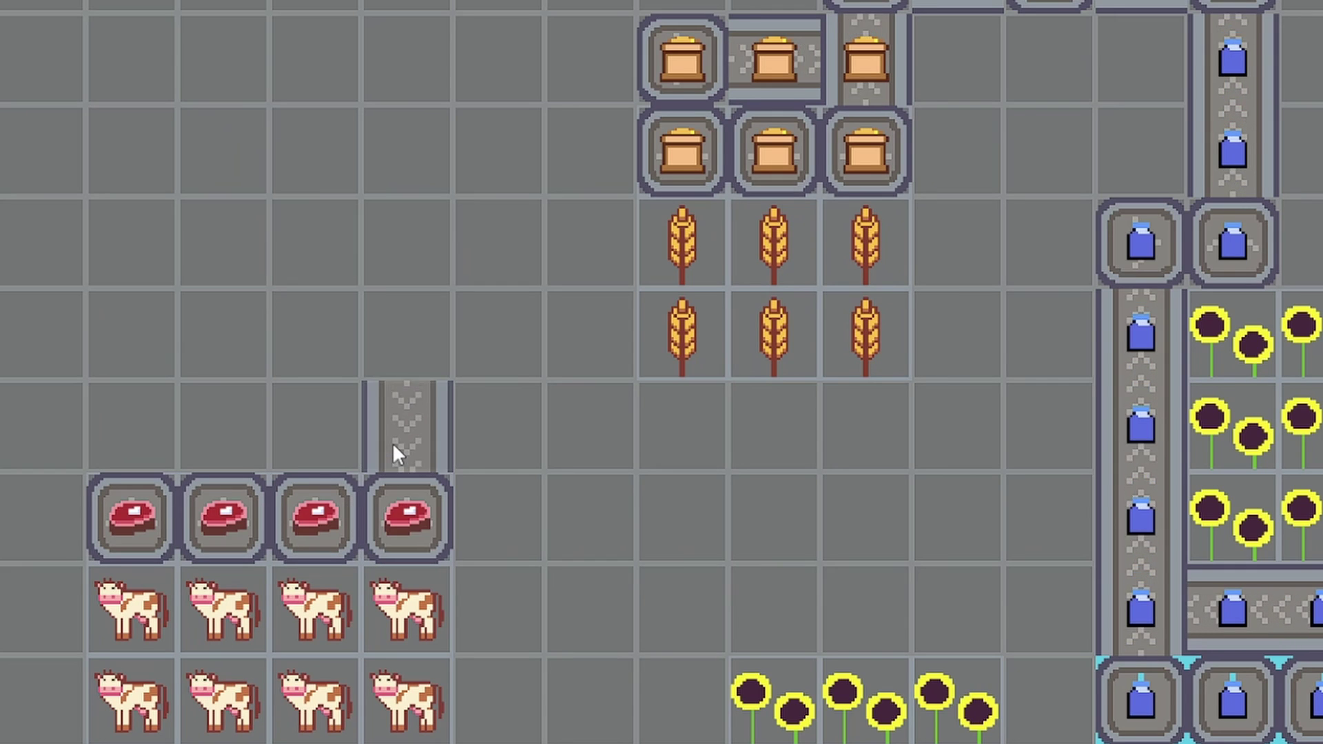
Step: Run a conveyor belt from the meat extractors above the cows through a processing machine and extend the patty line upward
{"action": "mouse_move", "coordinate": [393, 446]}
{"action": "left_mouse_down"}
{"action": "mouse_move", "coordinate": [83, 445]}
{"action": "mouse_move", "coordinate": [27, 384]}
{"action": "mouse_move", "coordinate": [33, 353]}
{"action": "left_mouse_up"}
{"action": "left_click", "coordinate": [81, 256]}
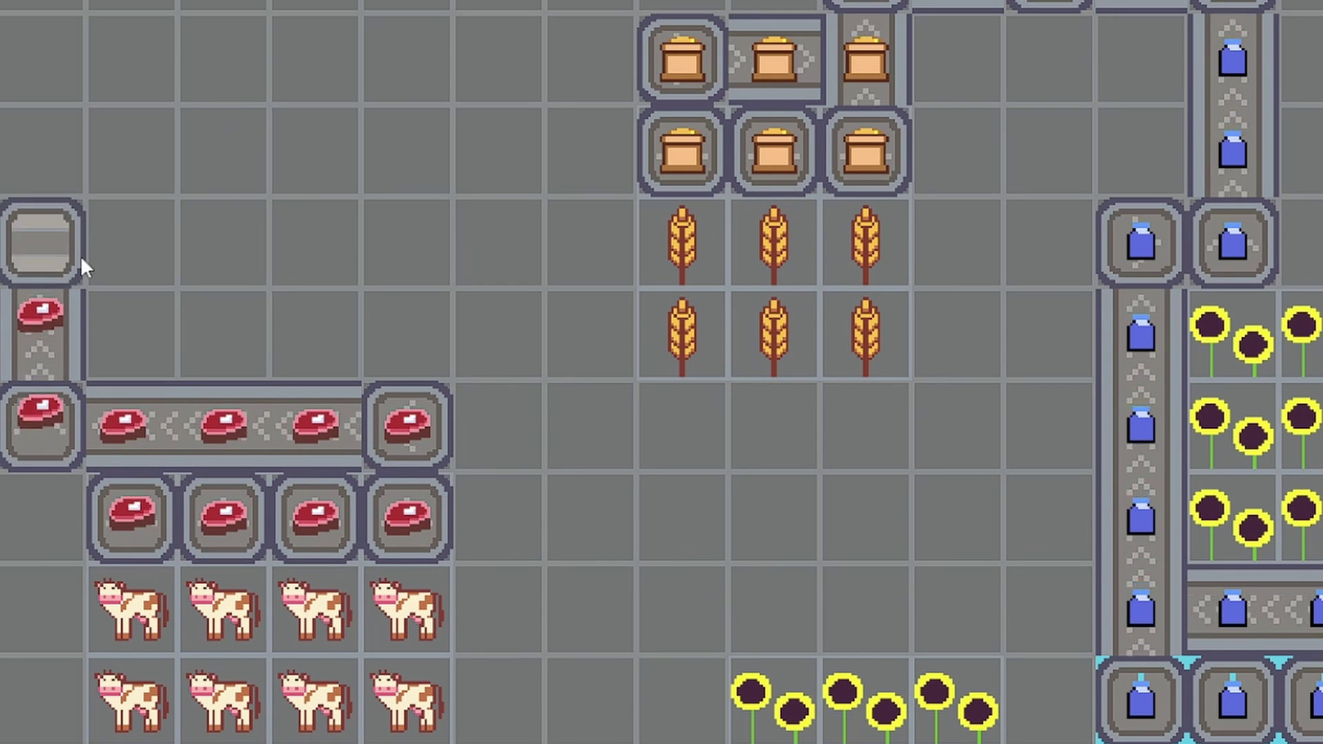
{"action": "key", "text": "w"}
{"action": "left_click", "coordinate": [43, 216]}
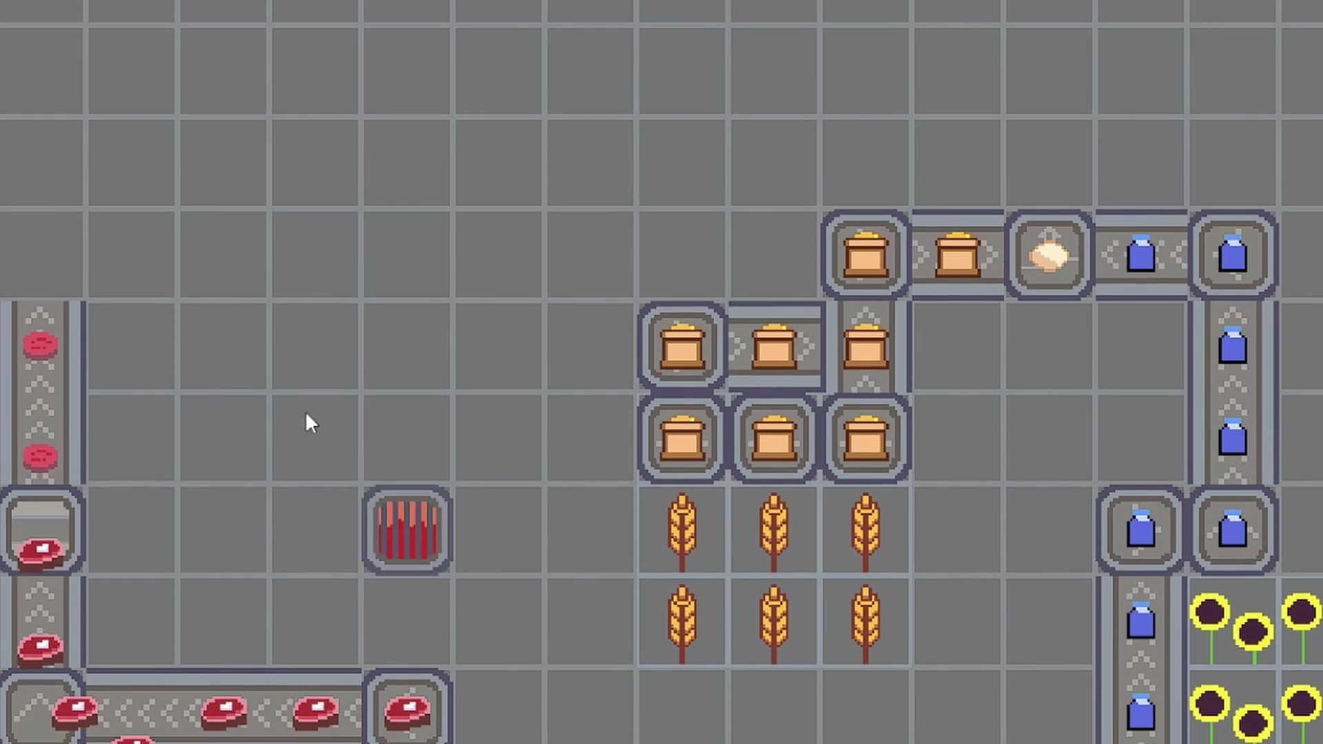
{"action": "left_click", "coordinate": [46, 242]}
{"action": "left_click", "coordinate": [38, 164]}
{"action": "key", "text": "1"}
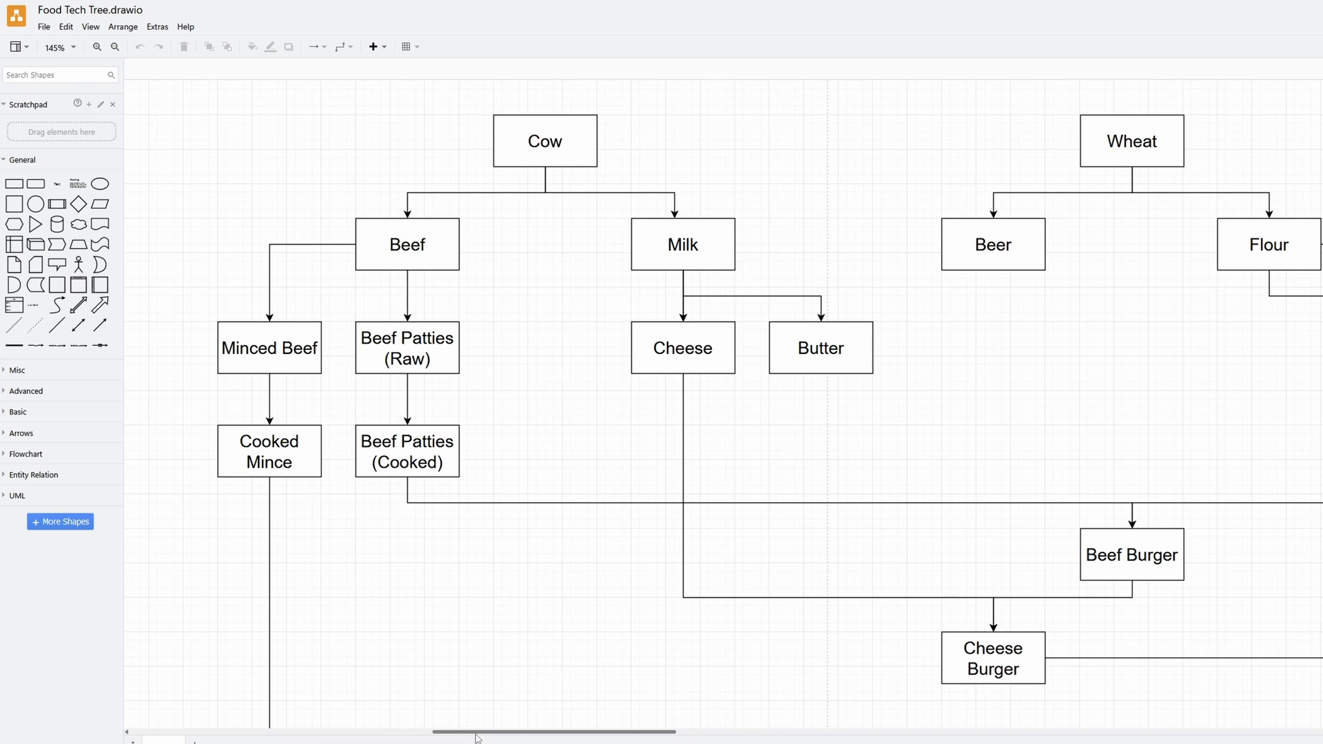
{"action": "left_click_drag", "start_coordinate": [489, 732], "coordinate": [802, 720]}
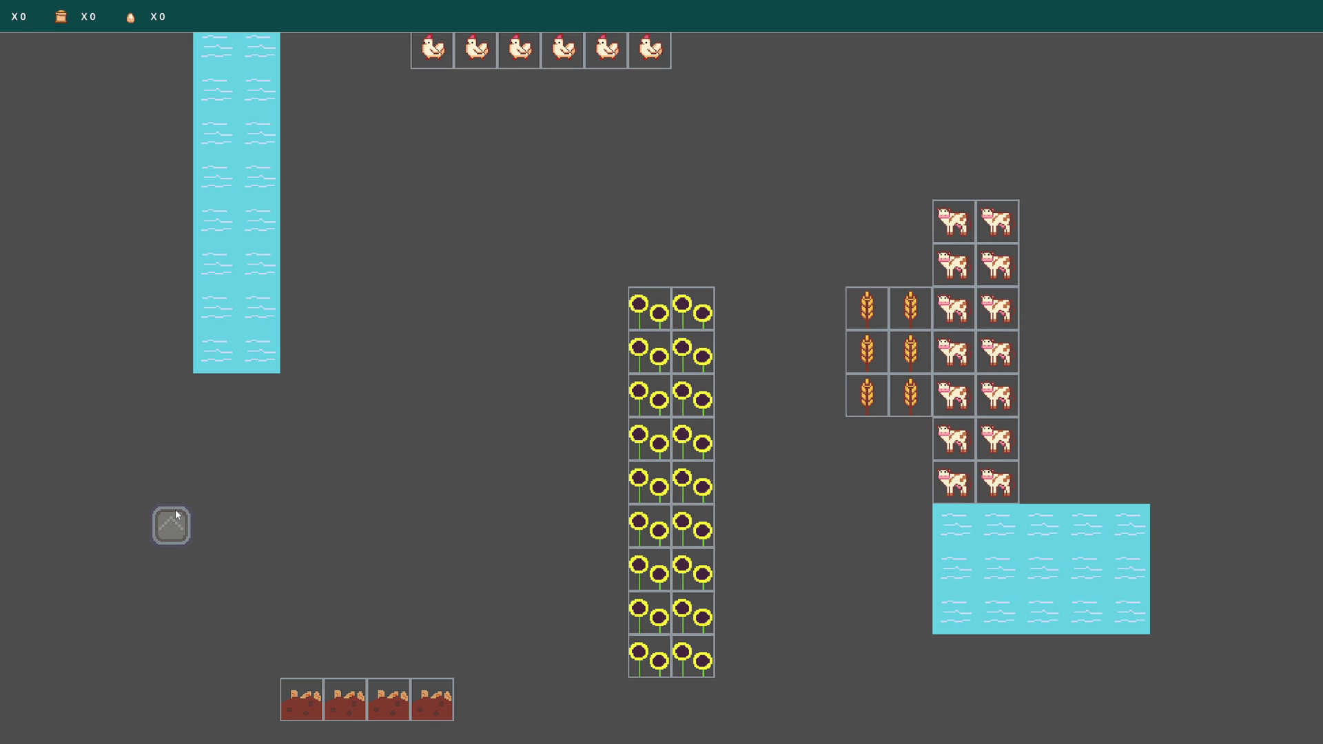
Step: Place extractors along the potato tiles, the lake edge and the cow tiles to produce potatoes, fish and meat
{"action": "left_click", "coordinate": [364, 669]}
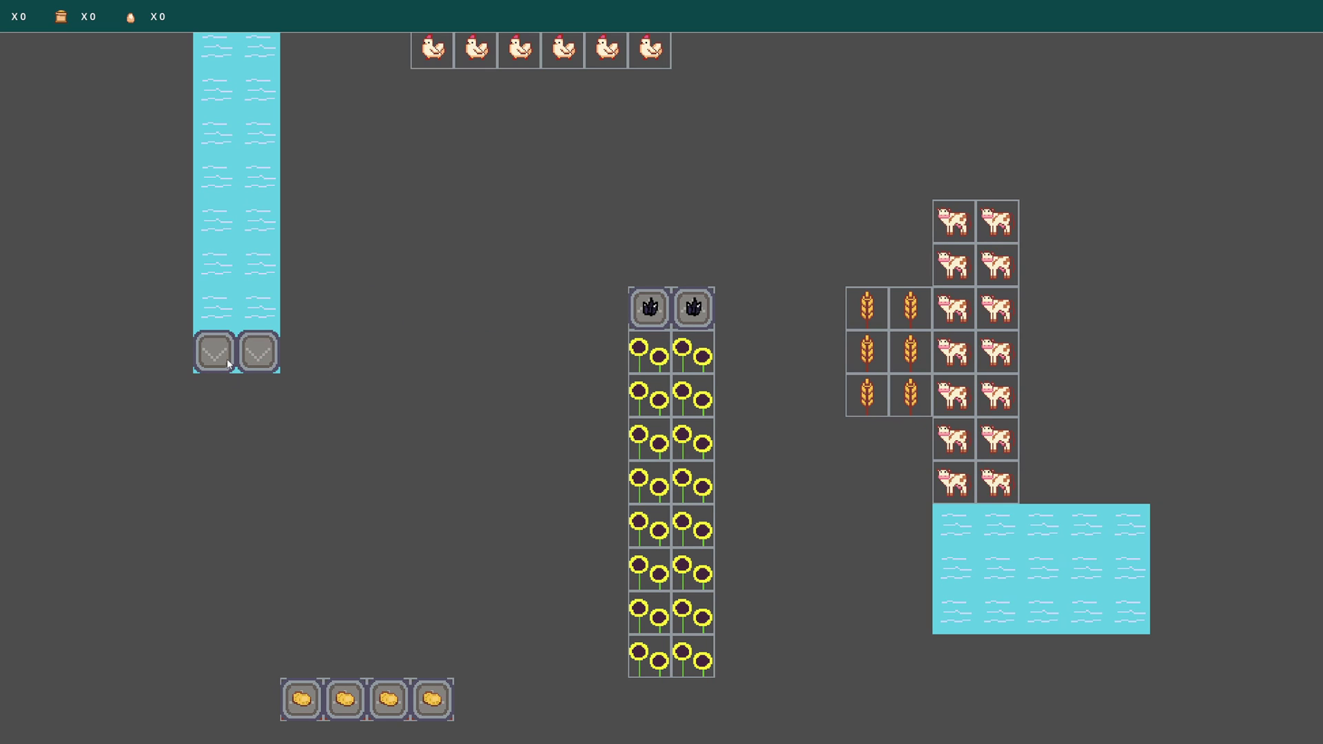
{"action": "left_click", "coordinate": [314, 353]}
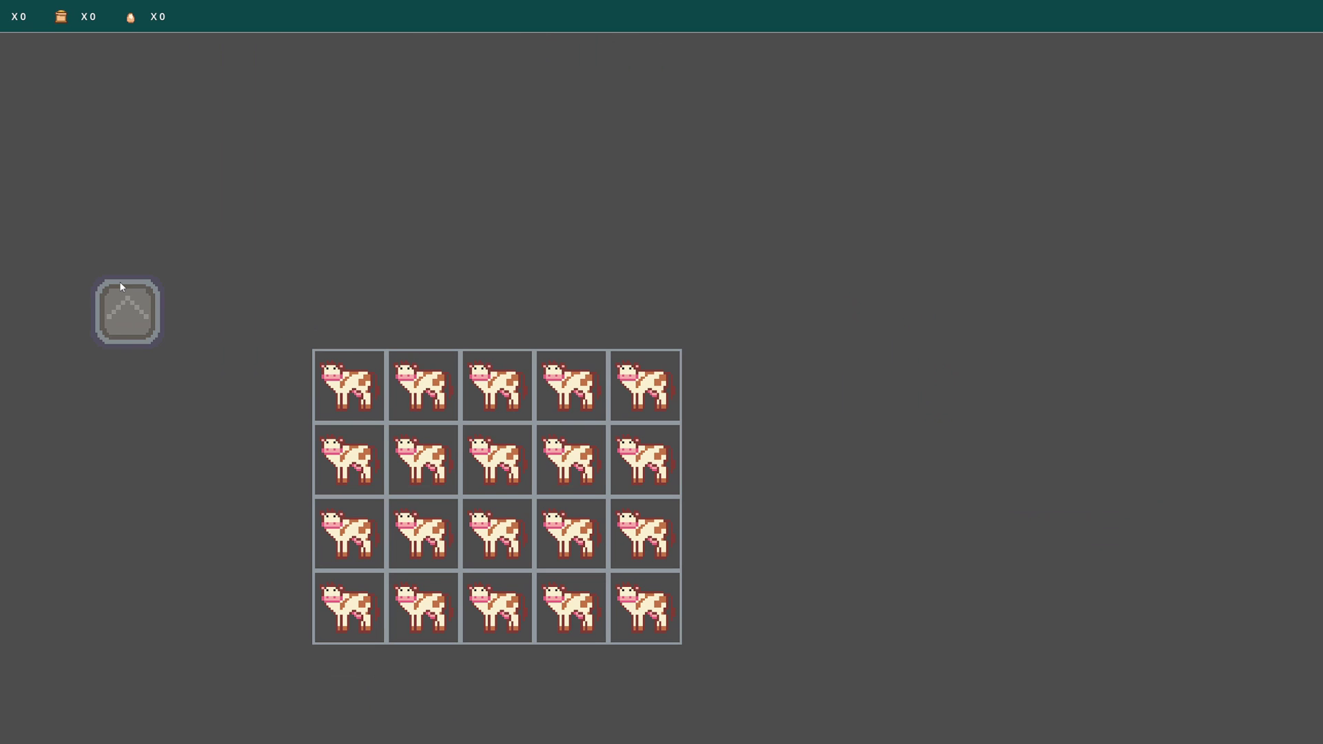
{"action": "mouse_move", "coordinate": [121, 286]}
{"action": "left_mouse_down"}
{"action": "mouse_move", "coordinate": [324, 413]}
{"action": "mouse_move", "coordinate": [216, 392]}
{"action": "mouse_move", "coordinate": [805, 351]}
{"action": "mouse_move", "coordinate": [649, 394]}
{"action": "mouse_move", "coordinate": [395, 387]}
{"action": "left_mouse_up"}
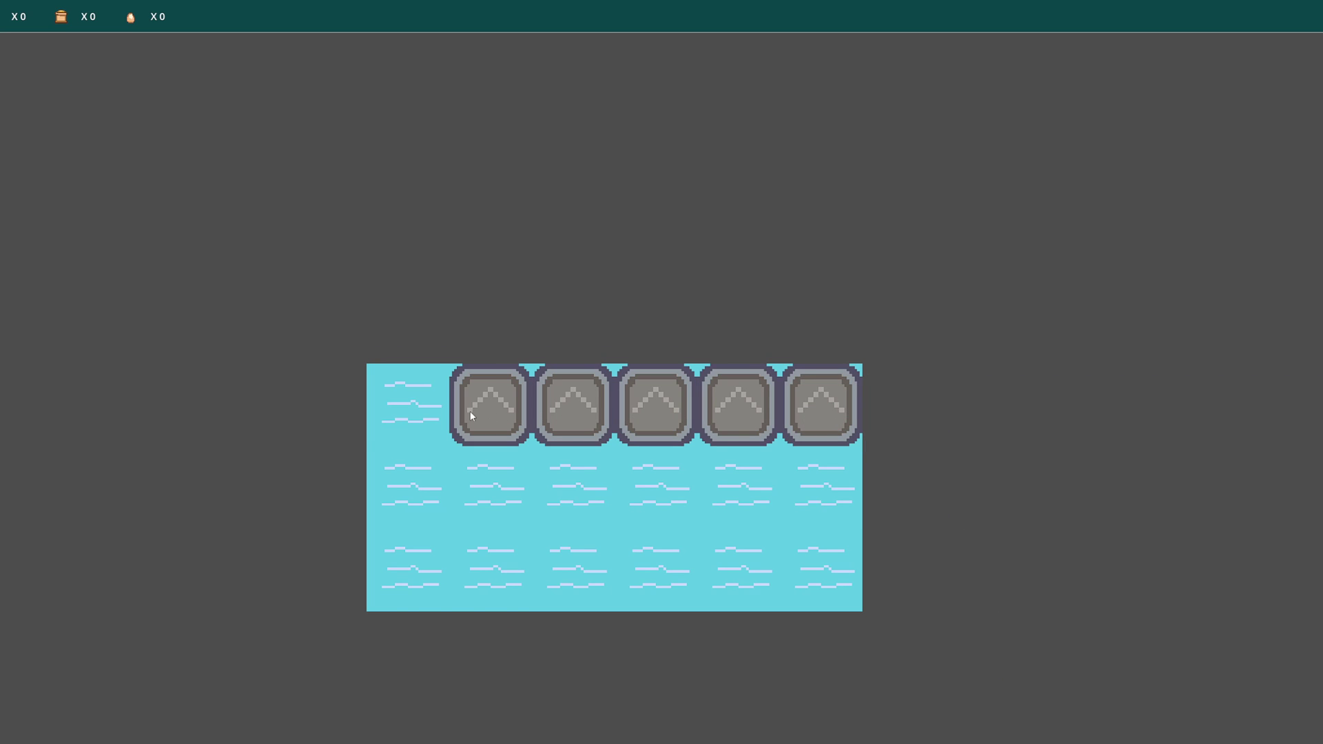
{"action": "left_click_drag", "start_coordinate": [513, 281], "coordinate": [550, 265]}
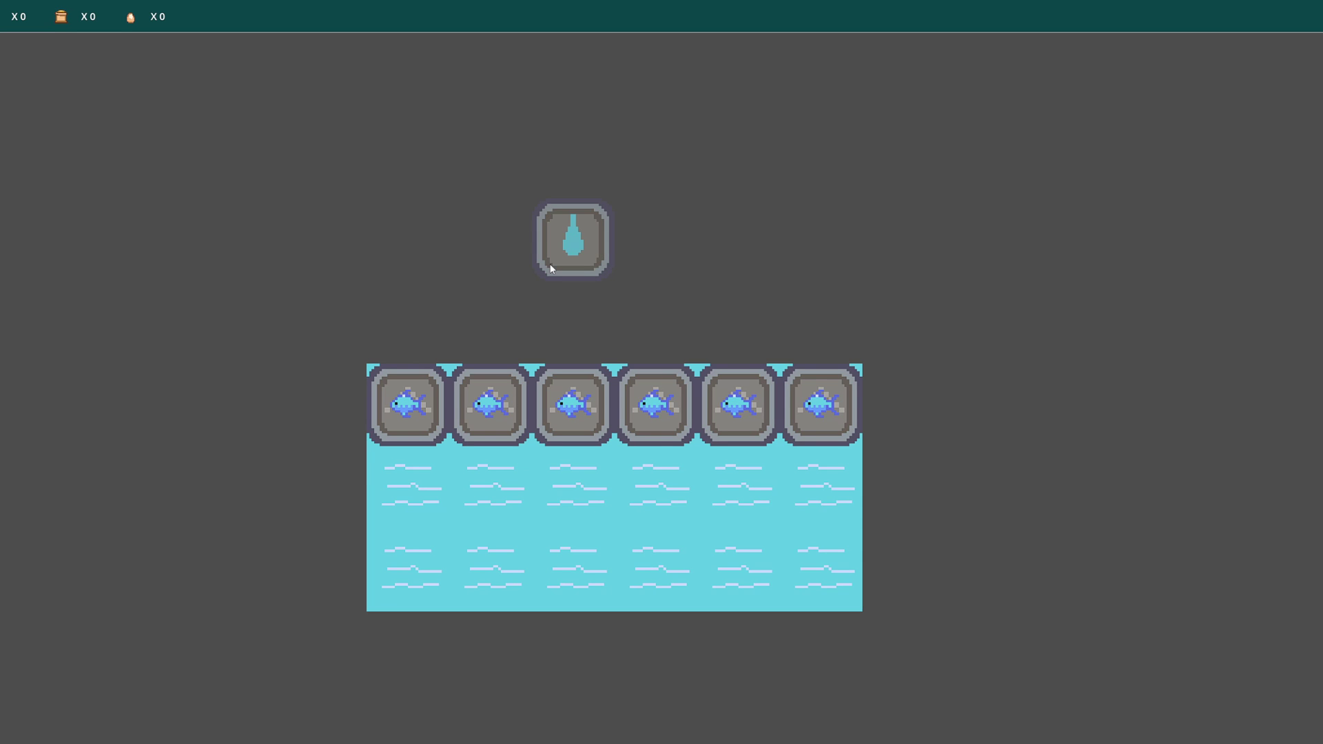
{"action": "left_click_drag", "start_coordinate": [536, 265], "coordinate": [927, 525]}
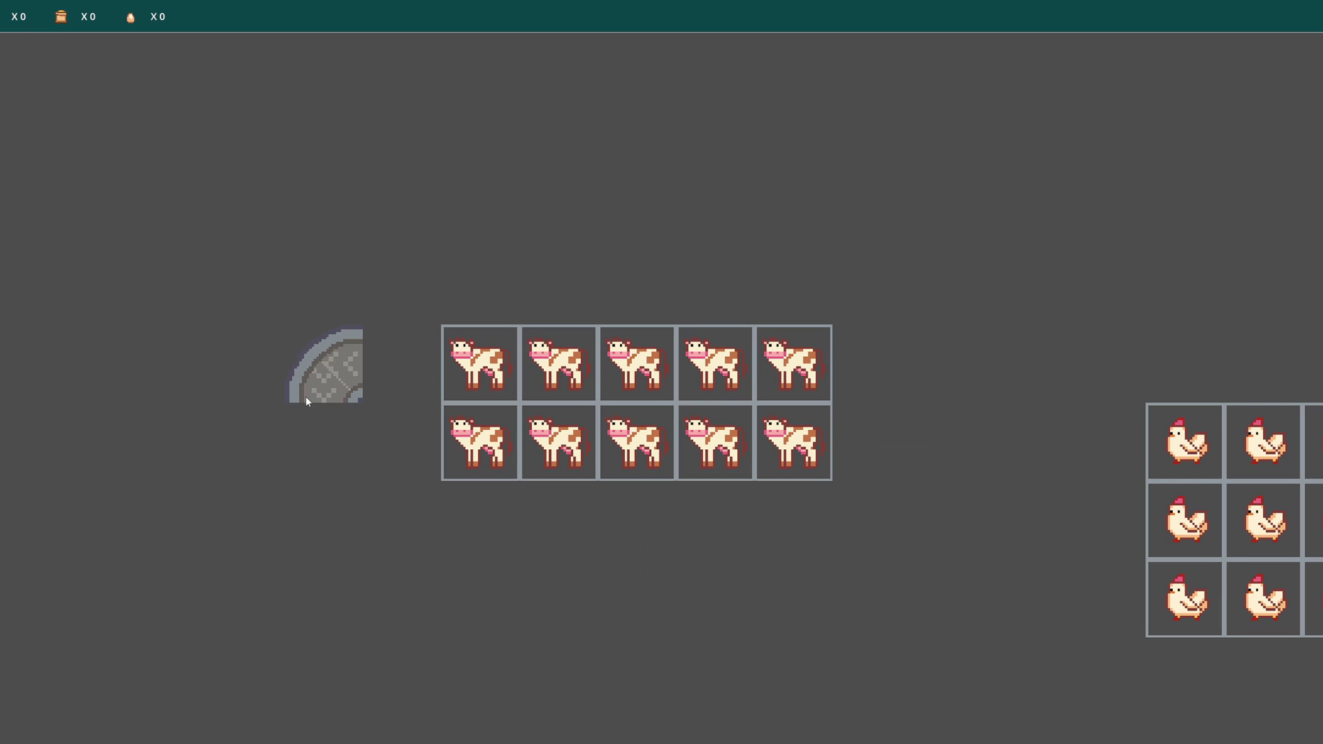
Step: Place five extractors across the upper row of cow tiles to collect meat
{"action": "scroll", "coordinate": [309, 397], "scroll_direction": "down", "scroll_amount": 1}
{"action": "key", "text": "r"}
{"action": "key", "text": "r"}
{"action": "left_click", "coordinate": [464, 381]}
{"action": "left_click_drag", "start_coordinate": [536, 387], "coordinate": [739, 383]}
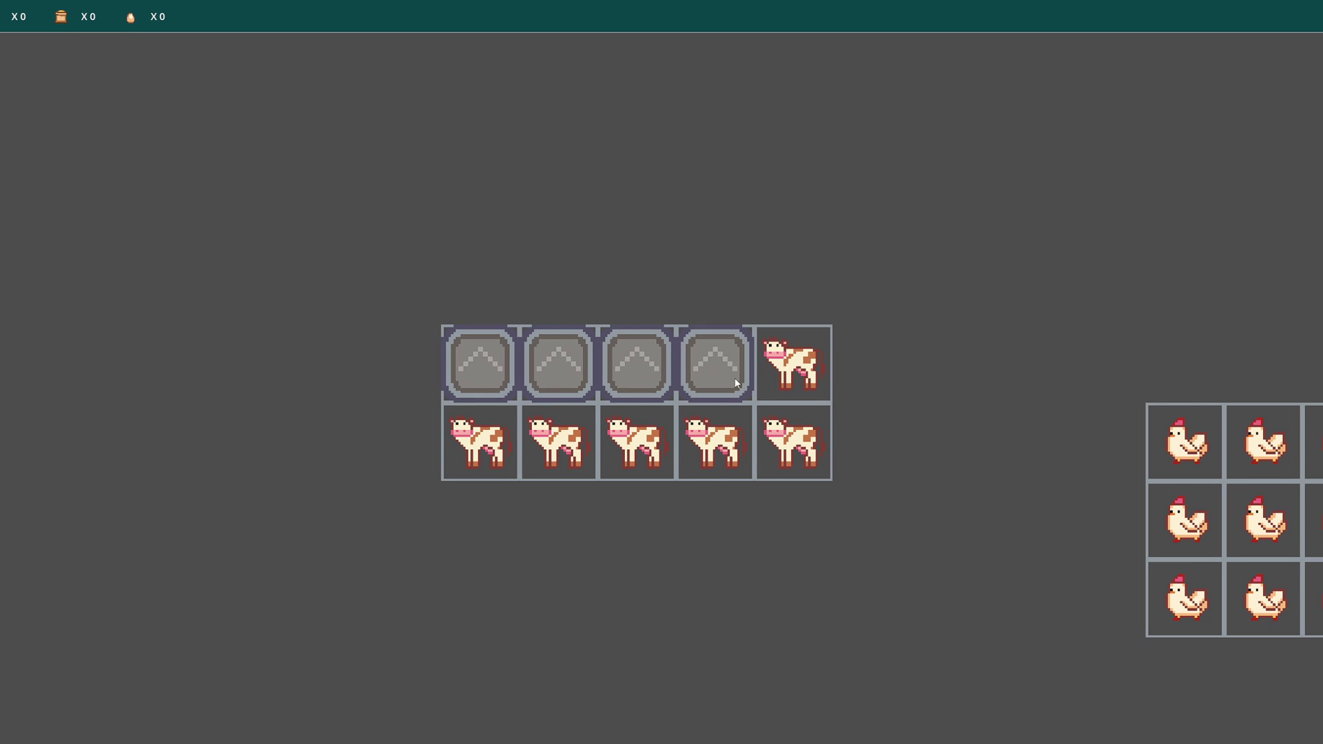
{"action": "left_click_drag", "start_coordinate": [901, 354], "coordinate": [970, 352]}
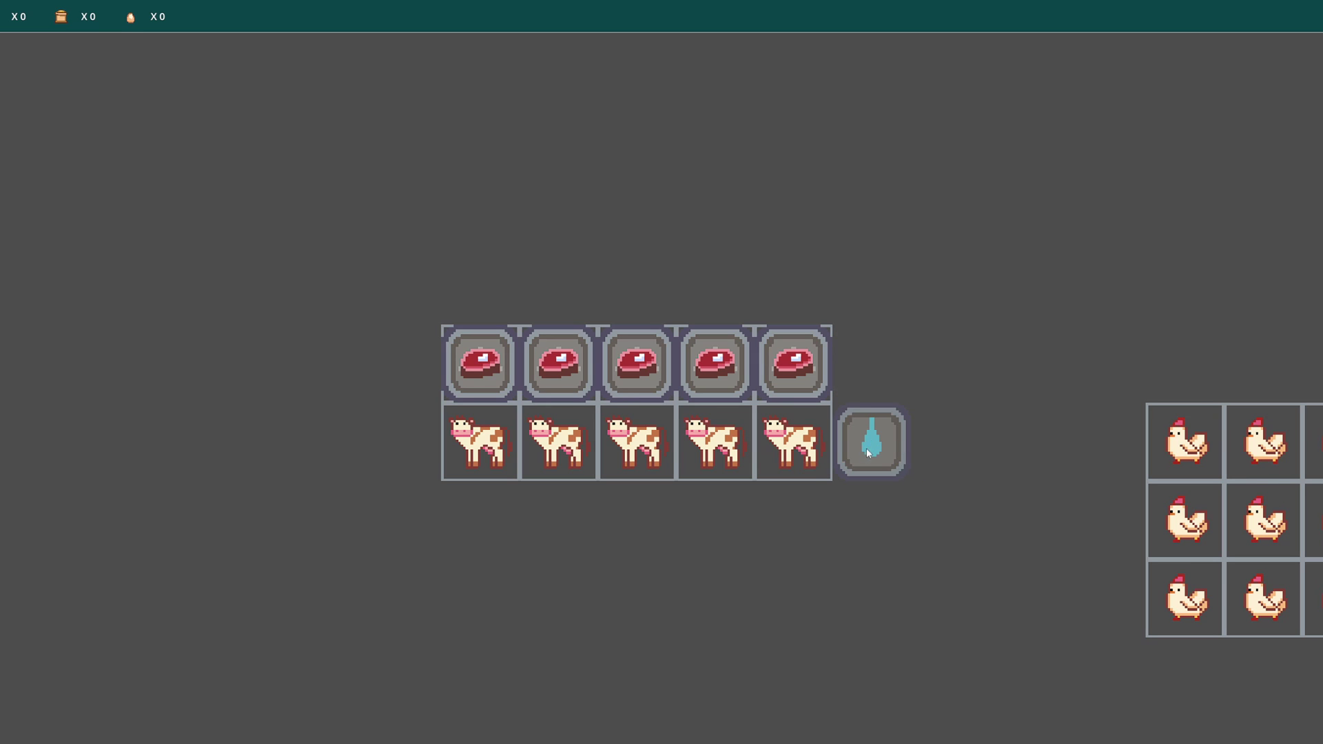
Step: Place five milk collectors on the lower cow row and run belts to carry the meat and milk away from both rows
{"action": "left_click_drag", "start_coordinate": [866, 455], "coordinate": [503, 454]}
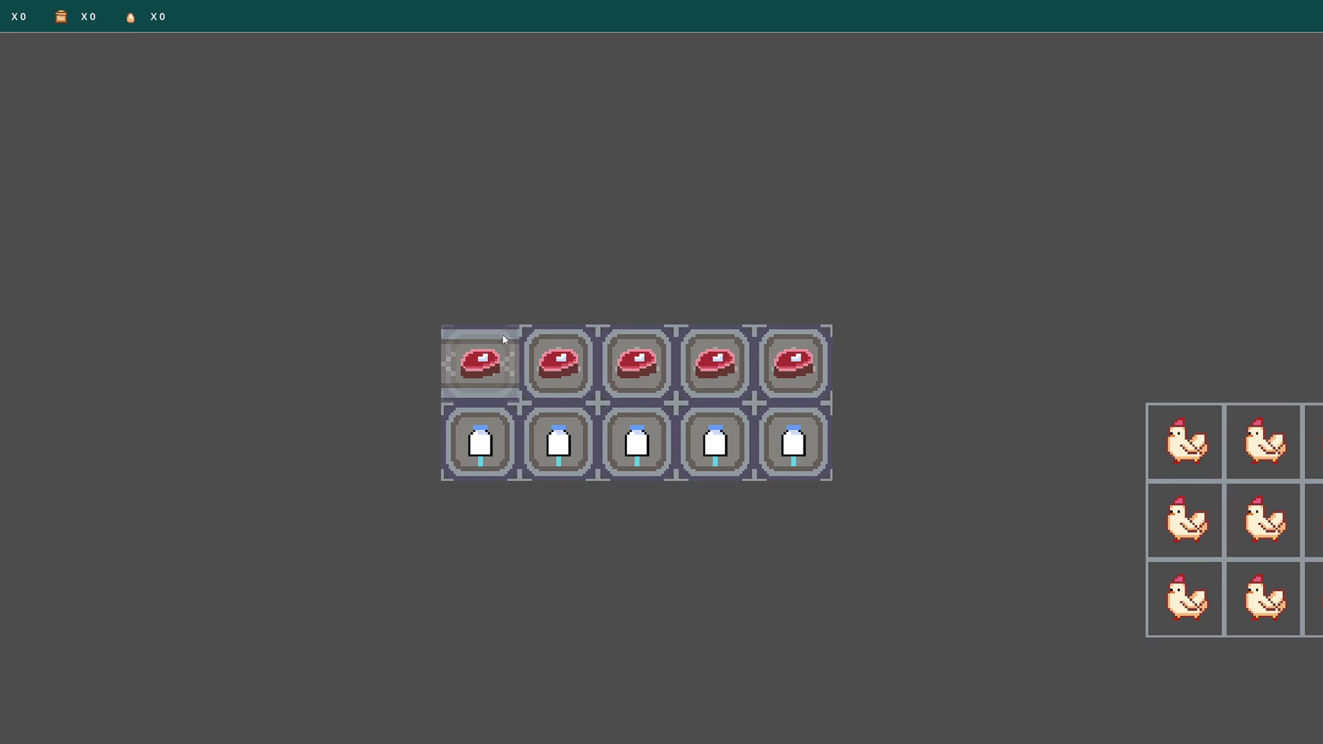
{"action": "left_click_drag", "start_coordinate": [488, 317], "coordinate": [869, 316]}
{"action": "left_click_drag", "start_coordinate": [504, 513], "coordinate": [855, 500]}
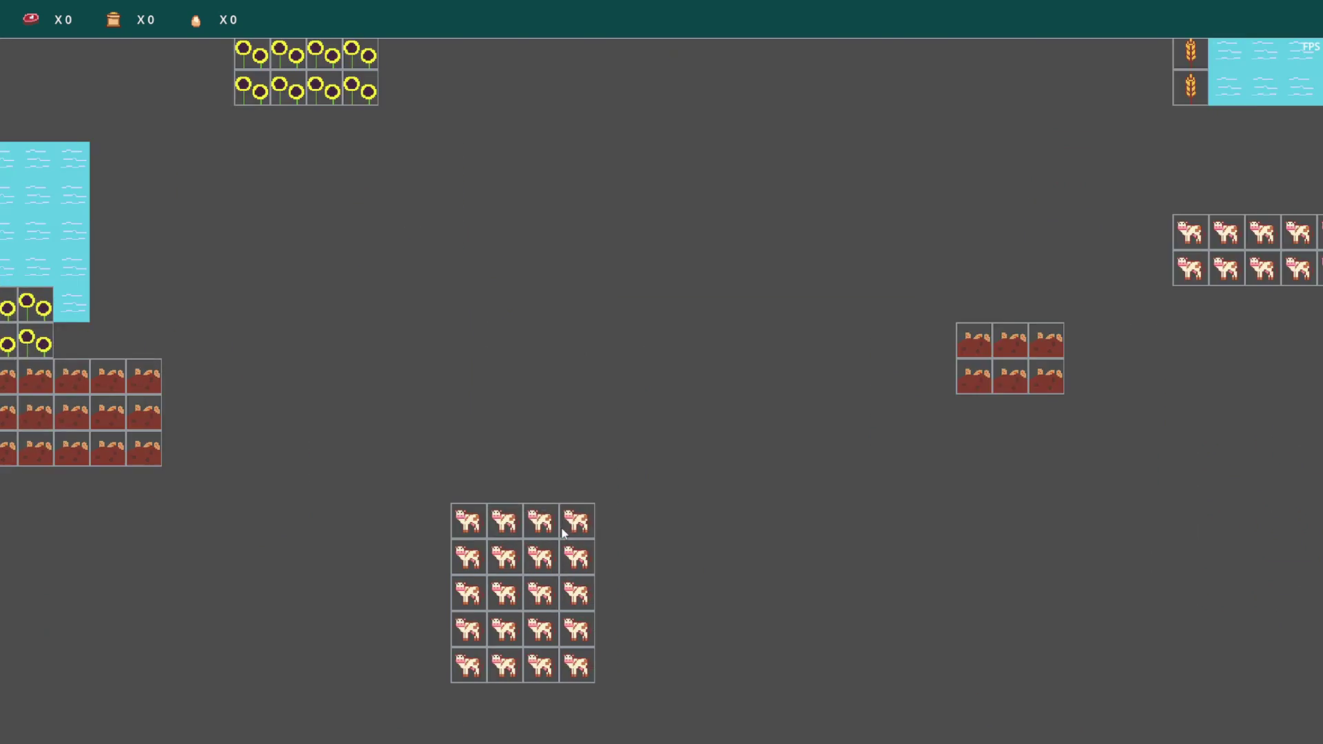
Step: Place four meat extractors on the top row of the four-wide cow pen and run a belt above them toward the right
{"action": "scroll", "coordinate": [559, 525], "scroll_direction": "up", "scroll_amount": 5}
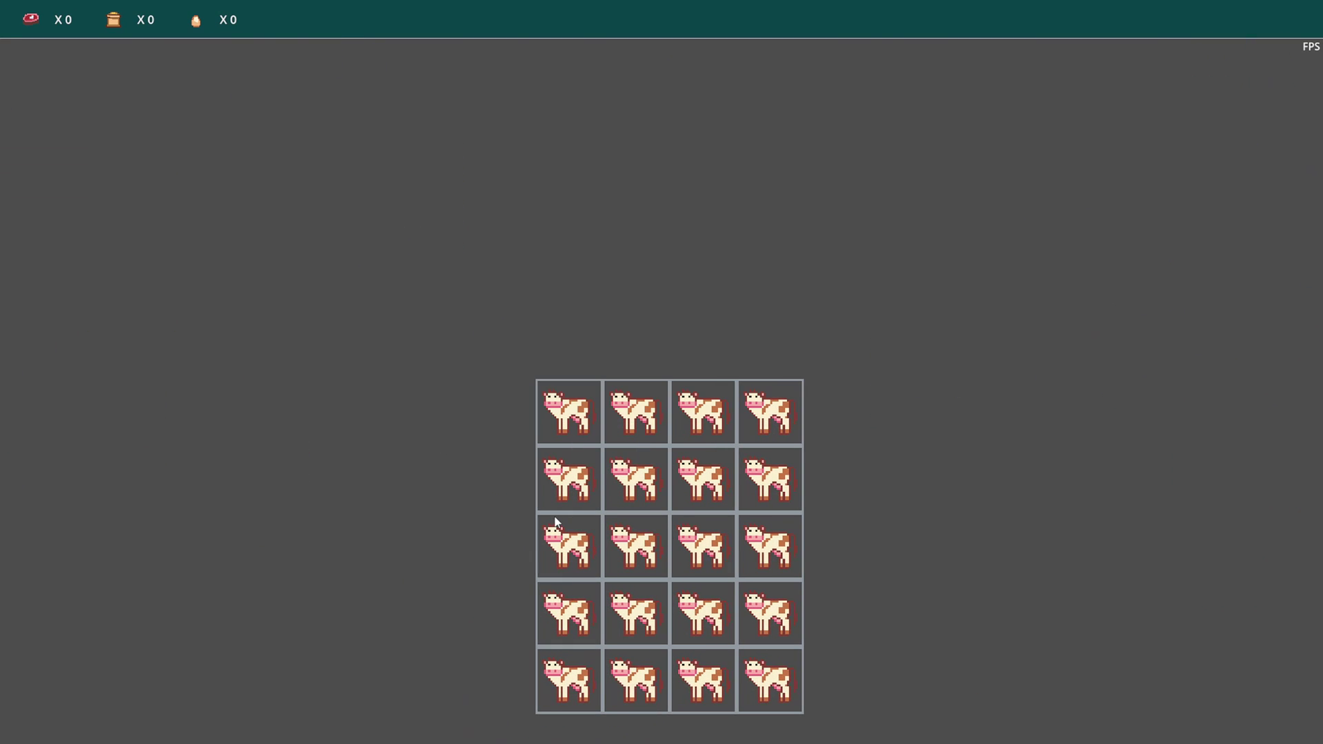
{"action": "key", "text": "w"}
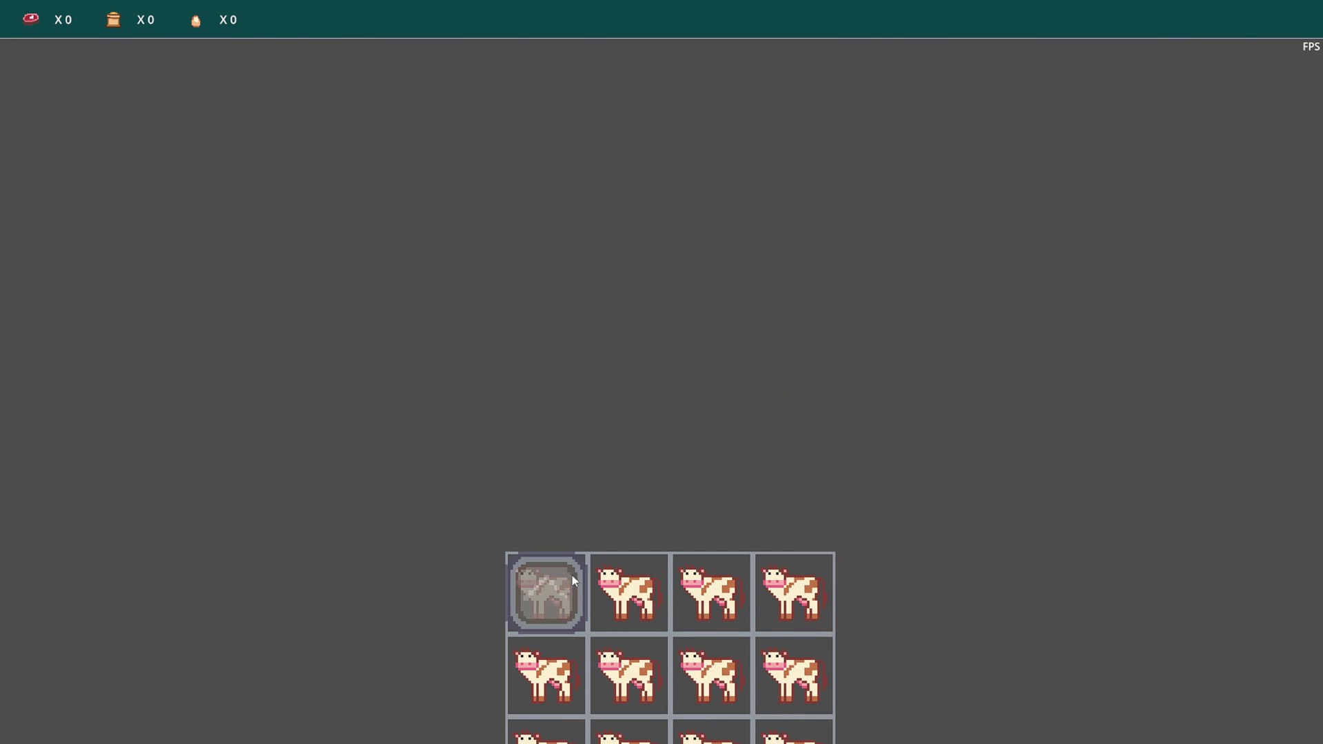
{"action": "left_click_drag", "start_coordinate": [558, 598], "coordinate": [798, 603]}
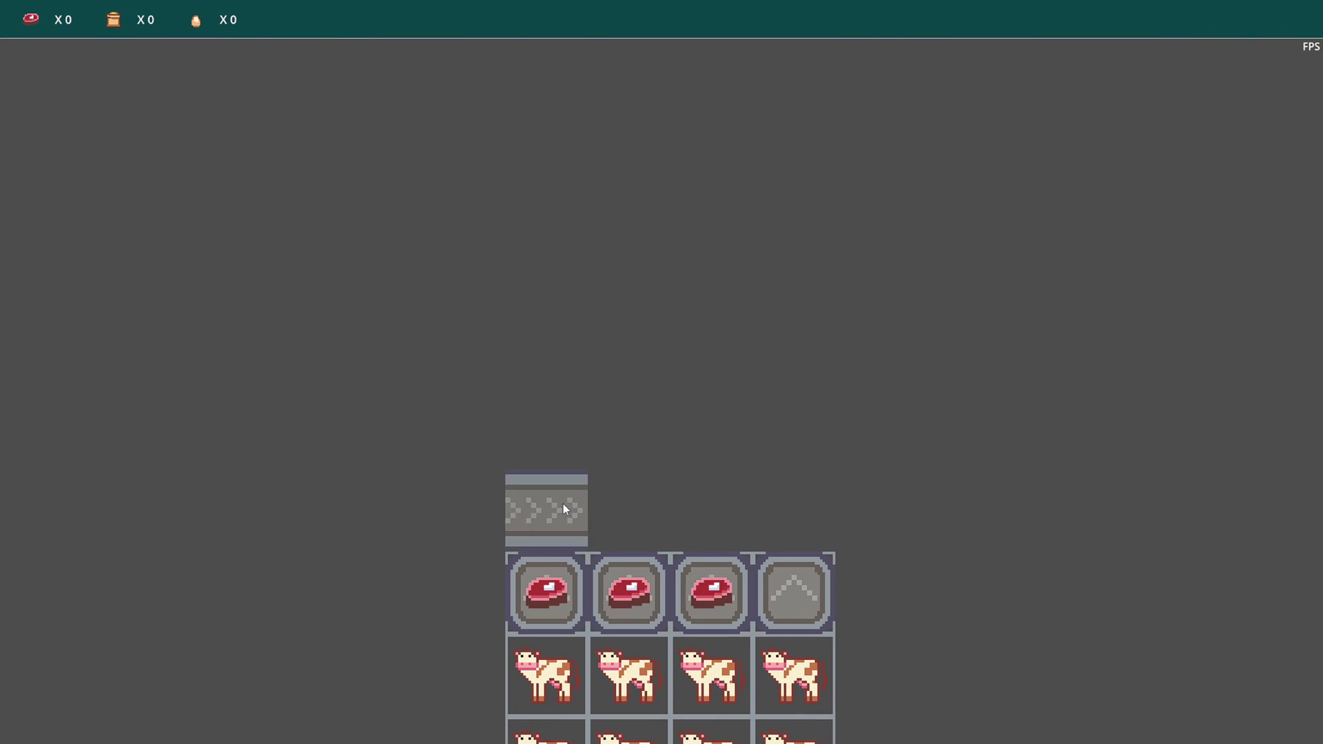
{"action": "left_click_drag", "start_coordinate": [563, 503], "coordinate": [660, 507]}
{"action": "key", "text": "d"}
Step: Place a processing machine at the end of the meat belt and continue the belt beyond it
{"action": "key", "text": "3"}
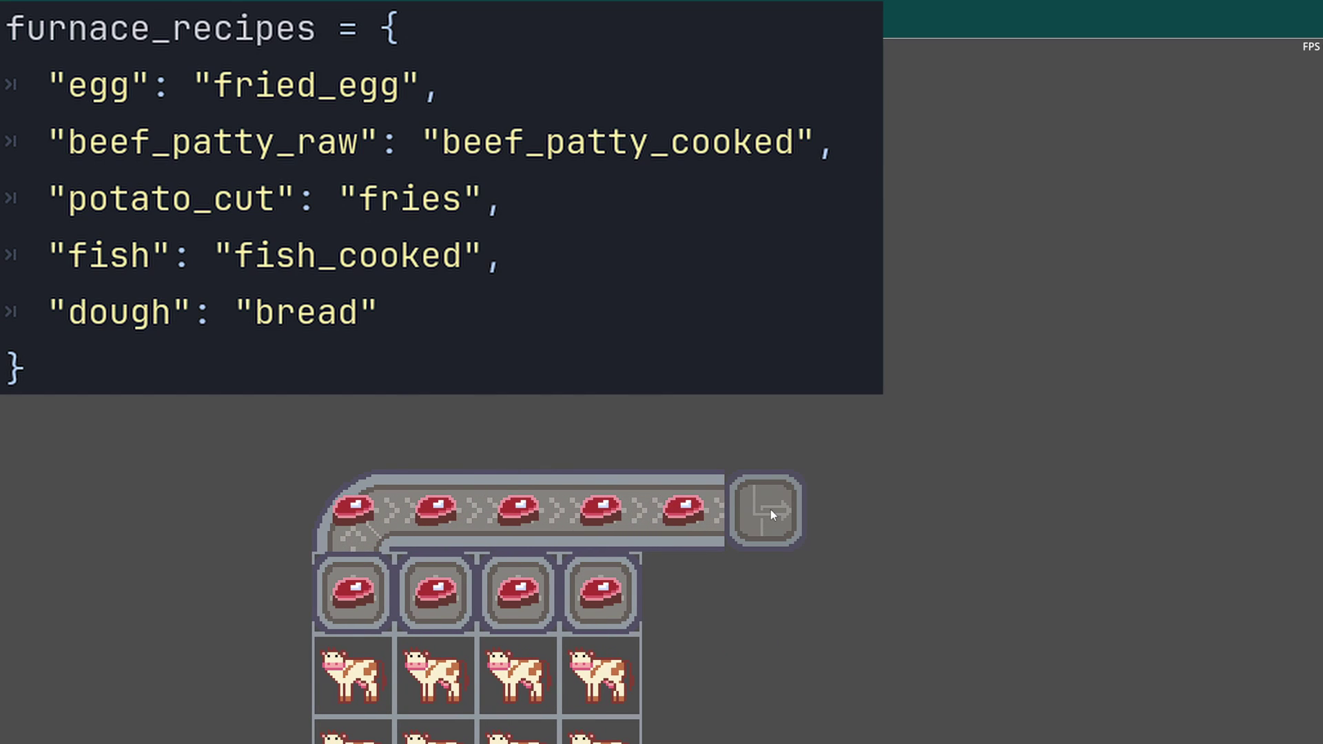
{"action": "key", "text": "4"}
{"action": "key", "text": "5"}
{"action": "left_click", "coordinate": [770, 510]}
{"action": "key", "text": "1"}
{"action": "left_click", "coordinate": [824, 514]}
{"action": "key", "text": "6"}
{"action": "left_click", "coordinate": [519, 435]}
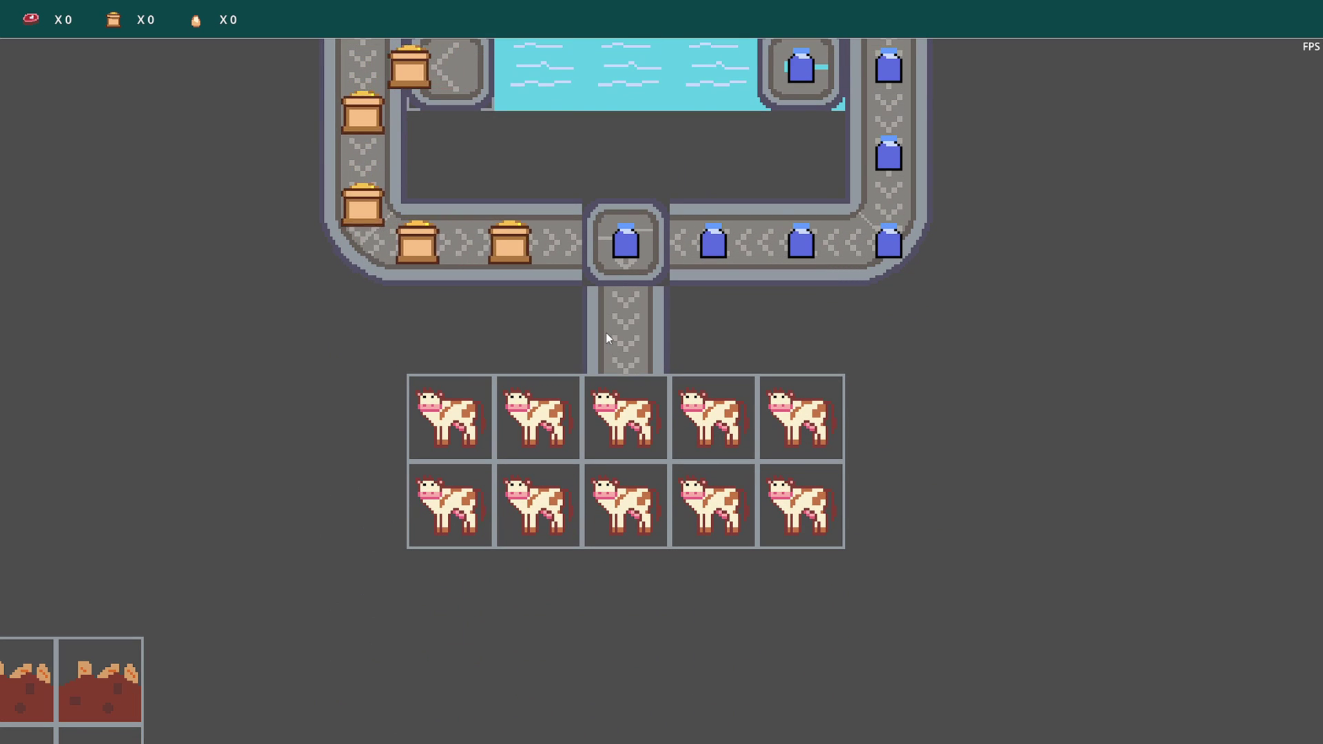
Step: Extend the output belt from the flour-and-water combiner straight down across the cow pen
{"action": "left_click_drag", "start_coordinate": [606, 332], "coordinate": [606, 545]}
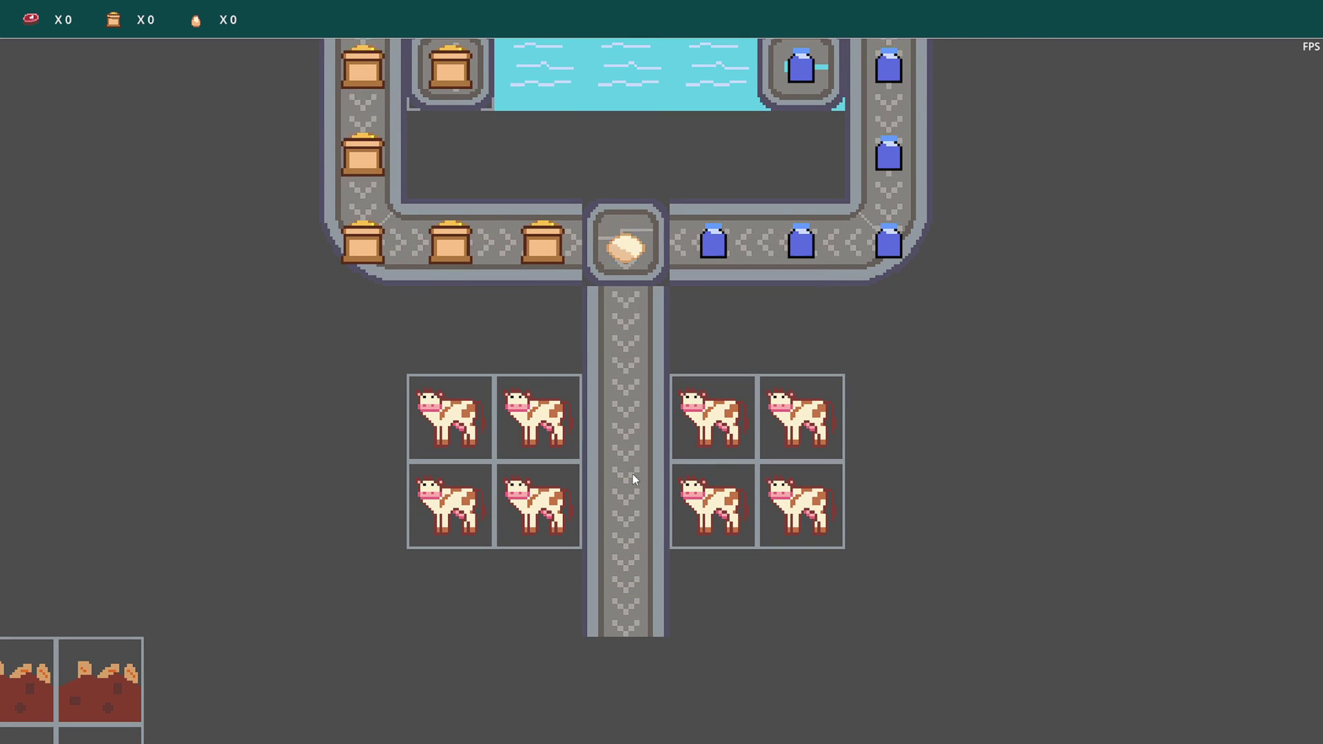
{"action": "left_click", "coordinate": [644, 651]}
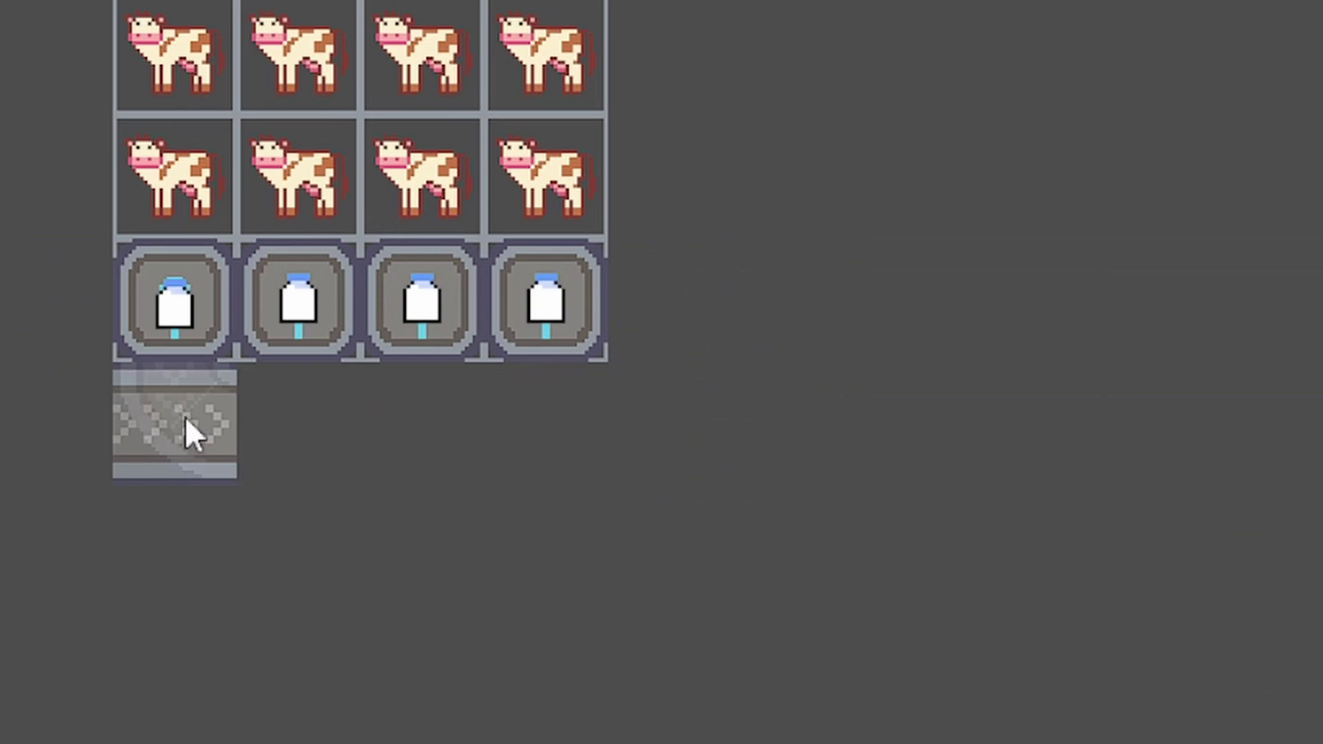
Step: Run a belt below the milk collectors into a processing machine and continue it beyond to carry the cheese
{"action": "left_click_drag", "start_coordinate": [196, 415], "coordinate": [630, 403]}
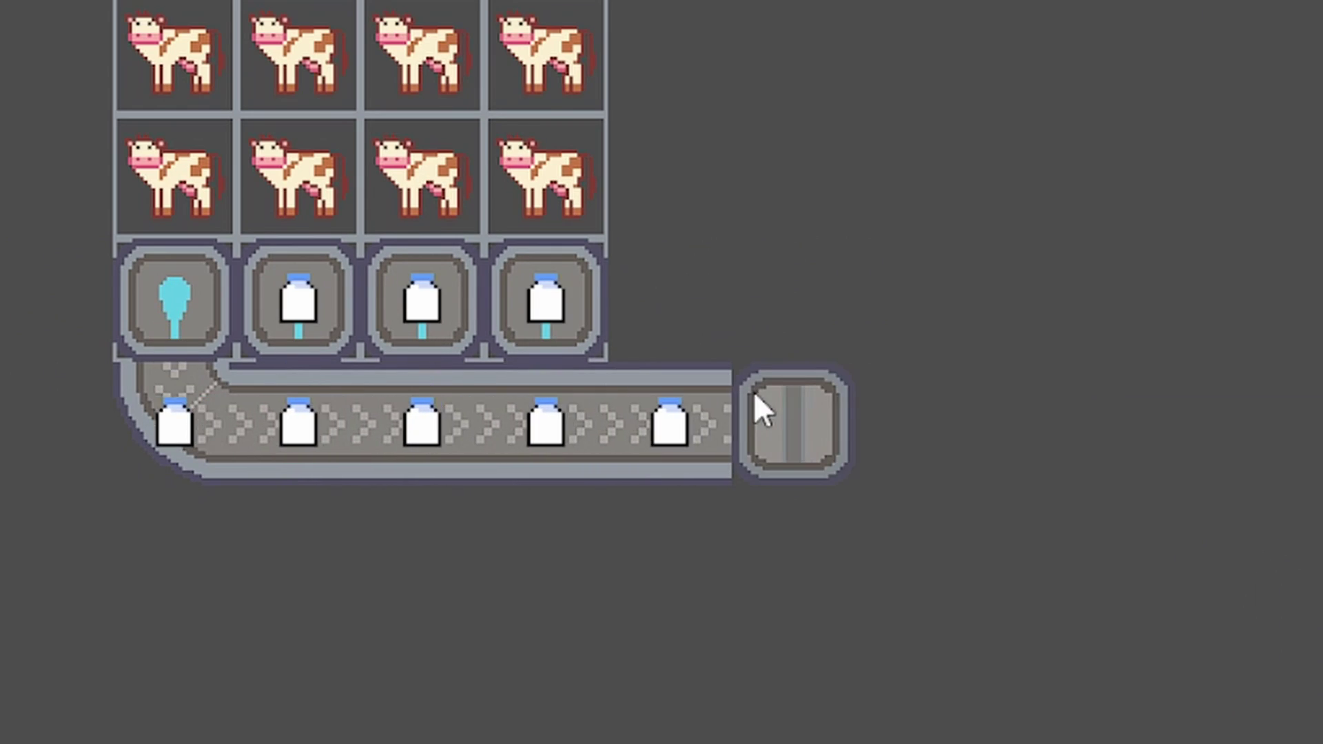
{"action": "left_click", "coordinate": [755, 393]}
{"action": "left_click_drag", "start_coordinate": [862, 412], "coordinate": [1122, 416]}
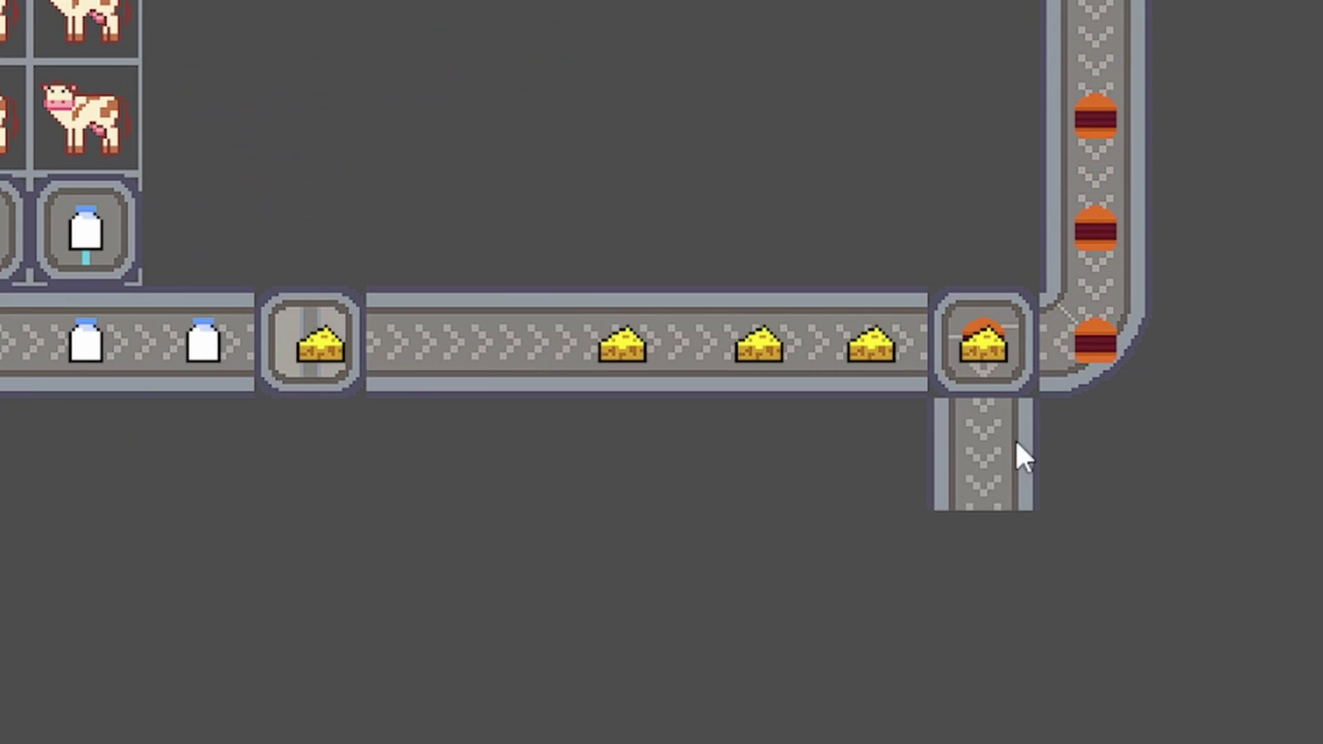
Step: Extend the output belt below the cheese-and-burger combiner and turn it to run right
{"action": "key", "text": "r"}
{"action": "left_click", "coordinate": [1018, 557]}
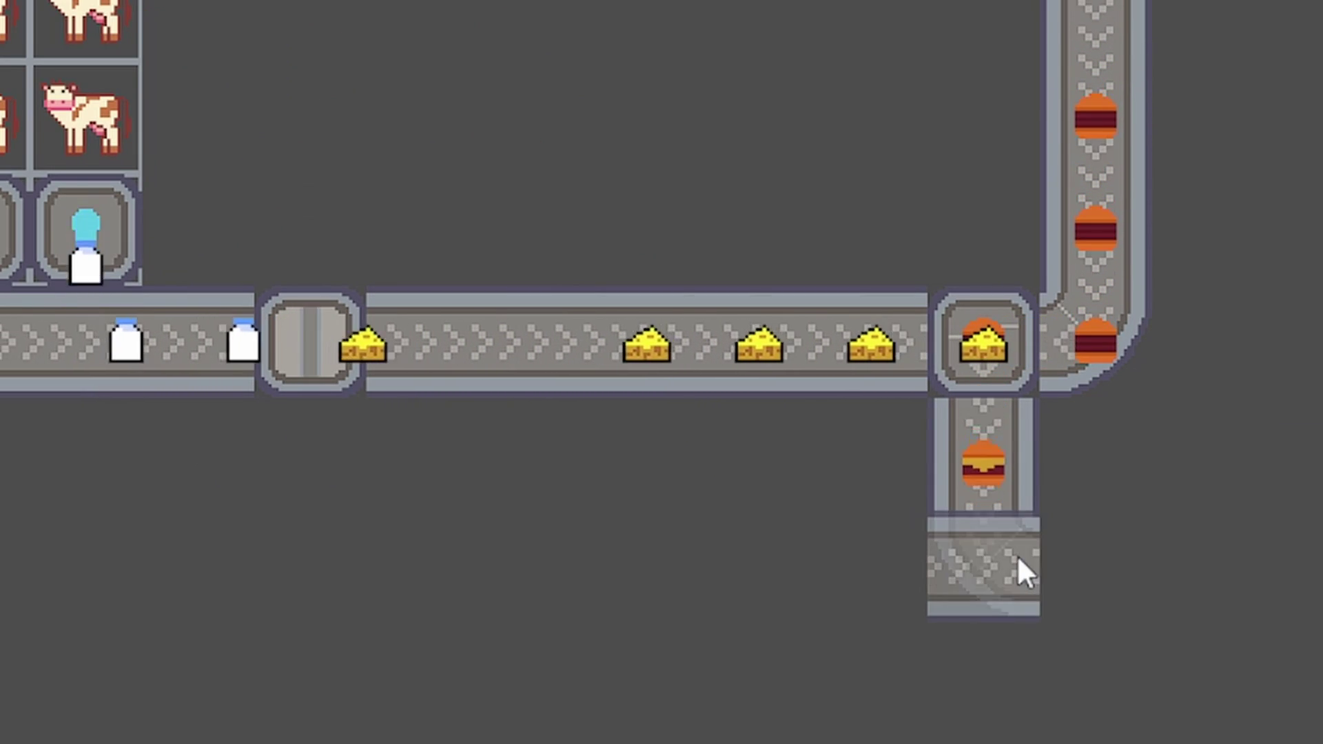
{"action": "key", "text": "d"}
{"action": "mouse_move", "coordinate": [1017, 556]}
{"action": "left_mouse_down"}
{"action": "mouse_move", "coordinate": [1019, 570]}
{"action": "mouse_move", "coordinate": [1319, 567]}
{"action": "left_mouse_up"}
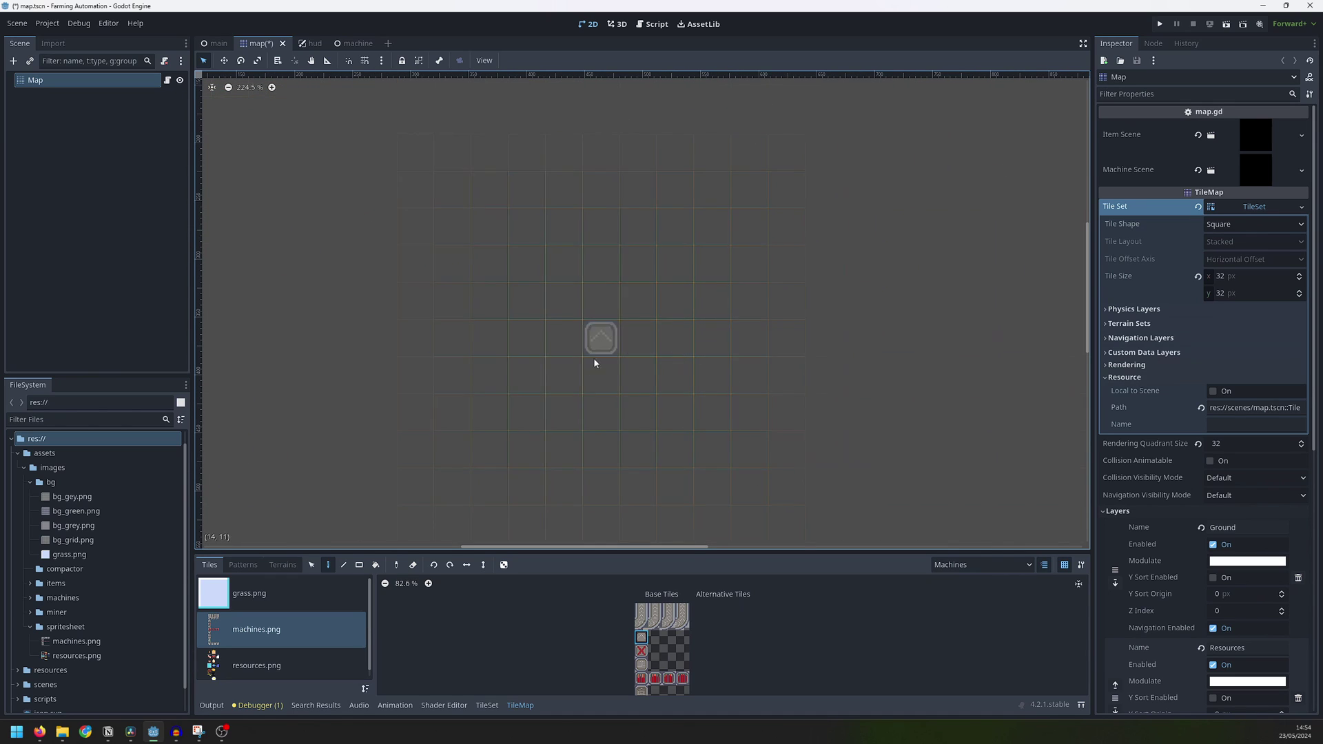
Step: Paint a large rectangular area of the map with the grass.png tile
{"action": "left_click", "coordinate": [252, 593]}
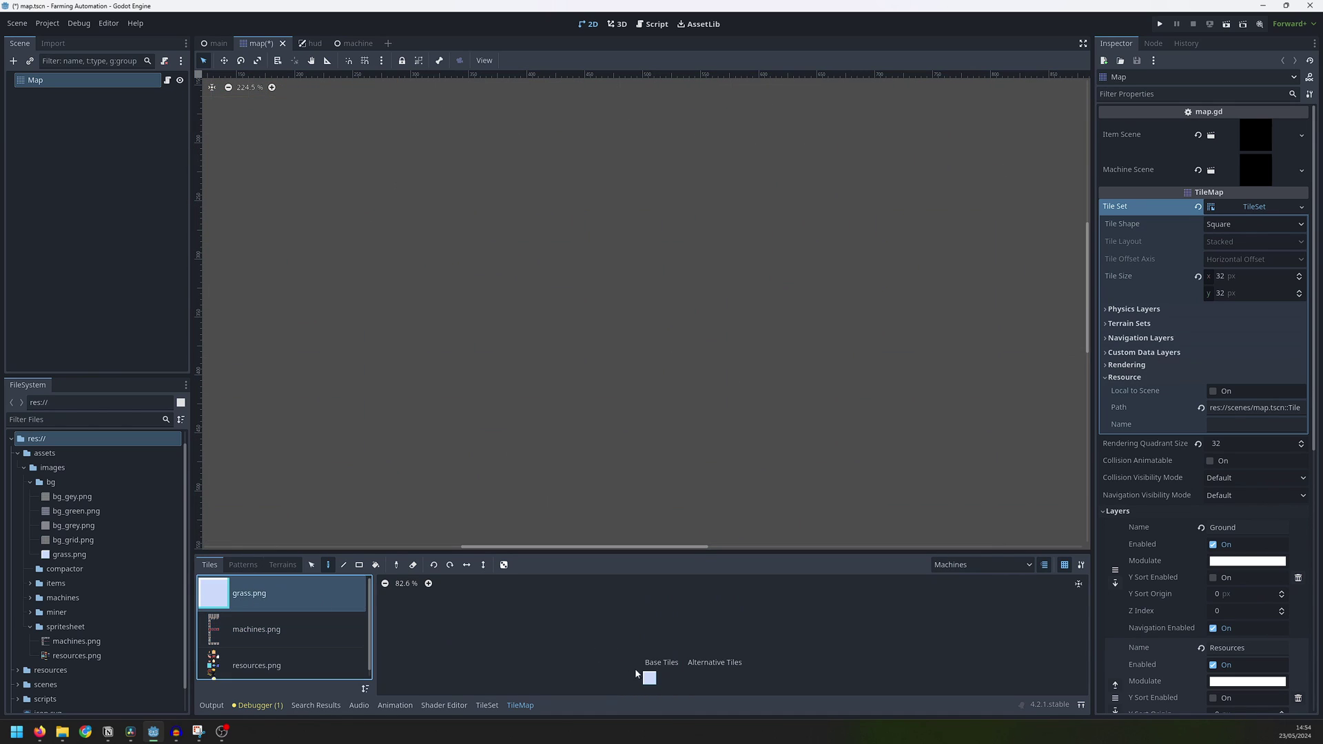
{"action": "left_click", "coordinate": [647, 677]}
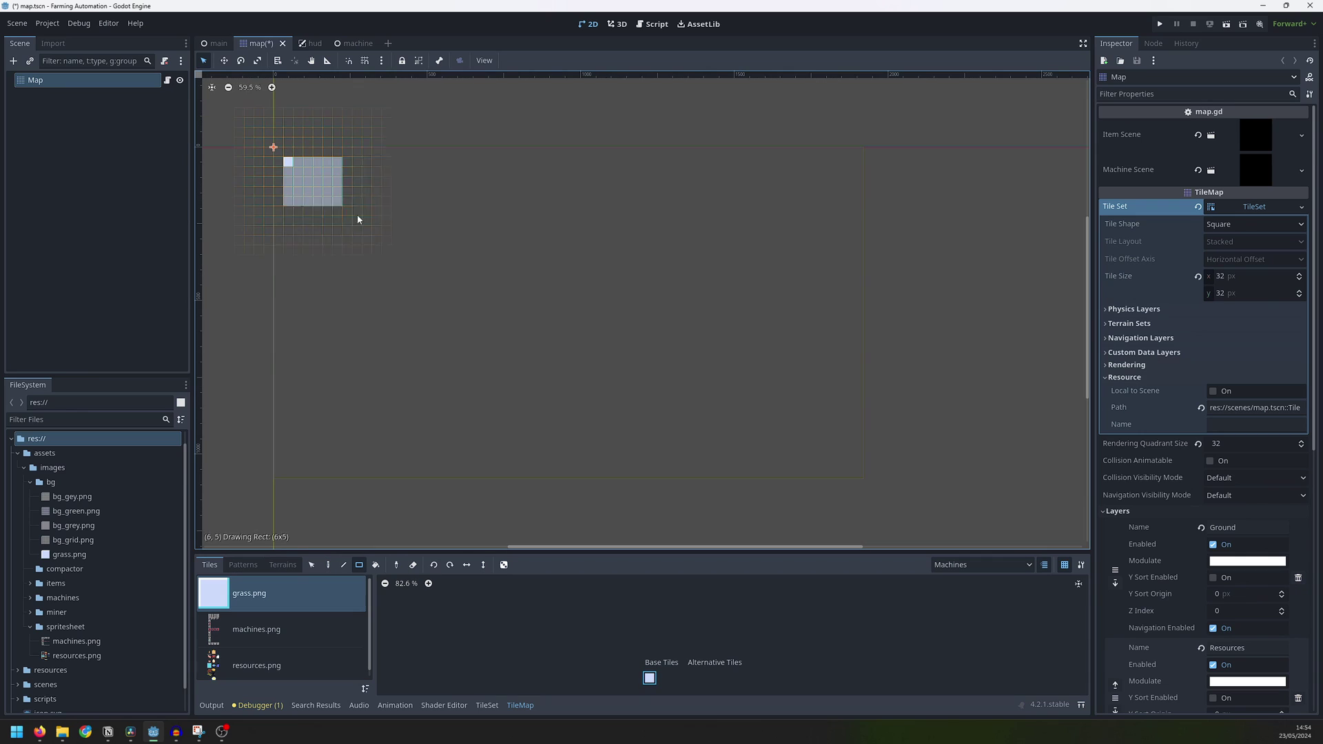
{"action": "left_click_drag", "start_coordinate": [358, 220], "coordinate": [811, 454]}
Step: Run the project and examine the grass-tiled area from all sides and at different zoom levels
{"action": "key", "text": "F5"}
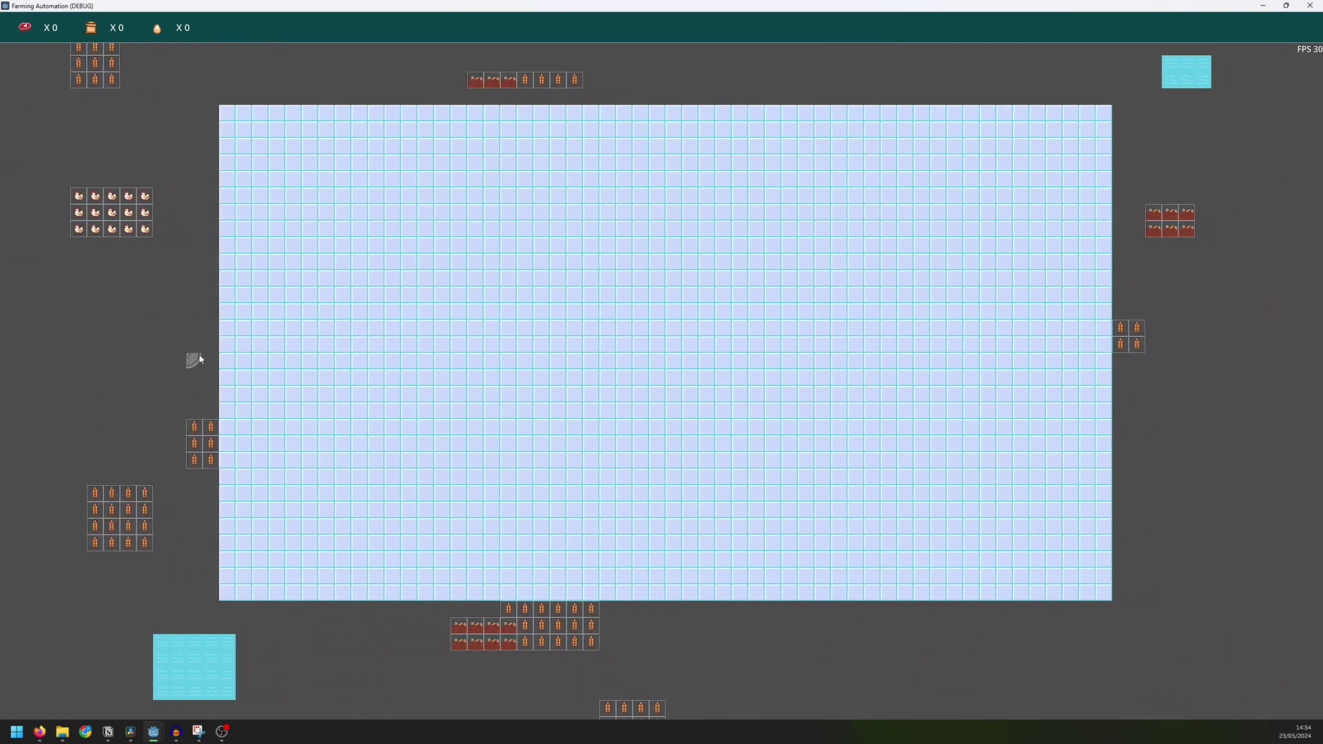
{"action": "key", "text": "d"}
{"action": "key", "text": "d"}
{"action": "key", "text": "w"}
{"action": "key", "text": "a"}
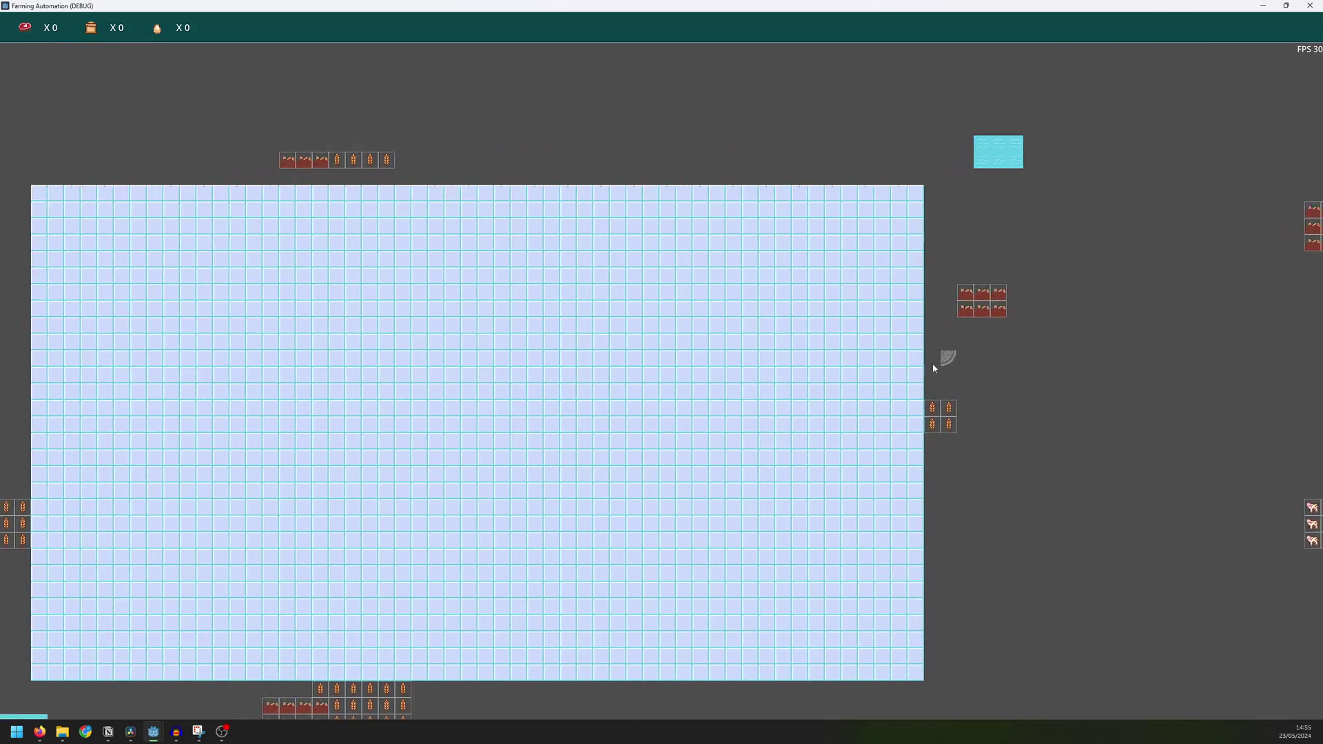
{"action": "key", "text": "s"}
{"action": "scroll", "coordinate": [750, 367], "scroll_direction": "down", "scroll_amount": 3}
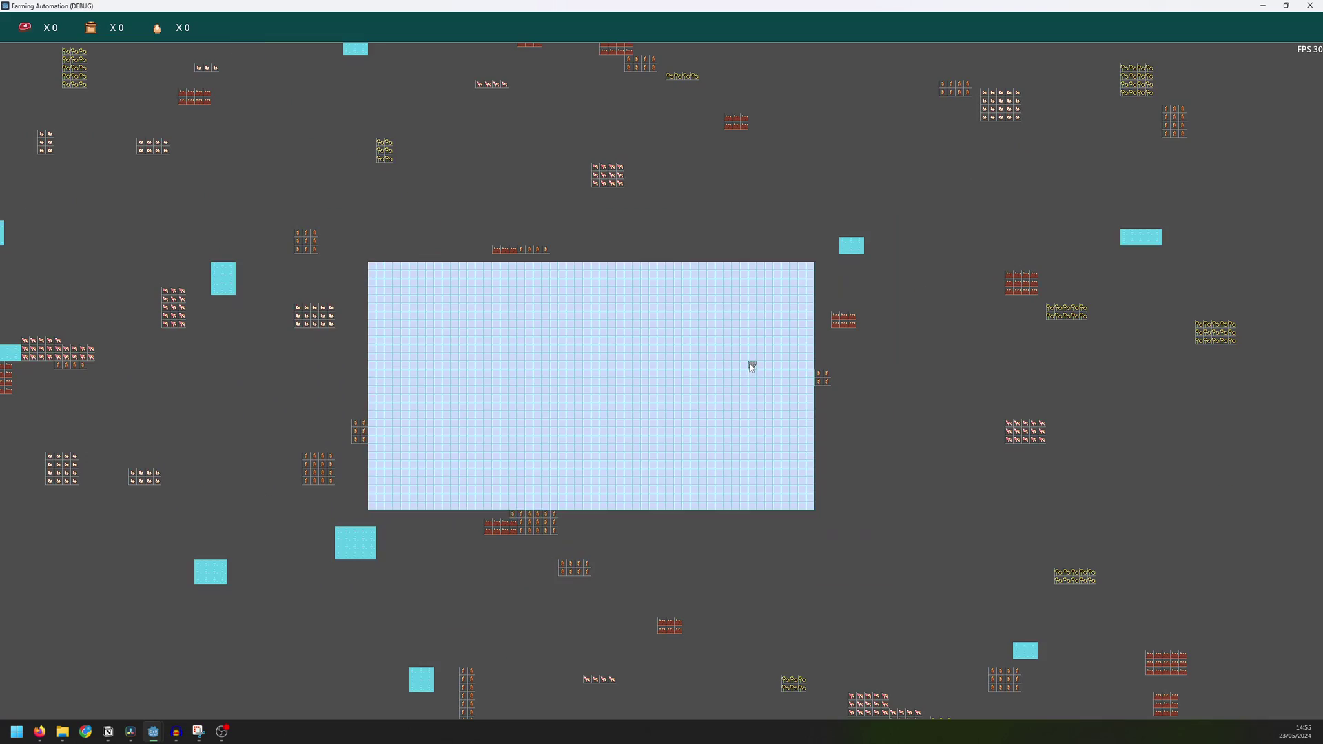
{"action": "scroll", "coordinate": [752, 367], "scroll_direction": "up", "scroll_amount": 3}
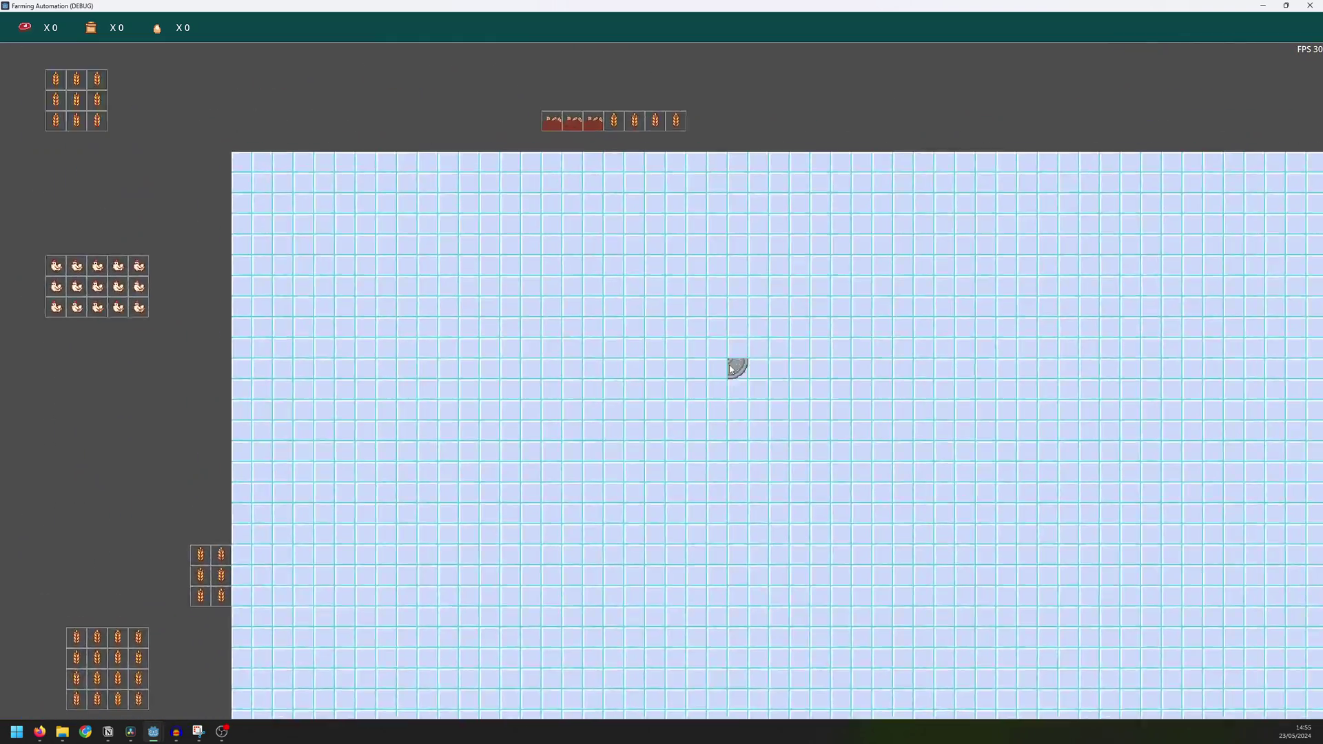
{"action": "key", "text": "w"}
{"action": "key", "text": "a"}
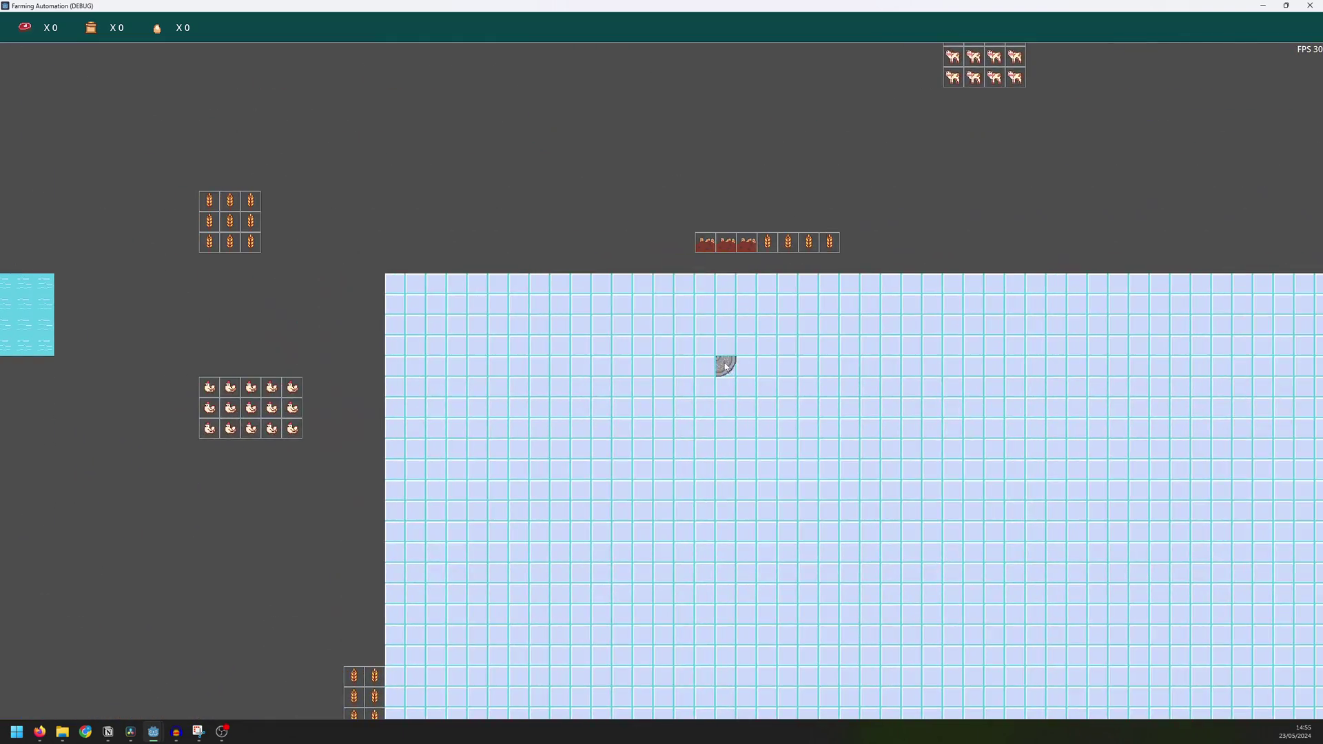
{"action": "key", "text": "s"}
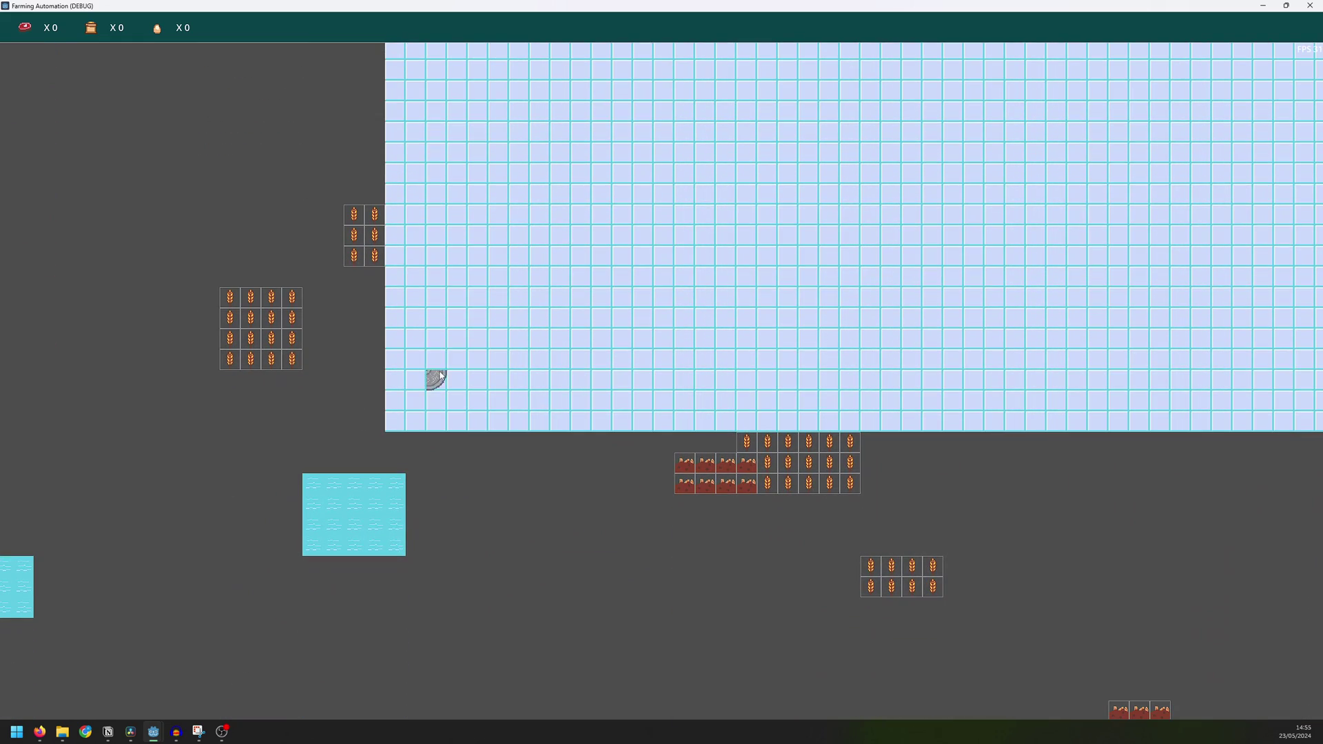
{"action": "key", "text": "Right"}
{"action": "key", "text": "Down"}
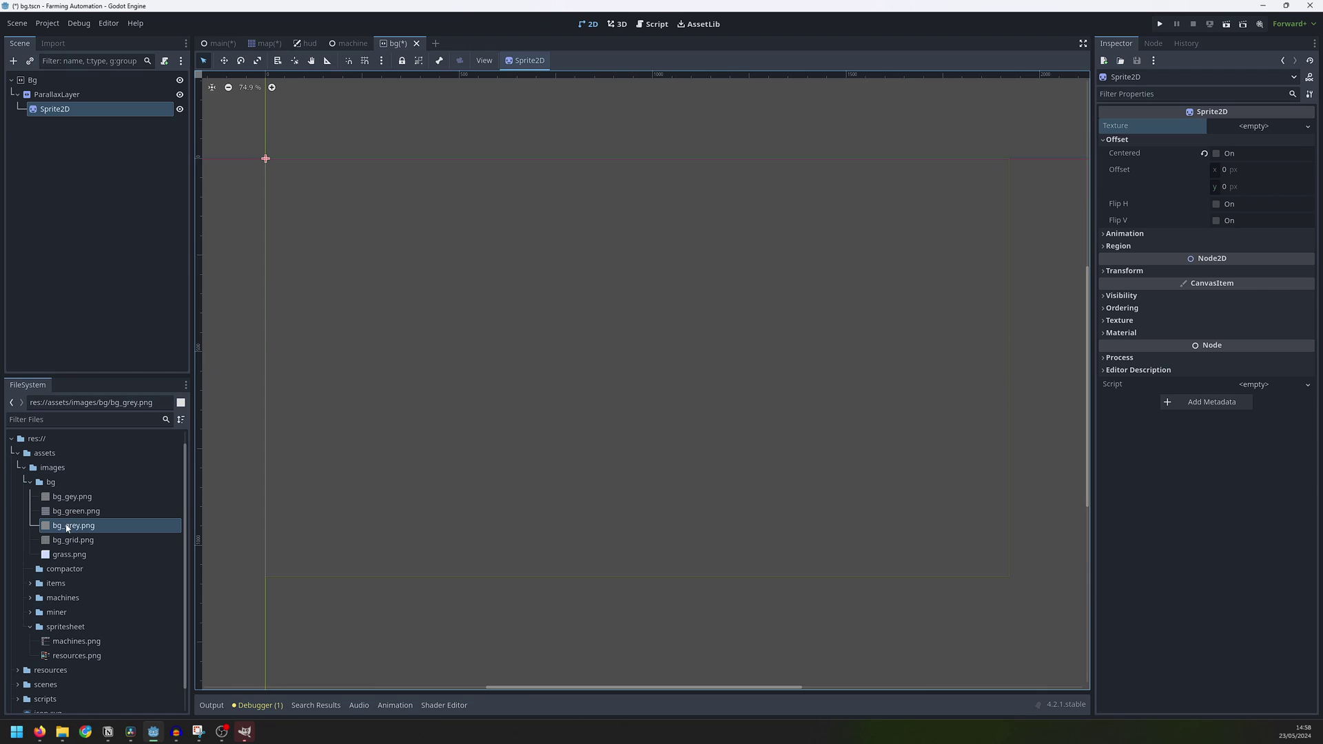
Step: Assign bg_grey.png as the Sprite2D's texture in the Bg scene
{"action": "left_click_drag", "start_coordinate": [66, 527], "coordinate": [1231, 132]}
Step: Set the ParallaxLayer's horizontal mirroring to 1024 and run the project to test the repeating background
{"action": "left_click", "coordinate": [56, 94]}
{"action": "left_click", "coordinate": [1224, 205]}
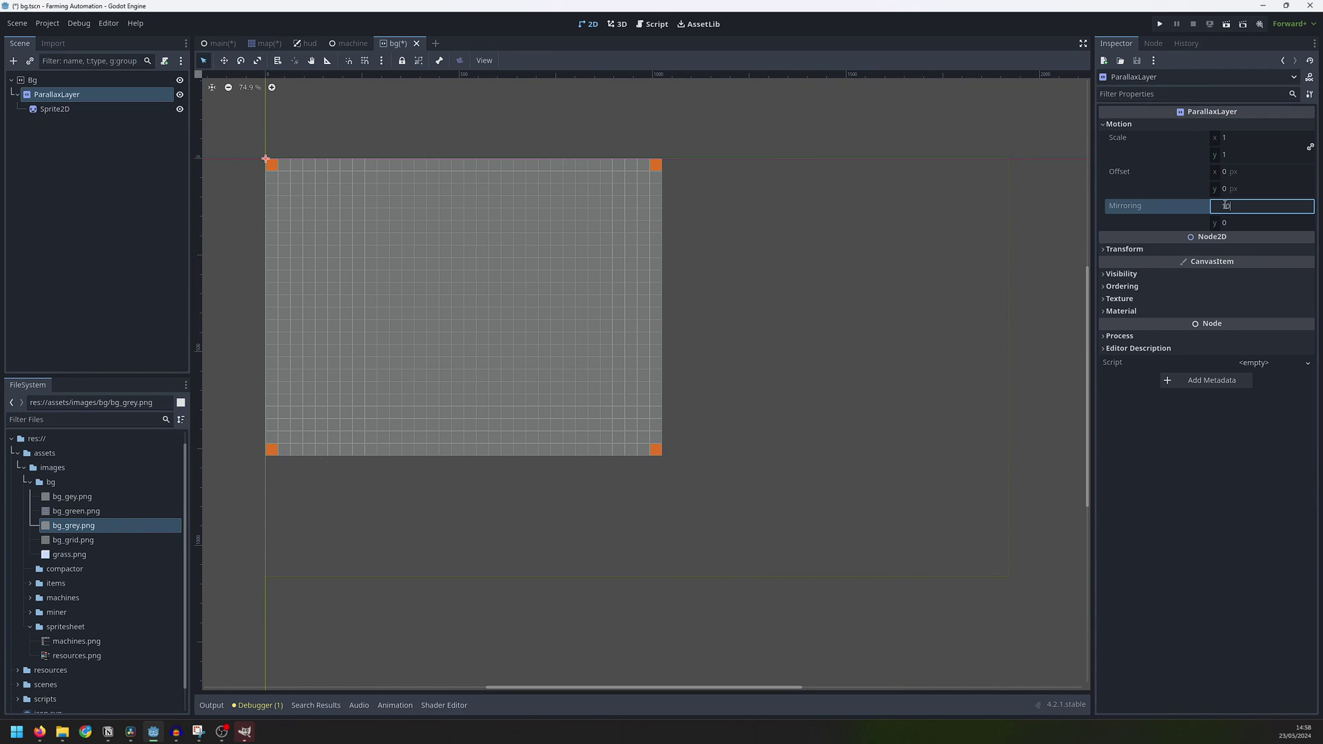
{"action": "key", "text": "Return"}
{"action": "scroll", "coordinate": [622, 398], "scroll_direction": "down", "scroll_amount": 2}
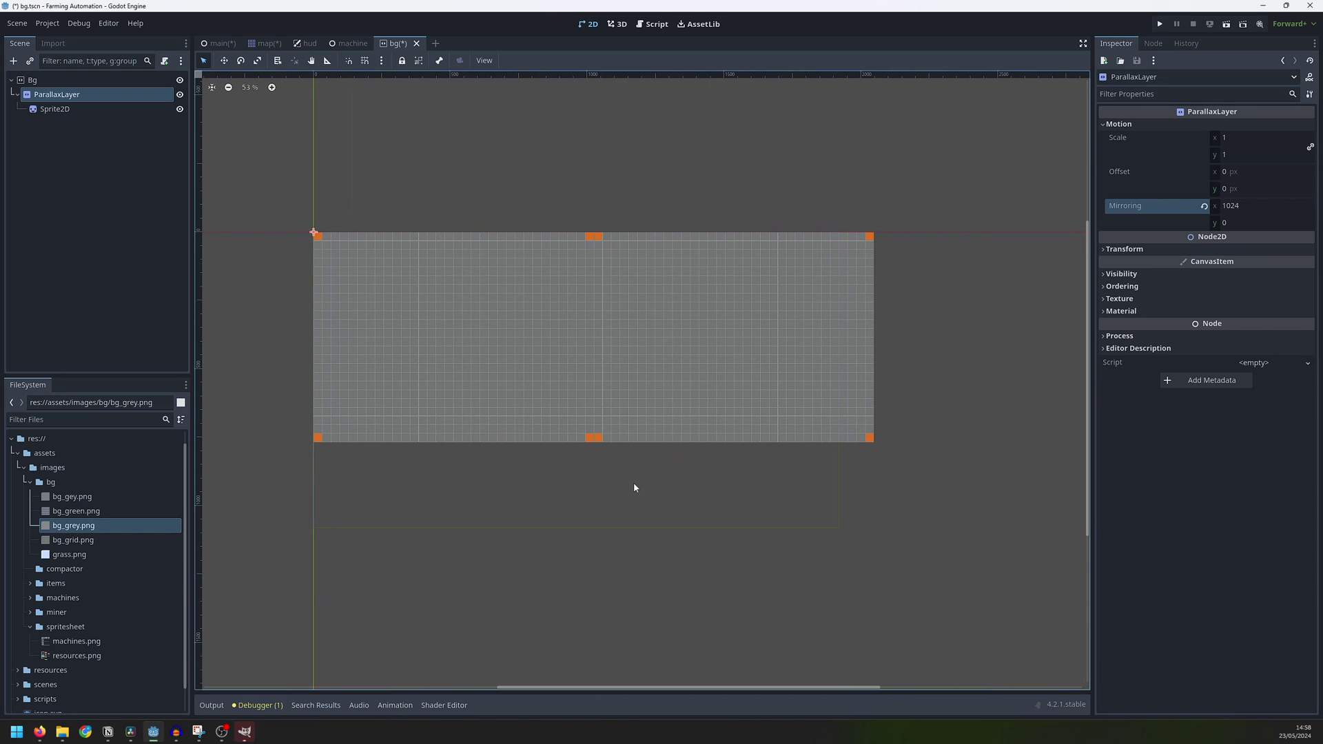
{"action": "key", "text": "F5"}
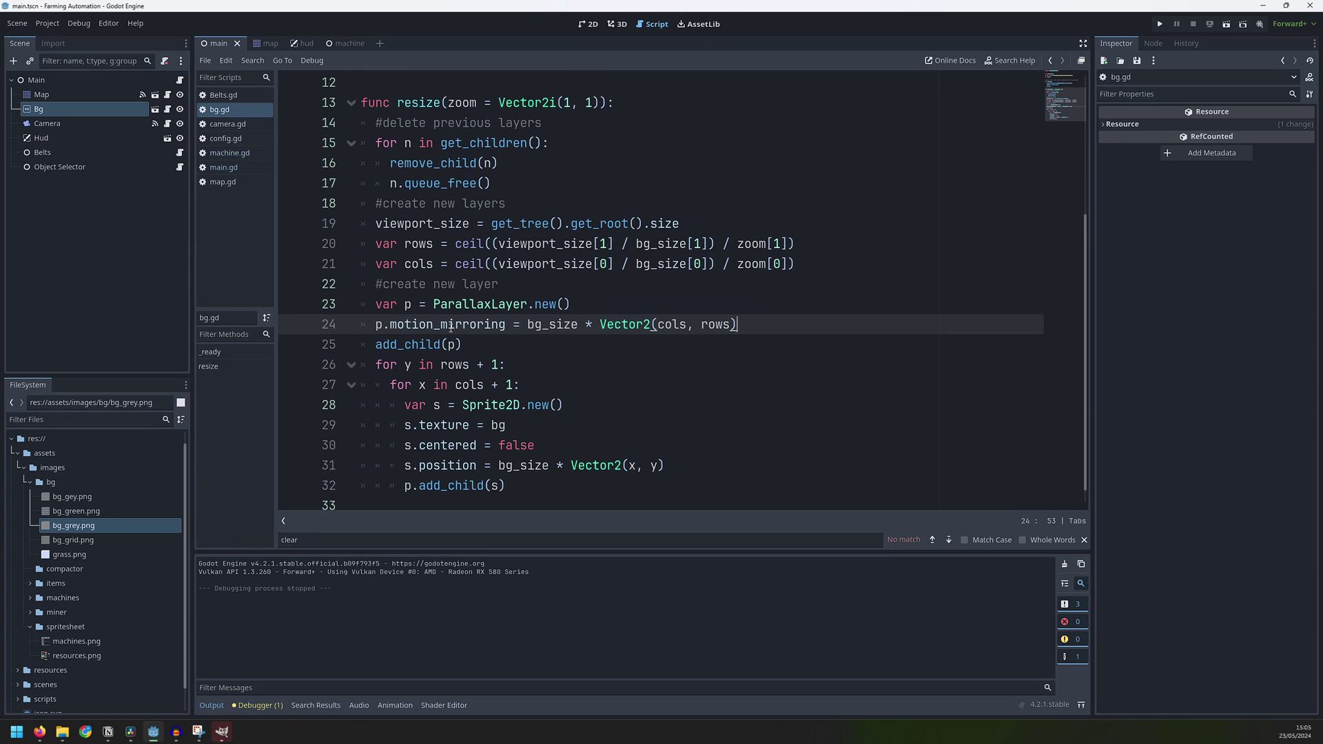
Step: Examine the parallax layer creation and the viewport, row and column calculations in bg.gd's resize function
{"action": "left_click_drag", "start_coordinate": [376, 283], "coordinate": [537, 324]}
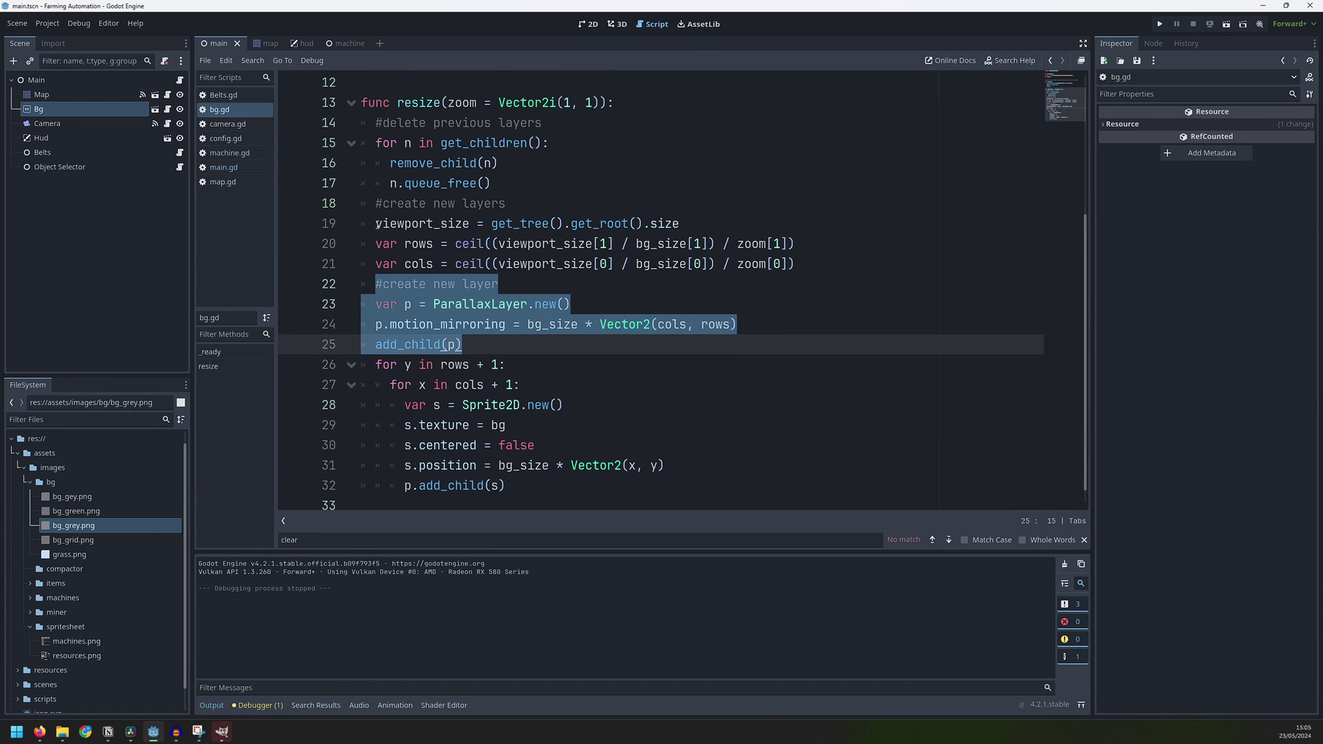
{"action": "left_click_drag", "start_coordinate": [377, 223], "coordinate": [831, 262]}
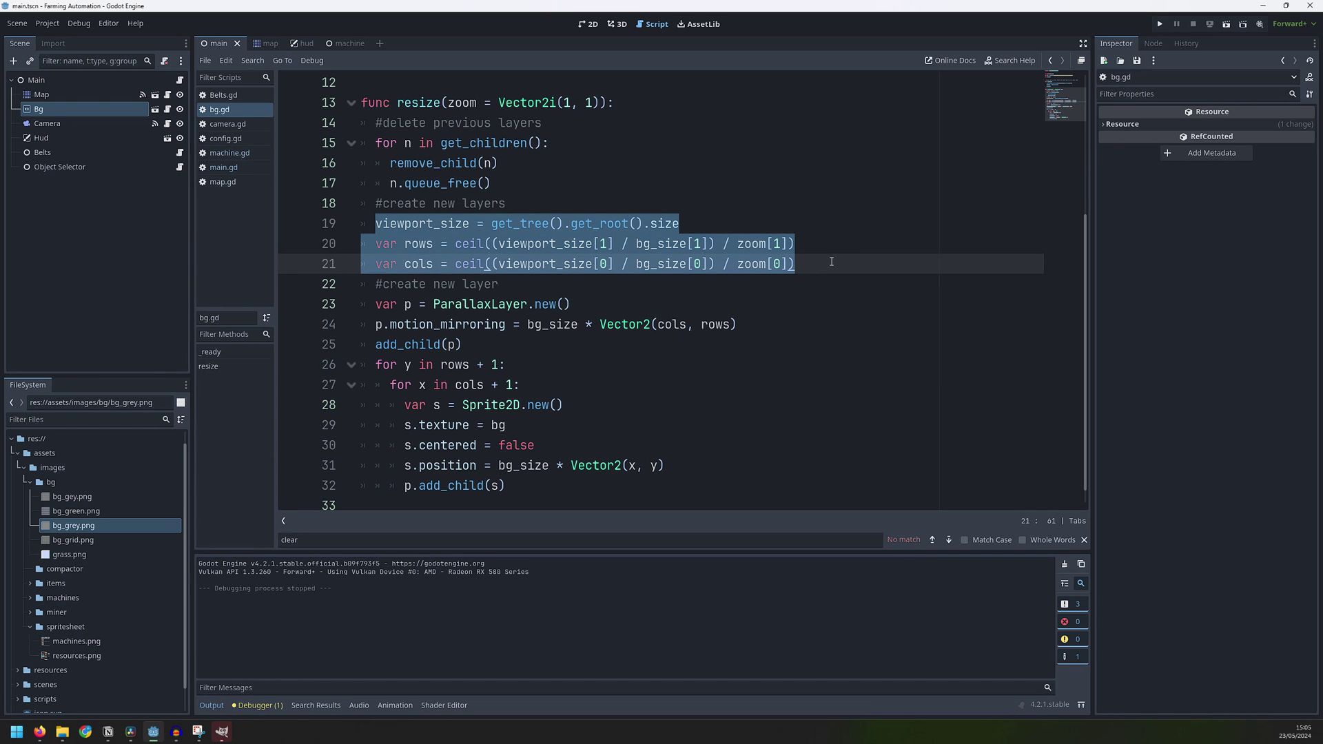
Step: Run the project and examine the grey grid background while zooming out, moving across the map and zooming in
{"action": "key", "text": "F5"}
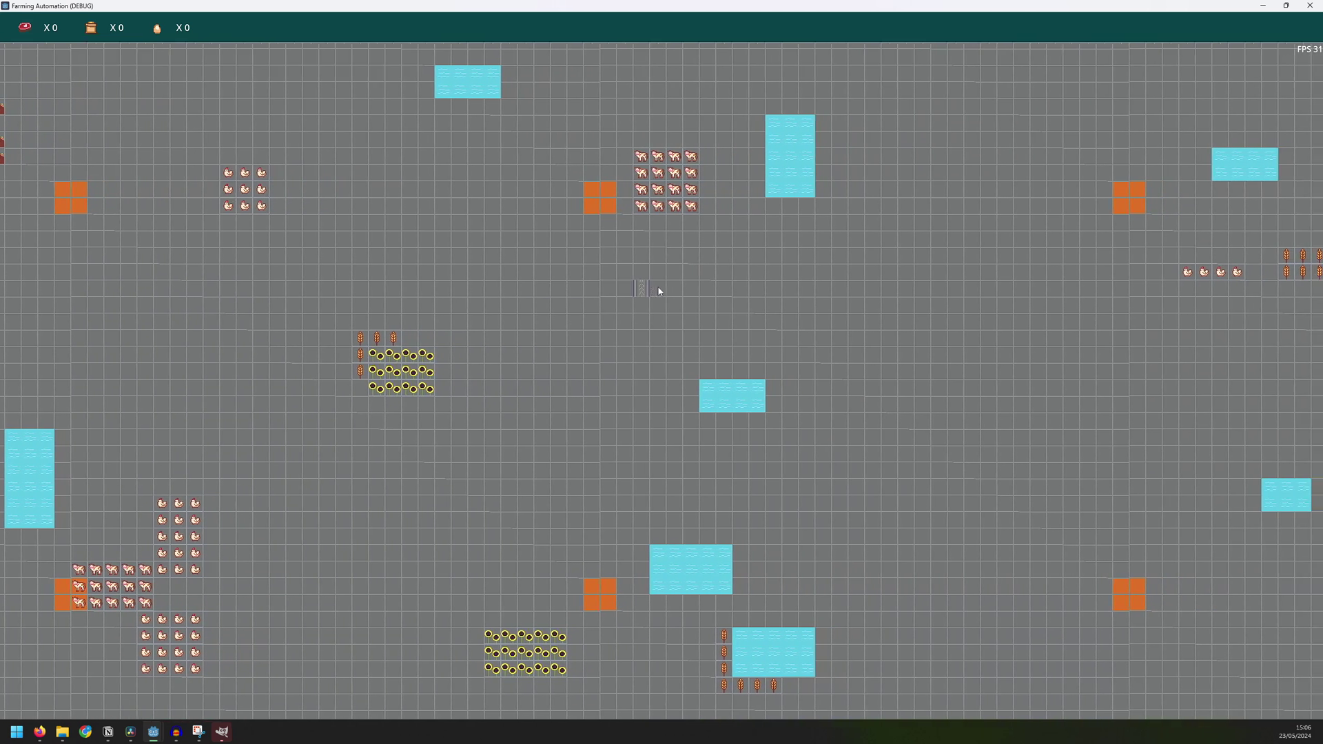
{"action": "scroll", "coordinate": [663, 305], "scroll_direction": "down", "scroll_amount": 3}
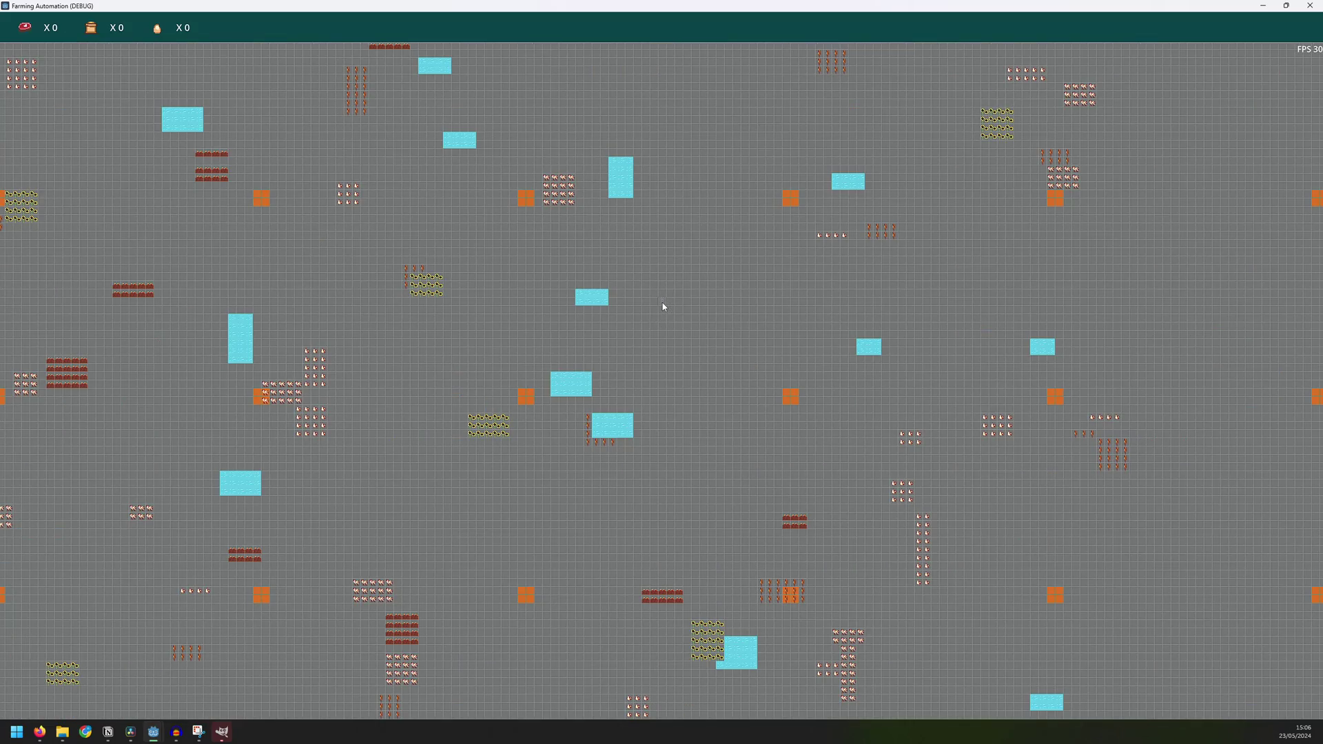
{"action": "key", "text": "w"}
{"action": "key", "text": "d"}
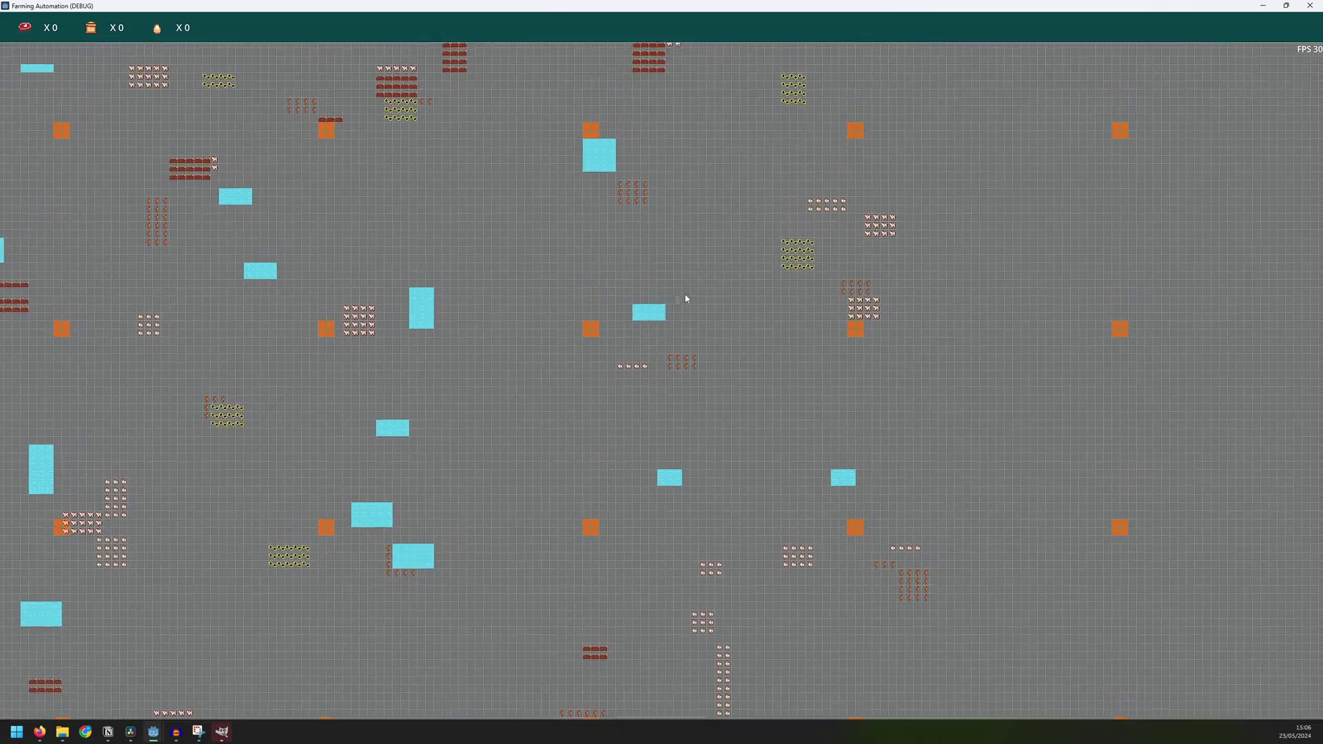
{"action": "scroll", "coordinate": [683, 295], "scroll_direction": "up", "scroll_amount": 3}
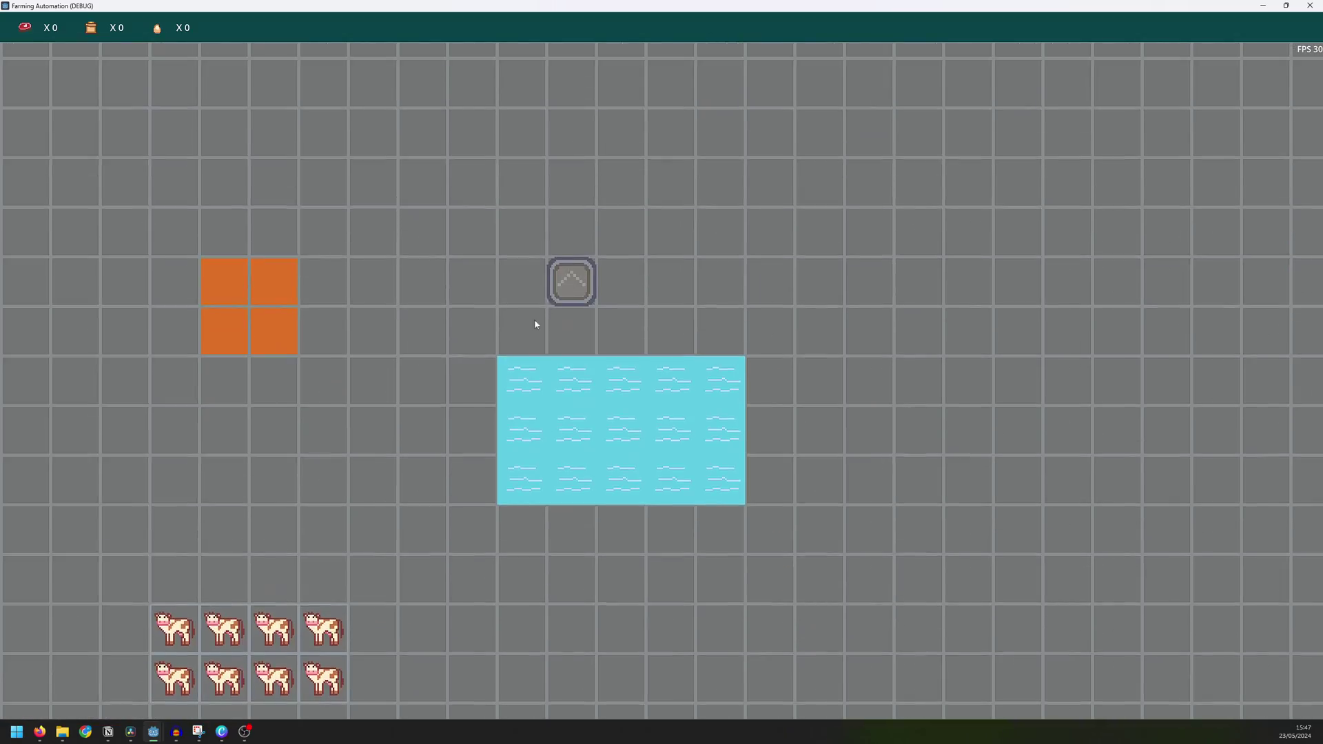
Step: Place five extractors along the pond's upper row and lay a belt line above them that turns upward and back left
{"action": "left_click_drag", "start_coordinate": [522, 380], "coordinate": [704, 389]}
{"action": "mouse_move", "coordinate": [522, 331]}
{"action": "left_mouse_down"}
{"action": "mouse_move", "coordinate": [772, 331]}
{"action": "mouse_move", "coordinate": [786, 296]}
{"action": "left_mouse_up"}
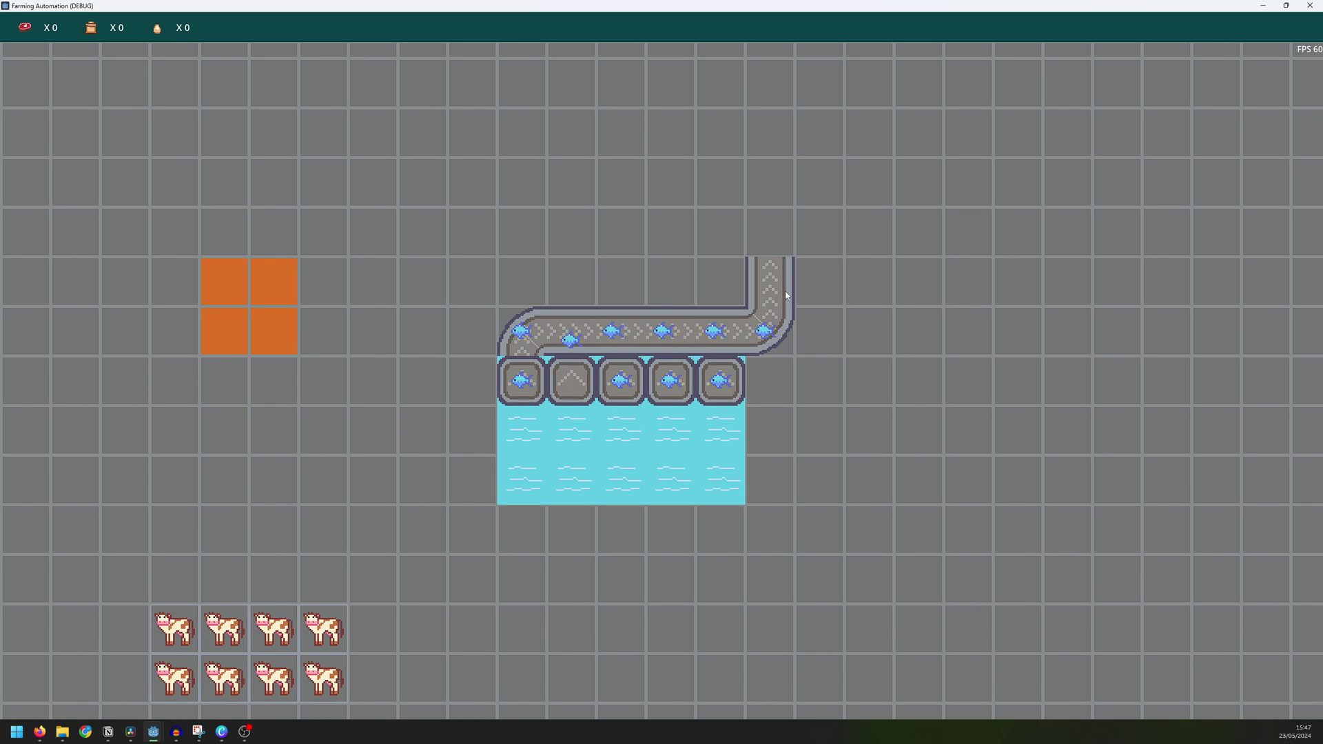
{"action": "left_click", "coordinate": [776, 244]}
{"action": "mouse_move", "coordinate": [777, 207]}
{"action": "left_mouse_down"}
{"action": "mouse_move", "coordinate": [781, 187]}
{"action": "mouse_move", "coordinate": [513, 195]}
{"action": "left_mouse_up"}
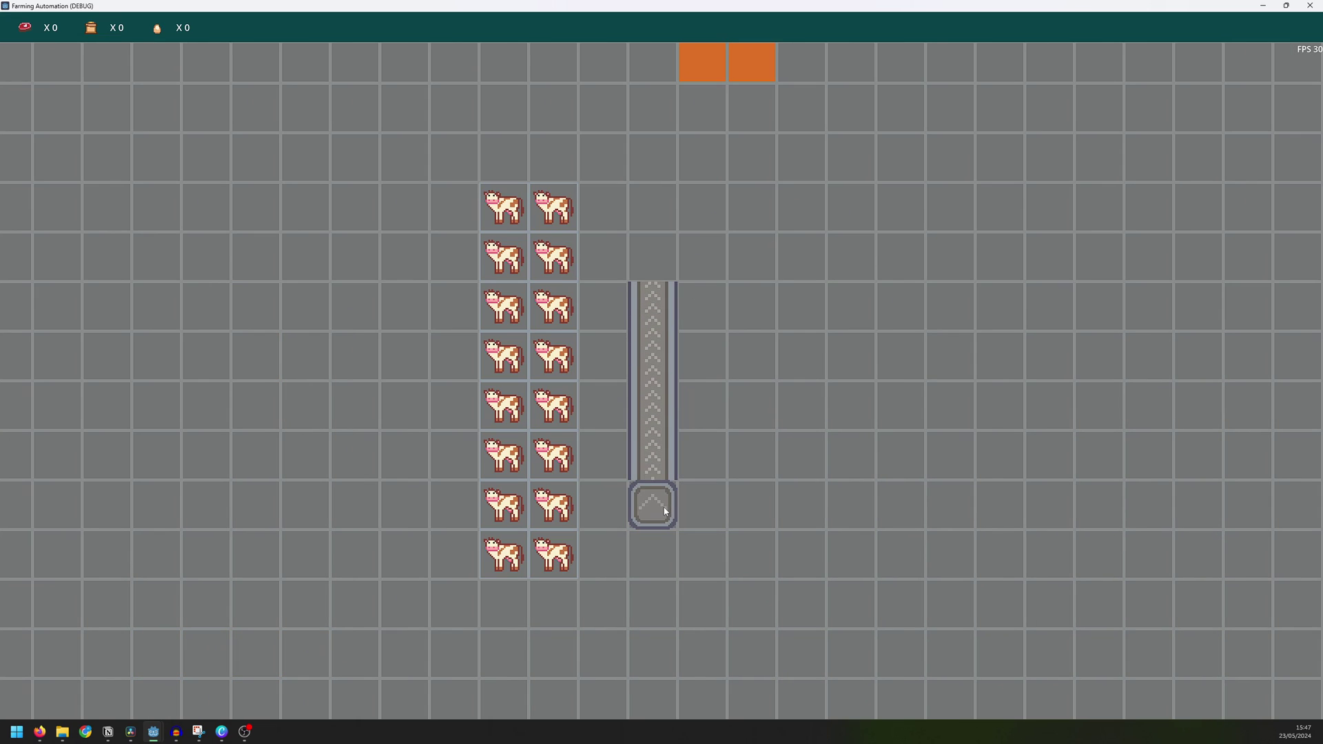
Step: Place extractors on the two topmost cows, compactors directly above them, and combiners to the right in the same row
{"action": "left_click", "coordinate": [554, 206]}
{"action": "left_click", "coordinate": [502, 210]}
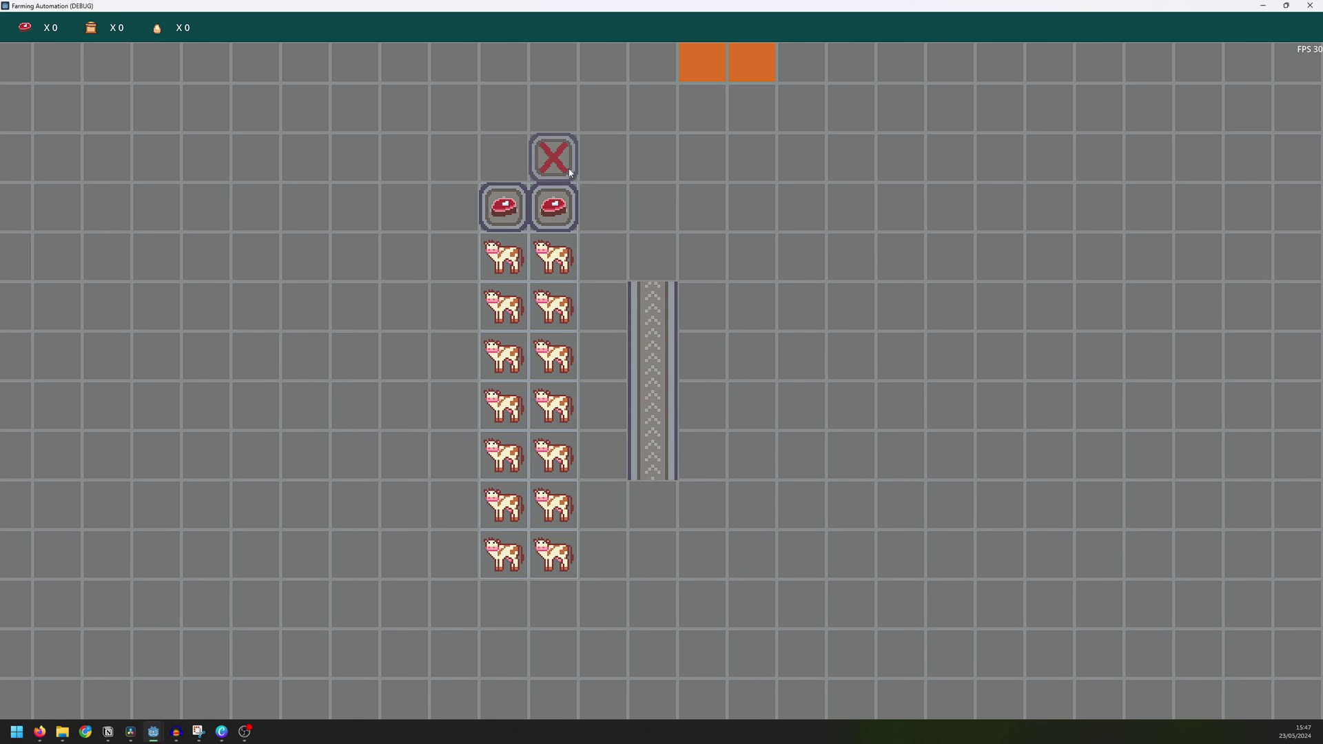
{"action": "left_click", "coordinate": [553, 157]}
{"action": "left_click", "coordinate": [503, 157]}
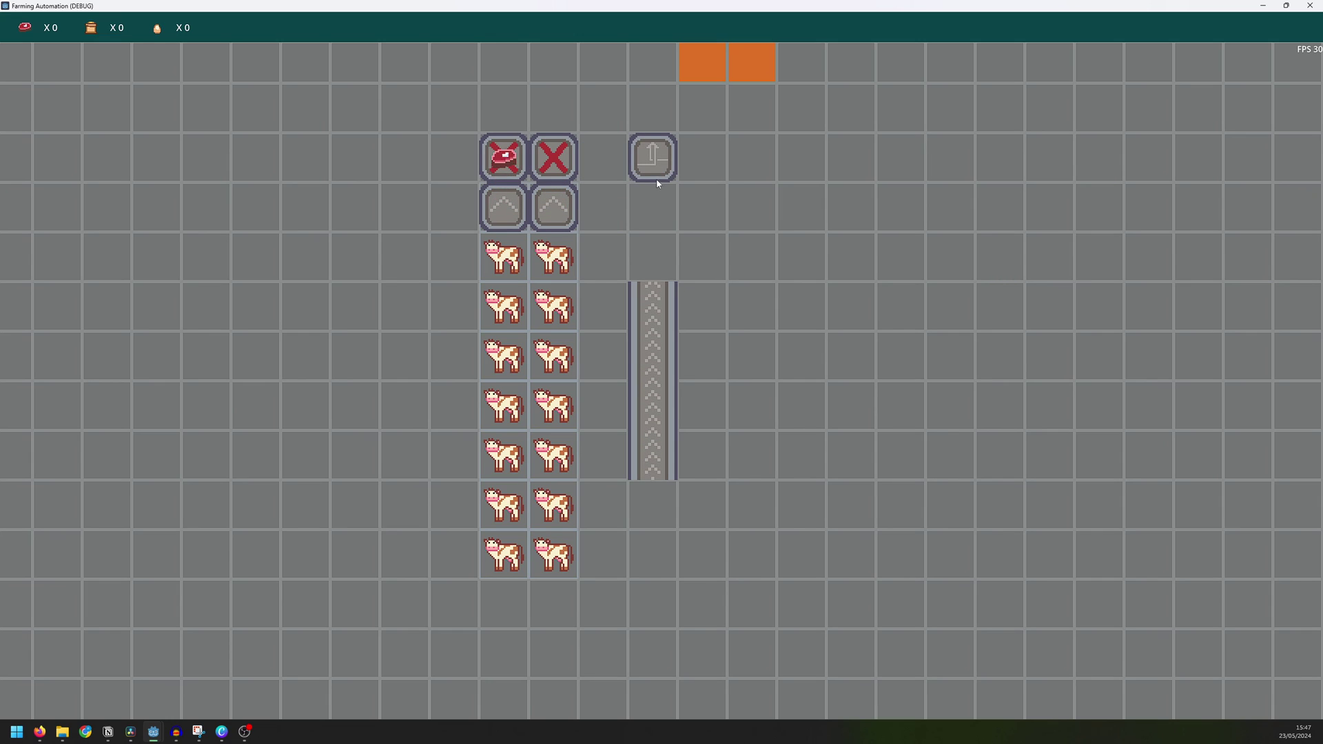
{"action": "left_click", "coordinate": [658, 169]}
{"action": "left_click", "coordinate": [703, 165]}
{"action": "left_click", "coordinate": [754, 169]}
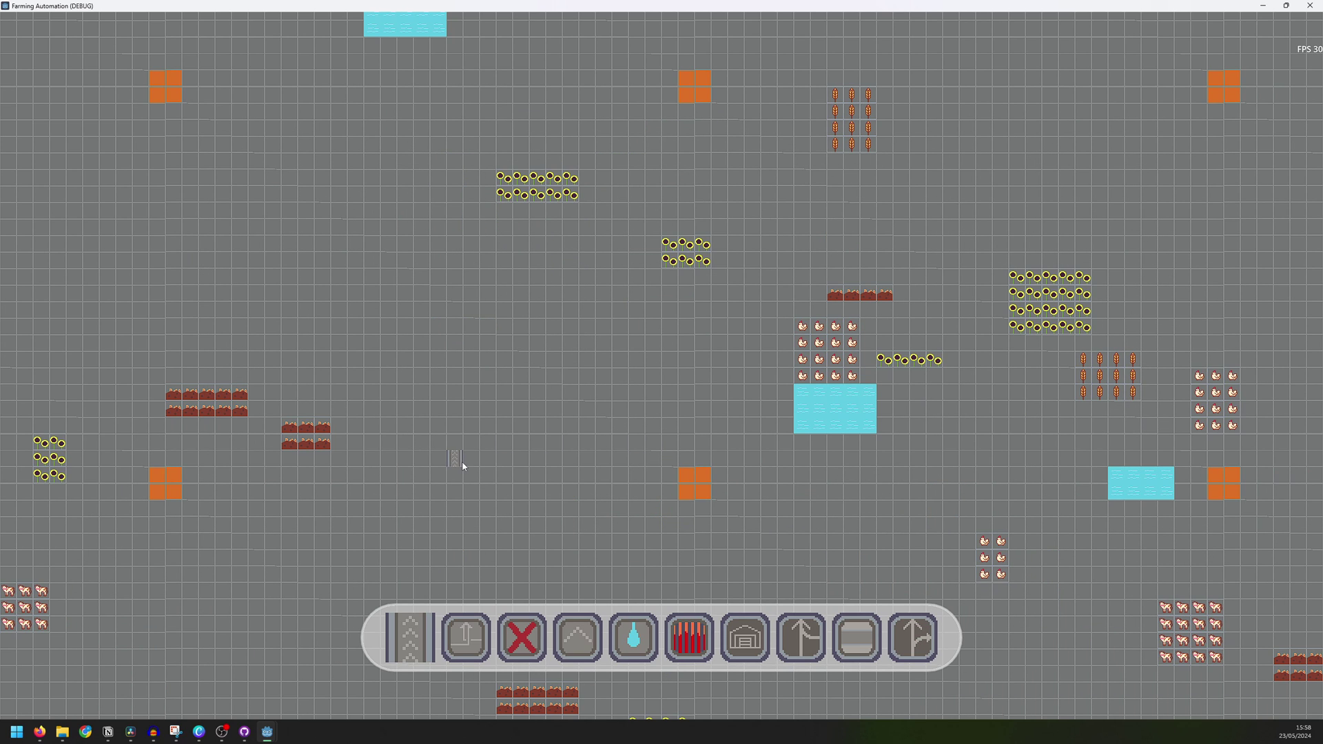
Step: Look around the map towards its upper-left area with the ten-machine toolbar displayed
{"action": "key", "text": "w"}
{"action": "key", "text": "a"}
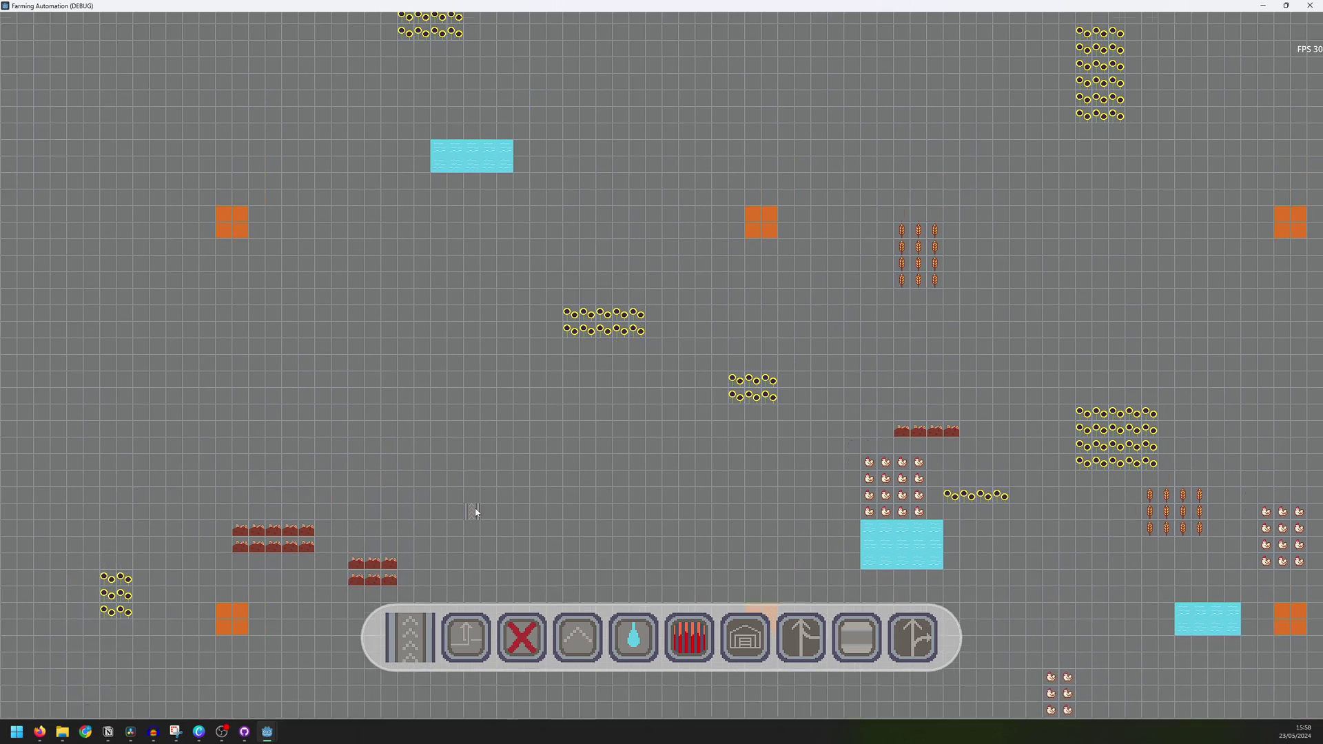
{"action": "key", "text": "w"}
{"action": "key", "text": "a"}
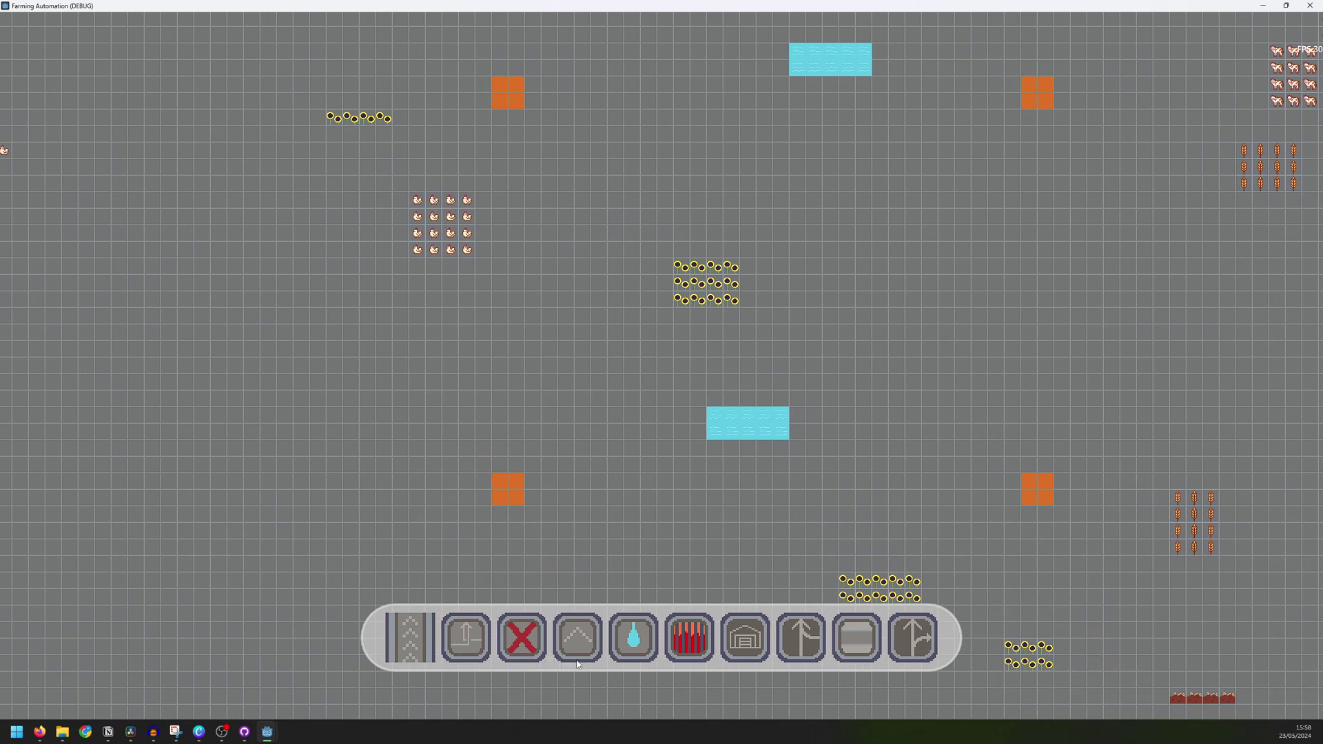
{"action": "key", "text": "a"}
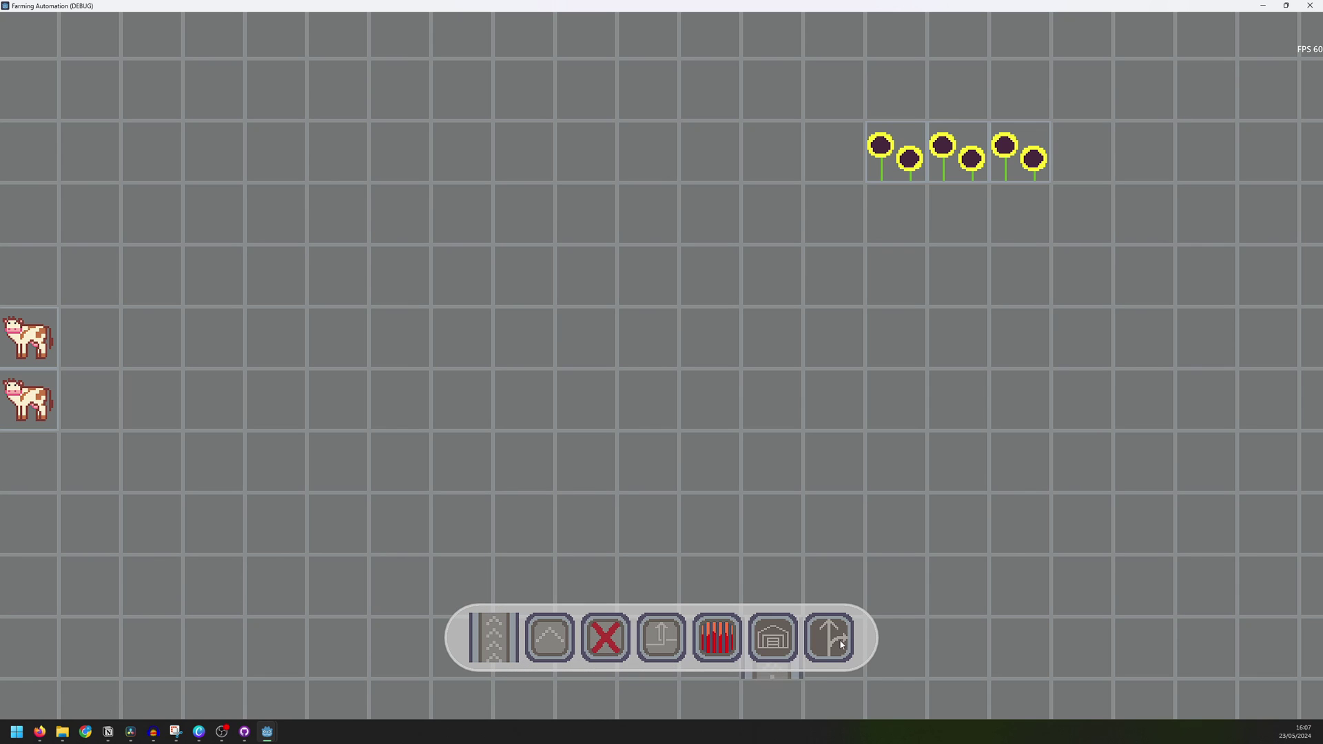
Step: Test the compact toolbar by switching the extractor button to the fluid extractor and selecting the furnace
{"action": "left_click", "coordinate": [648, 524]}
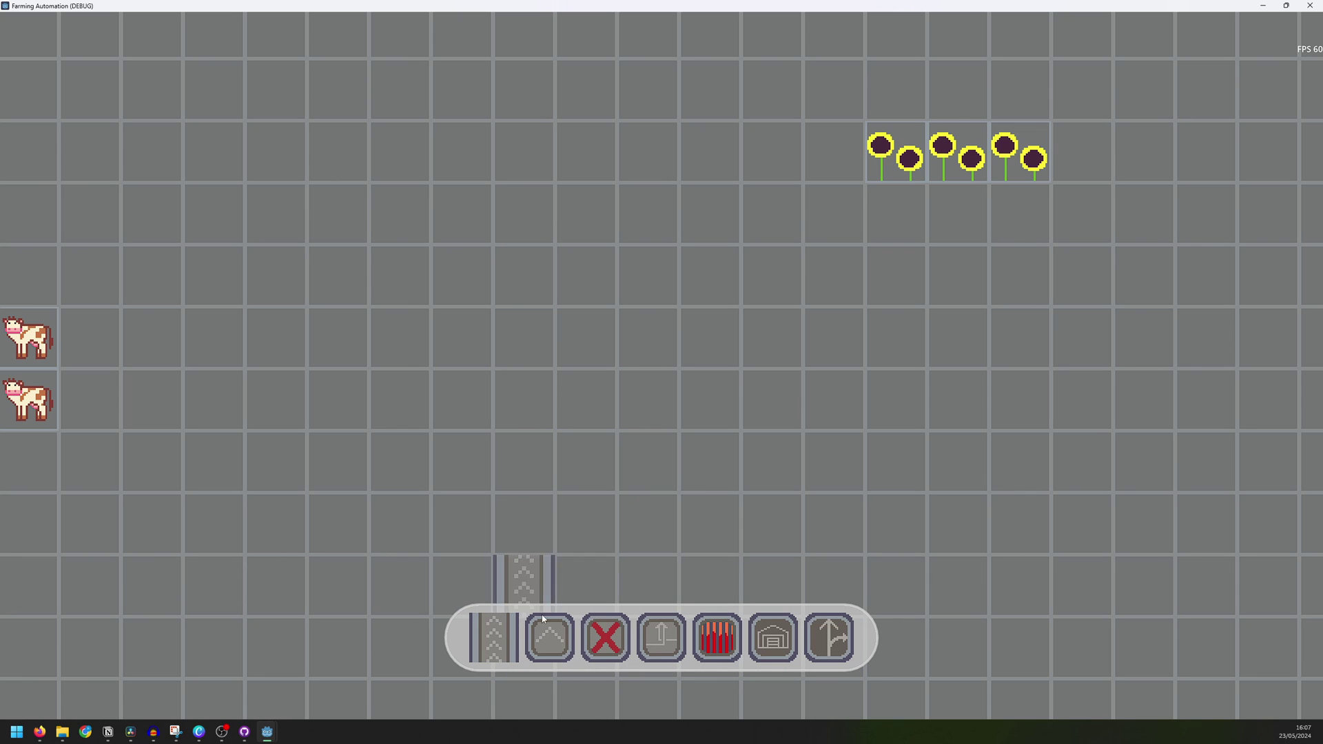
{"action": "left_click", "coordinate": [549, 638]}
{"action": "left_click", "coordinate": [585, 524]}
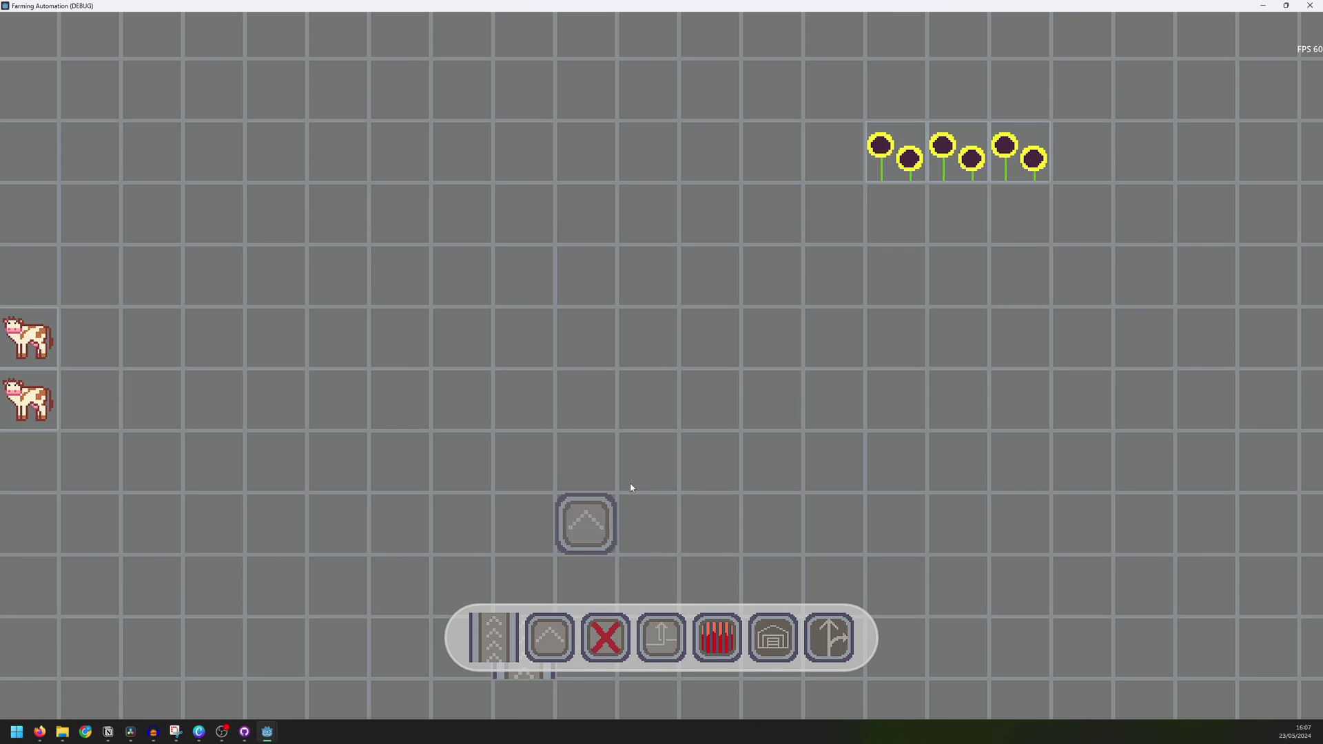
{"action": "left_click", "coordinate": [549, 640]}
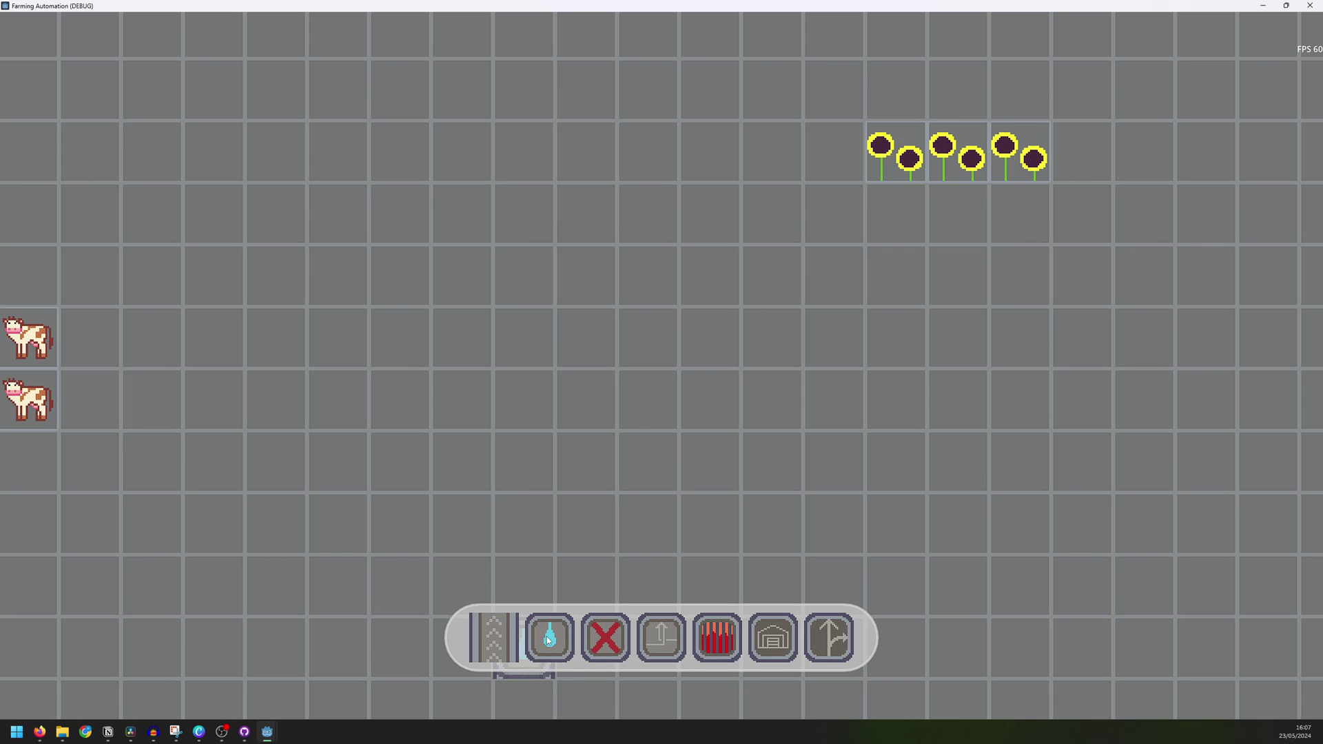
{"action": "left_click", "coordinate": [550, 640]}
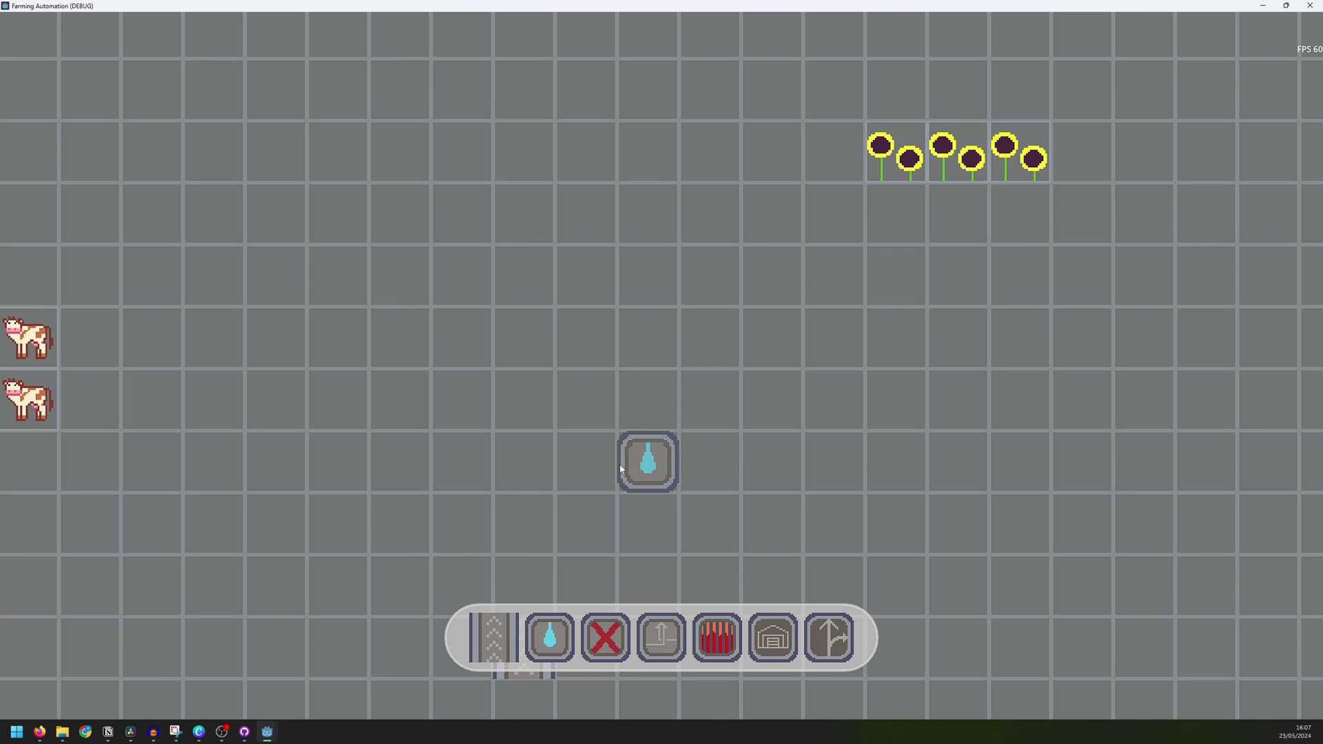
{"action": "left_click", "coordinate": [715, 639]}
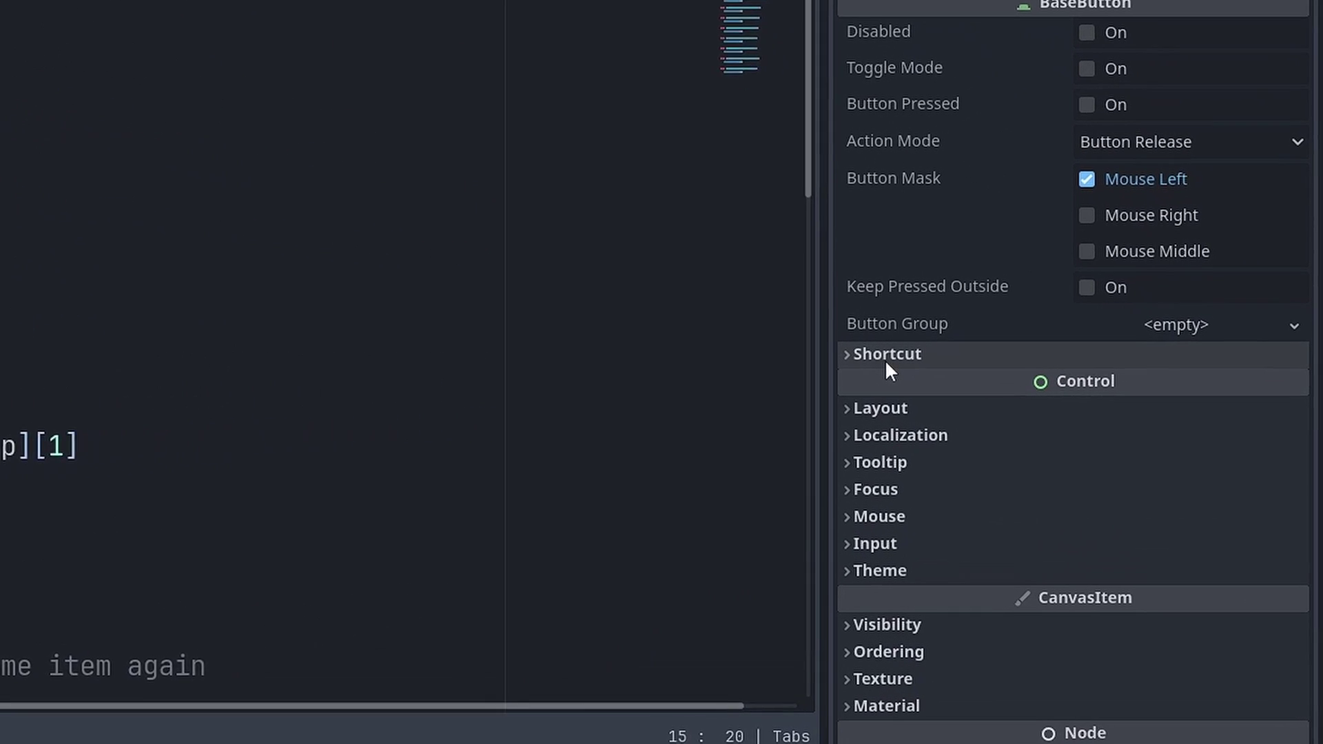
Step: Expand the button's Shortcut settings and open the choices for its empty Shortcut property
{"action": "left_click", "coordinate": [884, 357]}
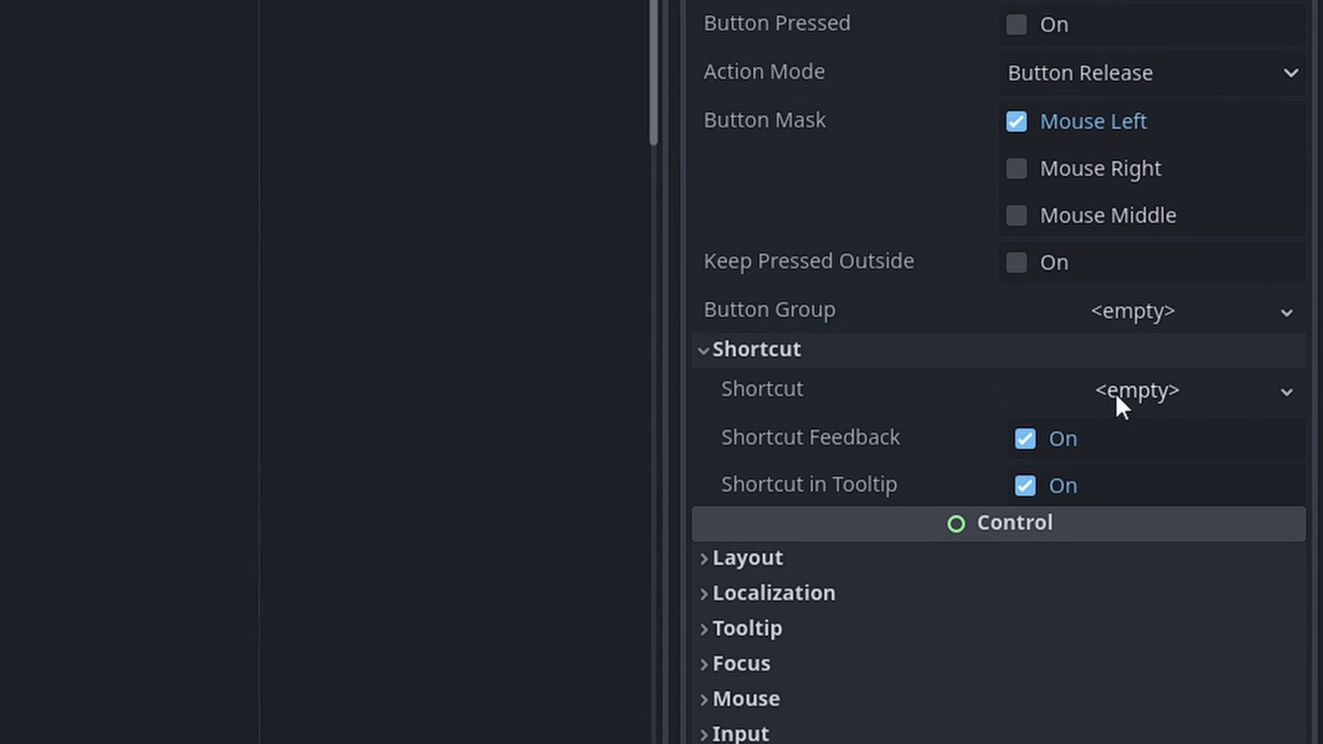
{"action": "left_click", "coordinate": [976, 402]}
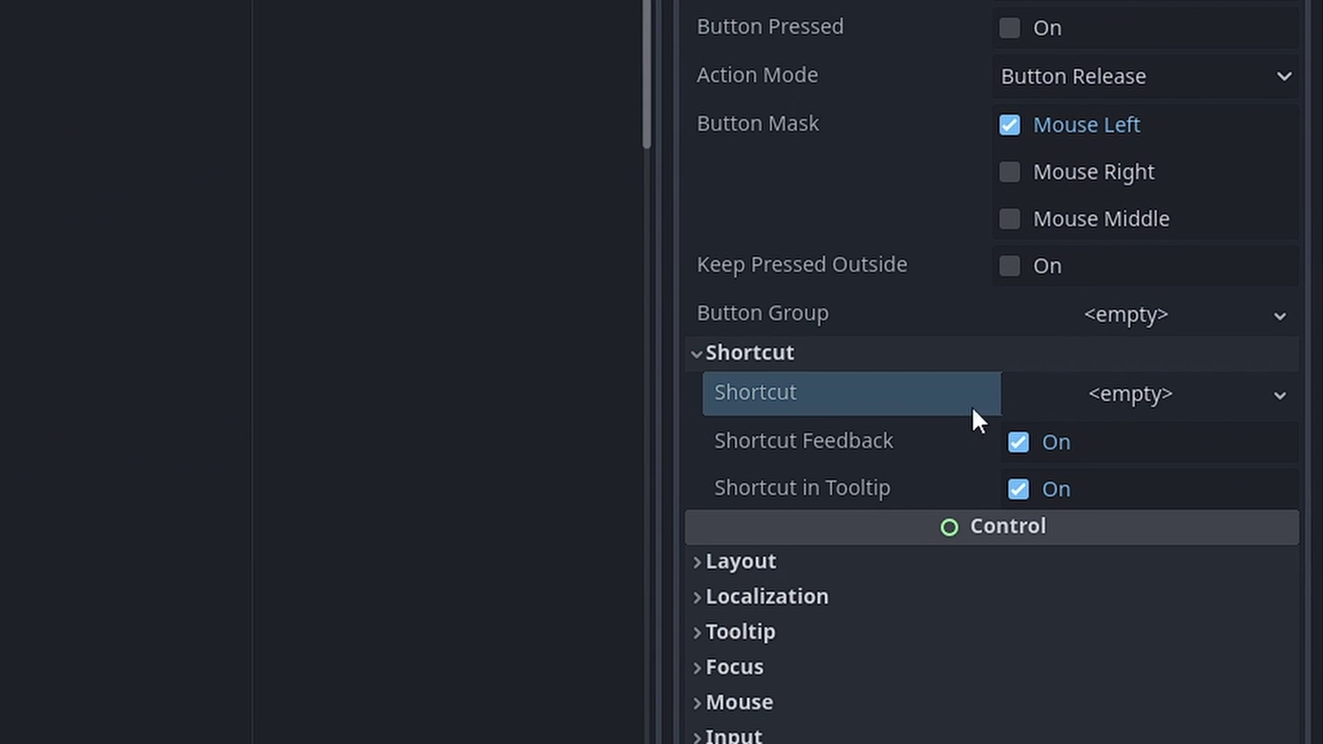
{"action": "left_click", "coordinate": [1119, 394]}
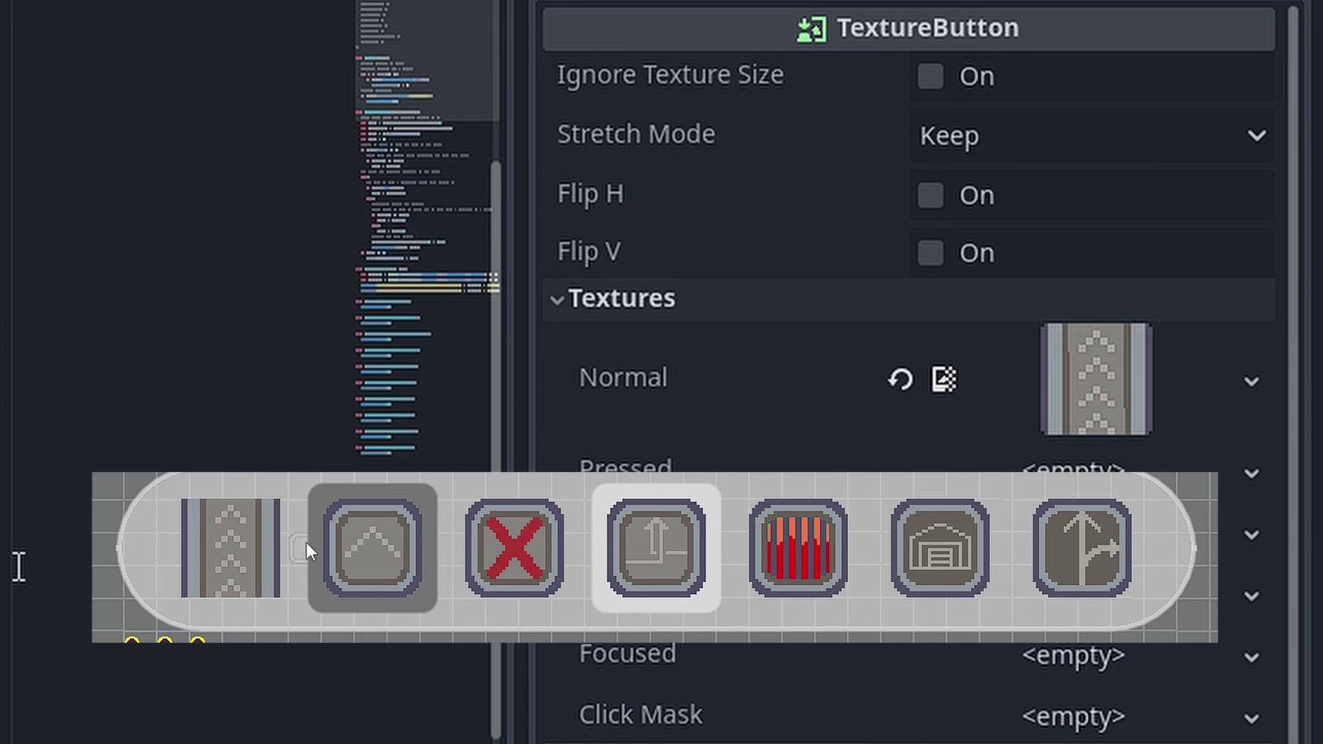
Step: Try the extractor and compactor buttons on the toolbar to check their highlighting
{"action": "left_click", "coordinate": [372, 540]}
{"action": "left_click", "coordinate": [489, 542]}
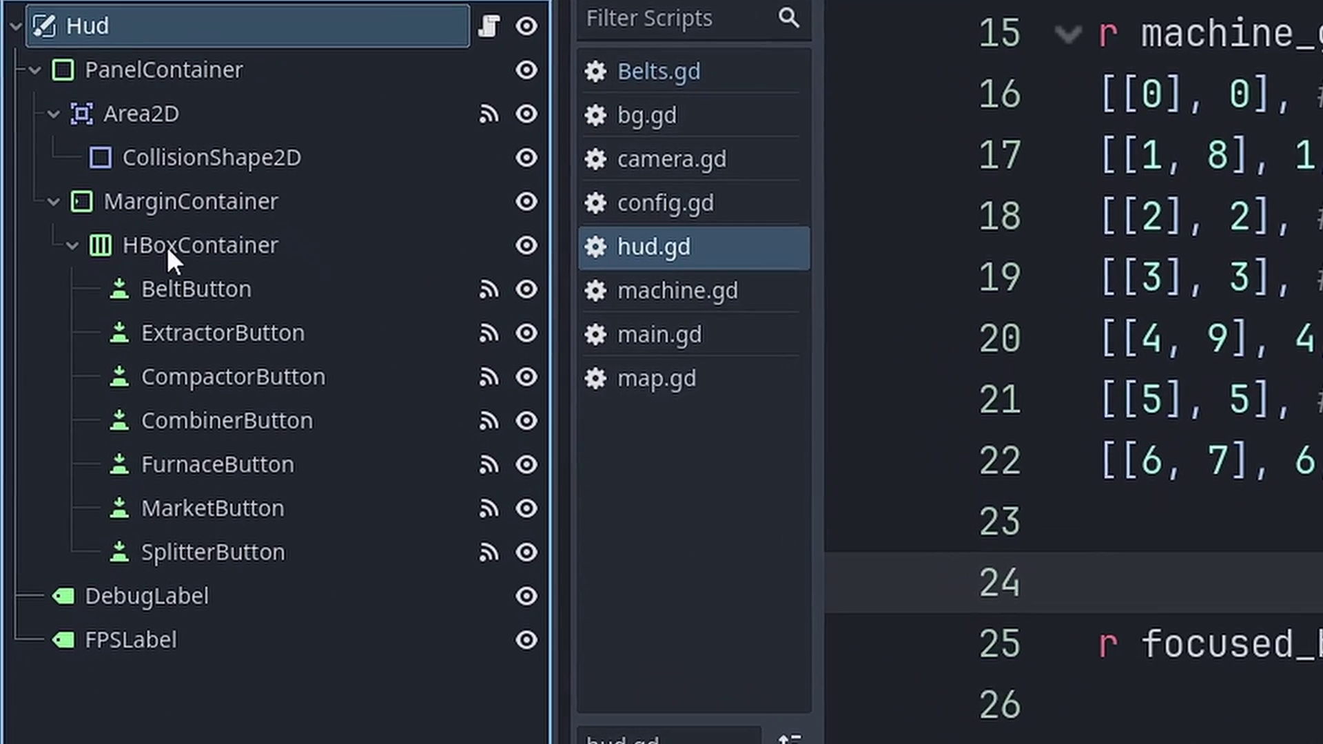
Step: Inspect BeltButton, open theme.tres in an enlarged theme editor, and open the Button type's hover StyleBox
{"action": "left_click", "coordinate": [65, 167]}
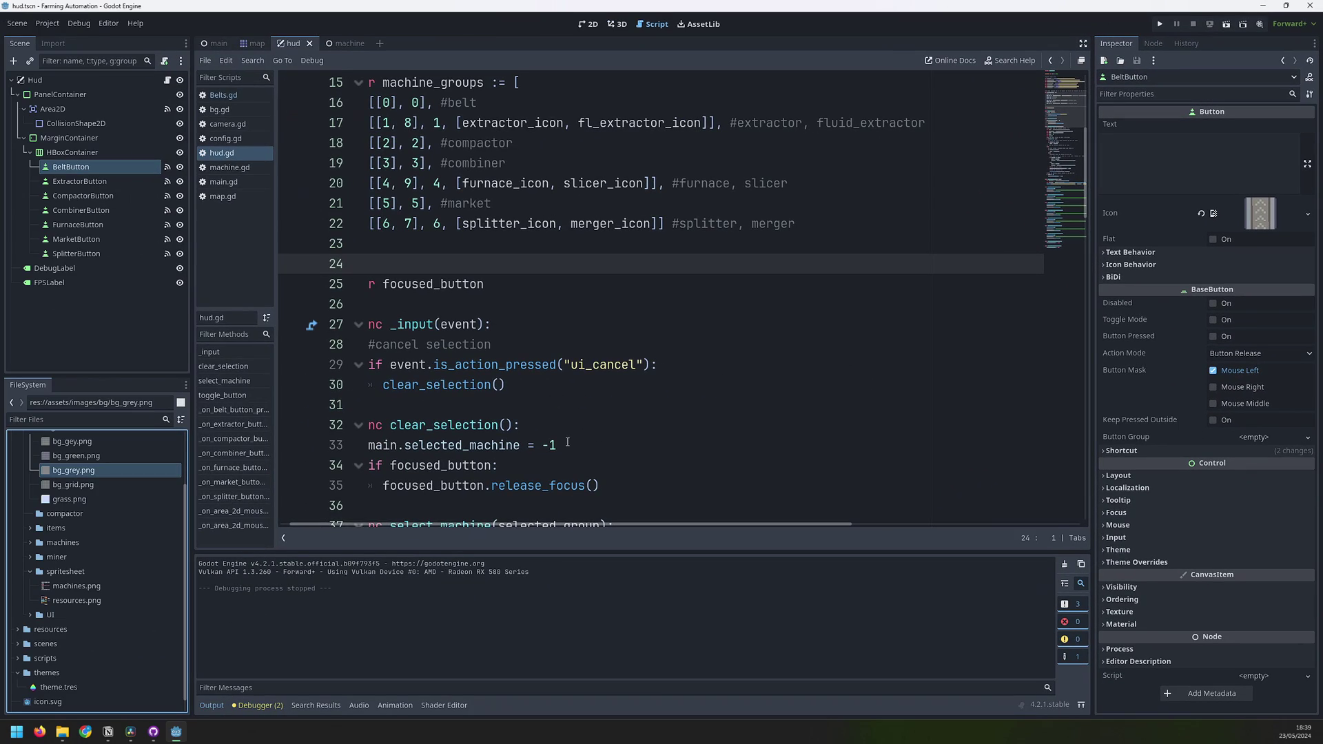
{"action": "double_click", "coordinate": [55, 687]}
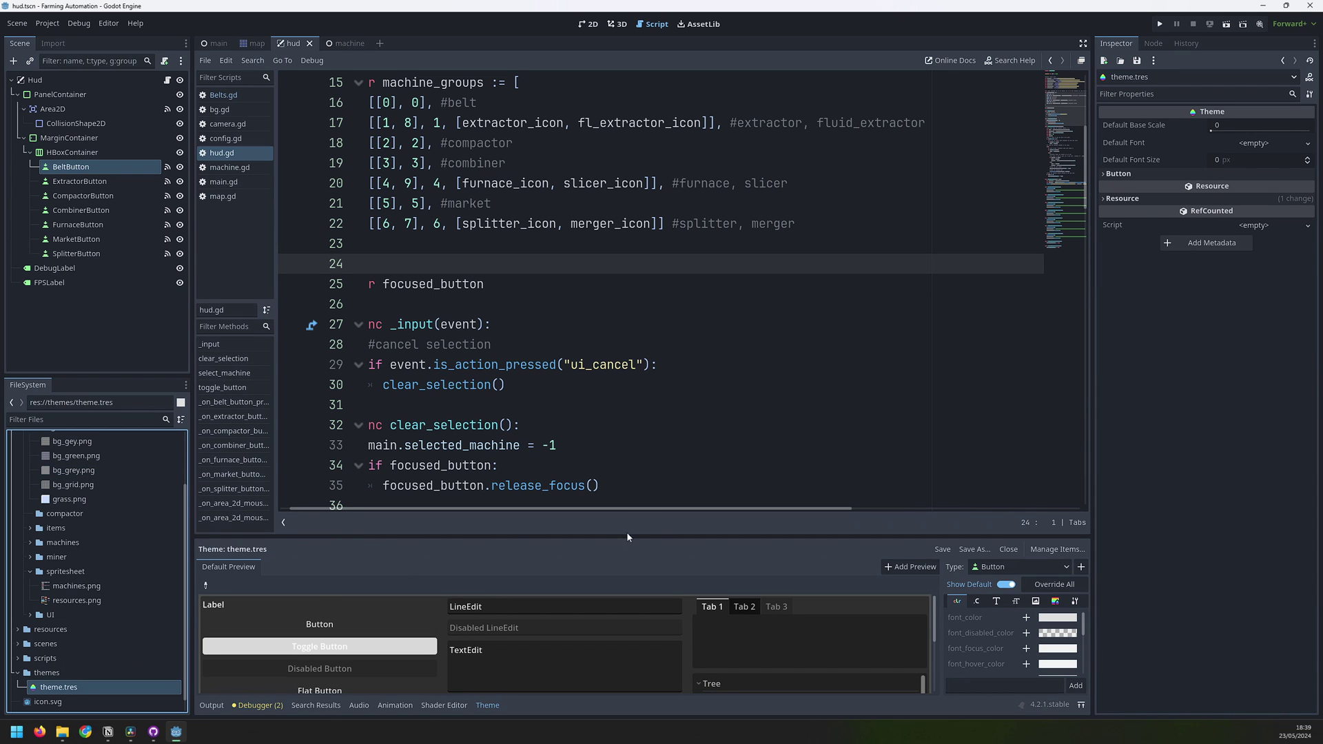
{"action": "left_click_drag", "start_coordinate": [641, 537], "coordinate": [644, 323]}
{"action": "left_click", "coordinate": [1054, 387]}
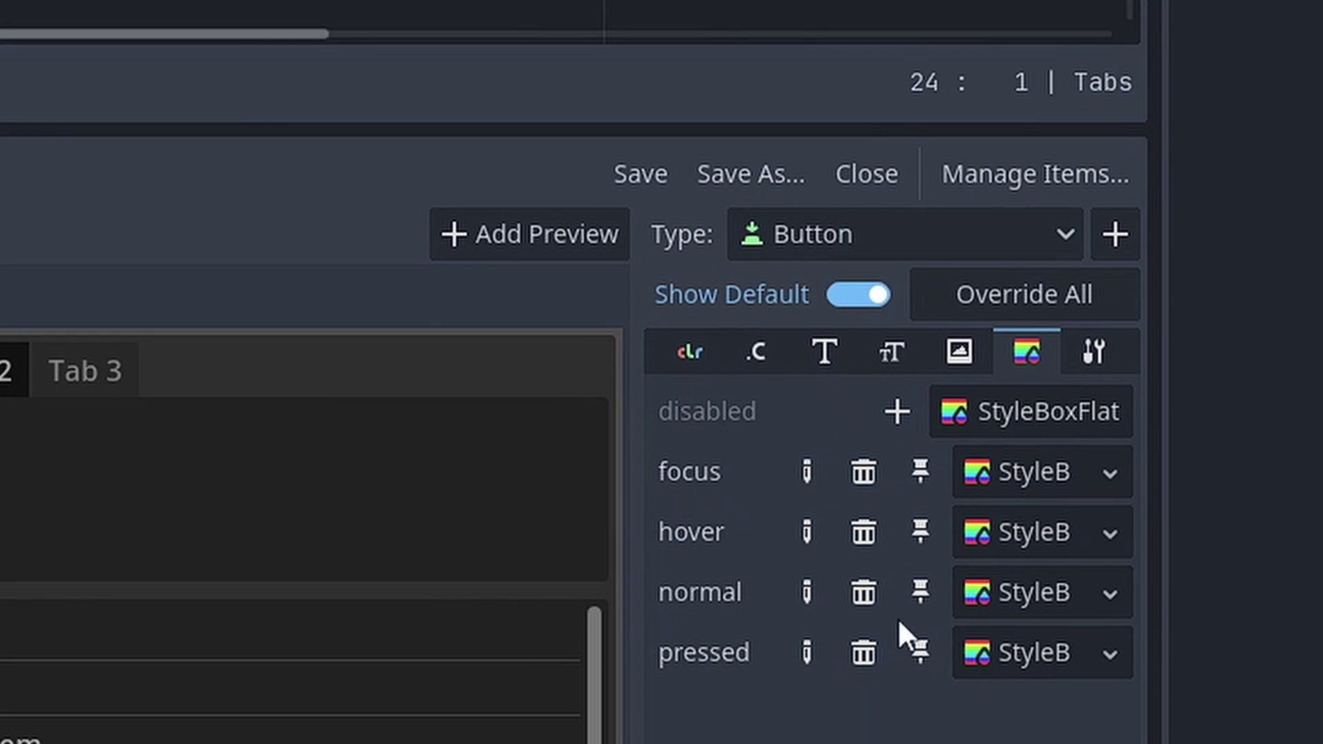
{"action": "left_click", "coordinate": [1025, 532]}
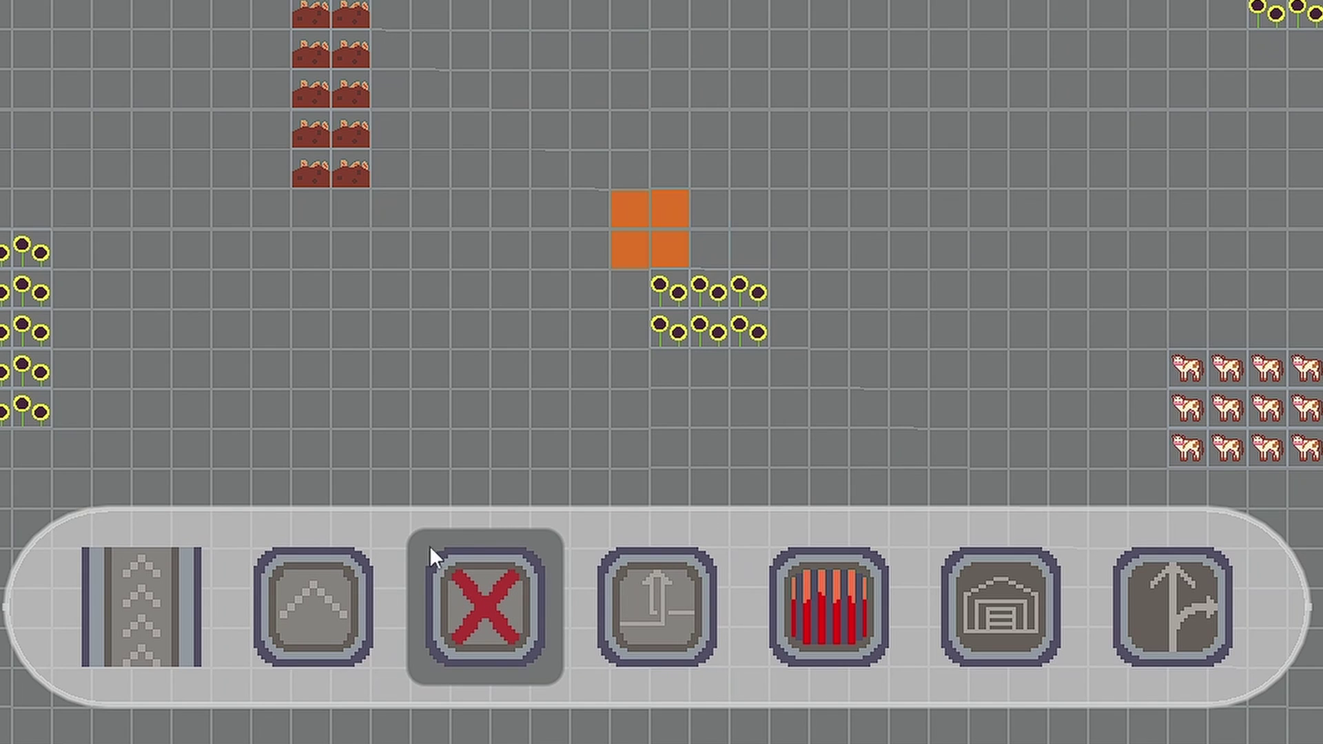
Step: Test selecting the compactor, belt and extractor buttons in the running game while moving the camera
{"action": "left_click", "coordinate": [469, 596]}
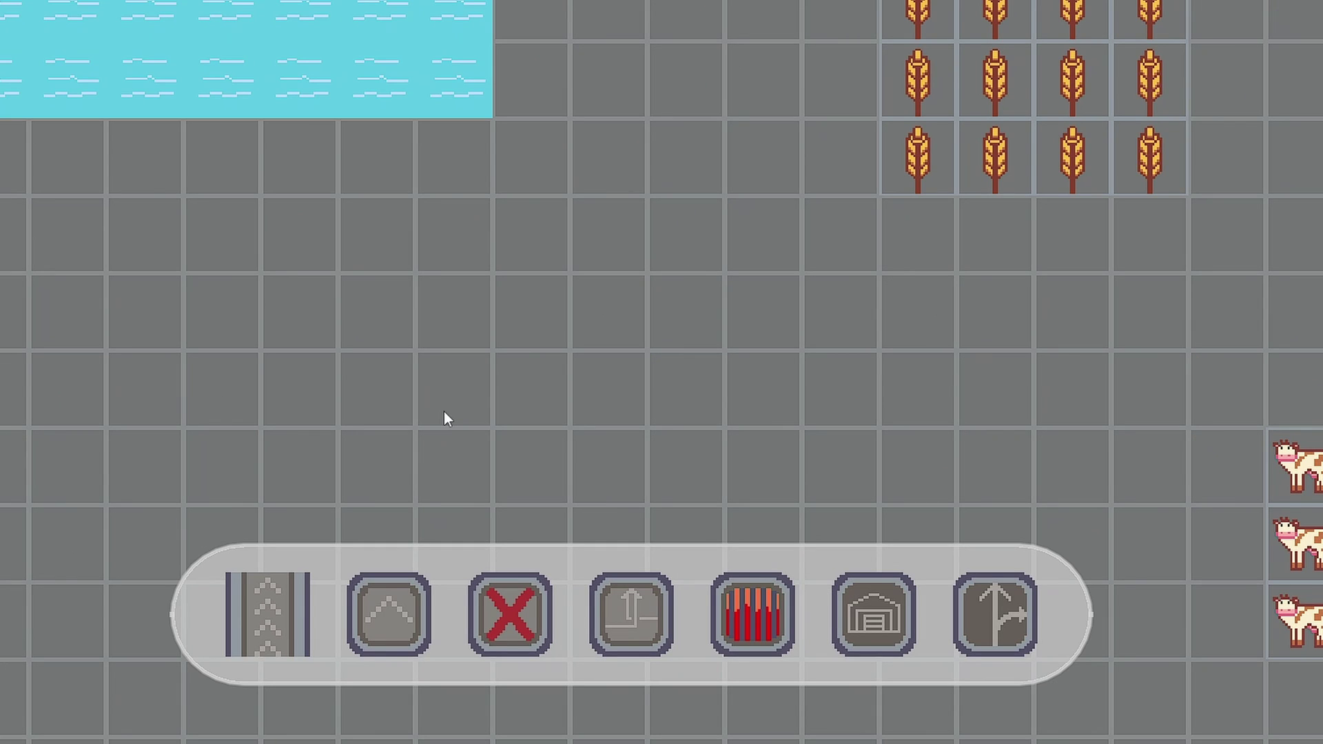
{"action": "left_click", "coordinate": [270, 618]}
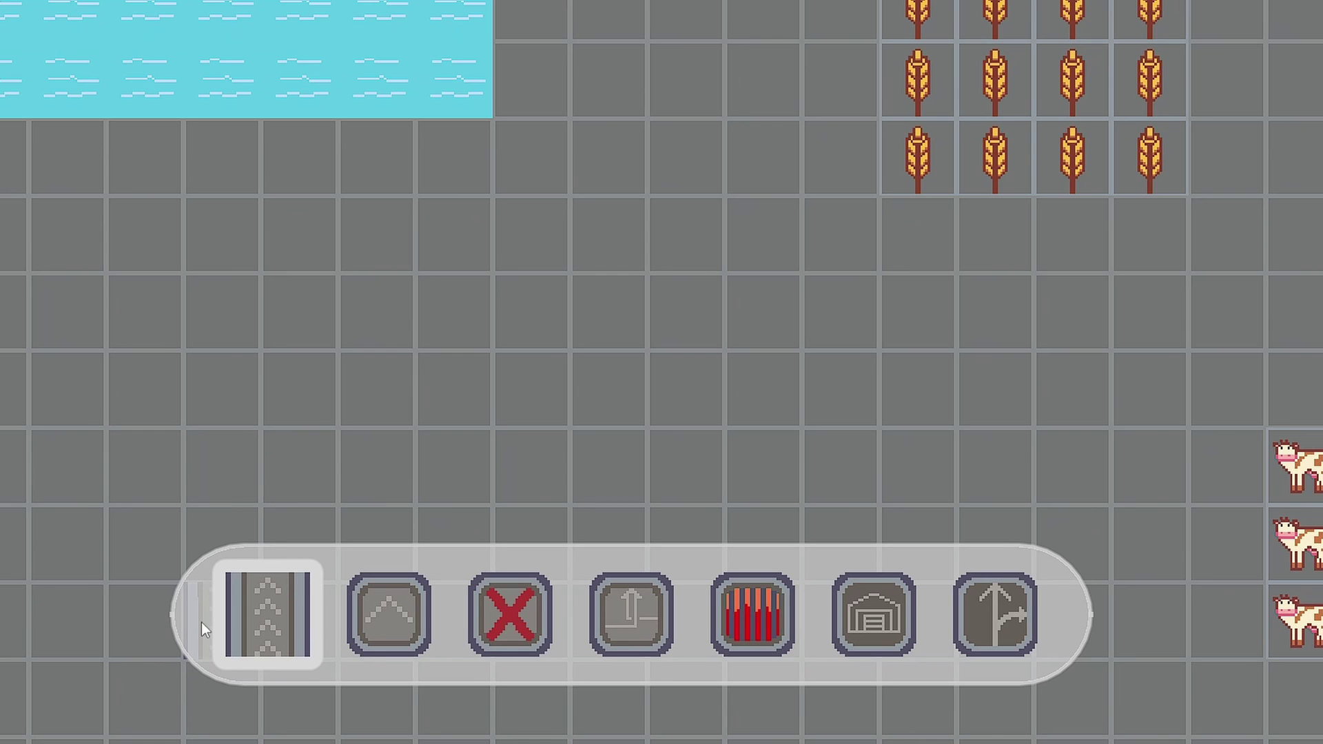
{"action": "key", "text": "d"}
{"action": "key", "text": "a"}
{"action": "left_click", "coordinate": [396, 632]}
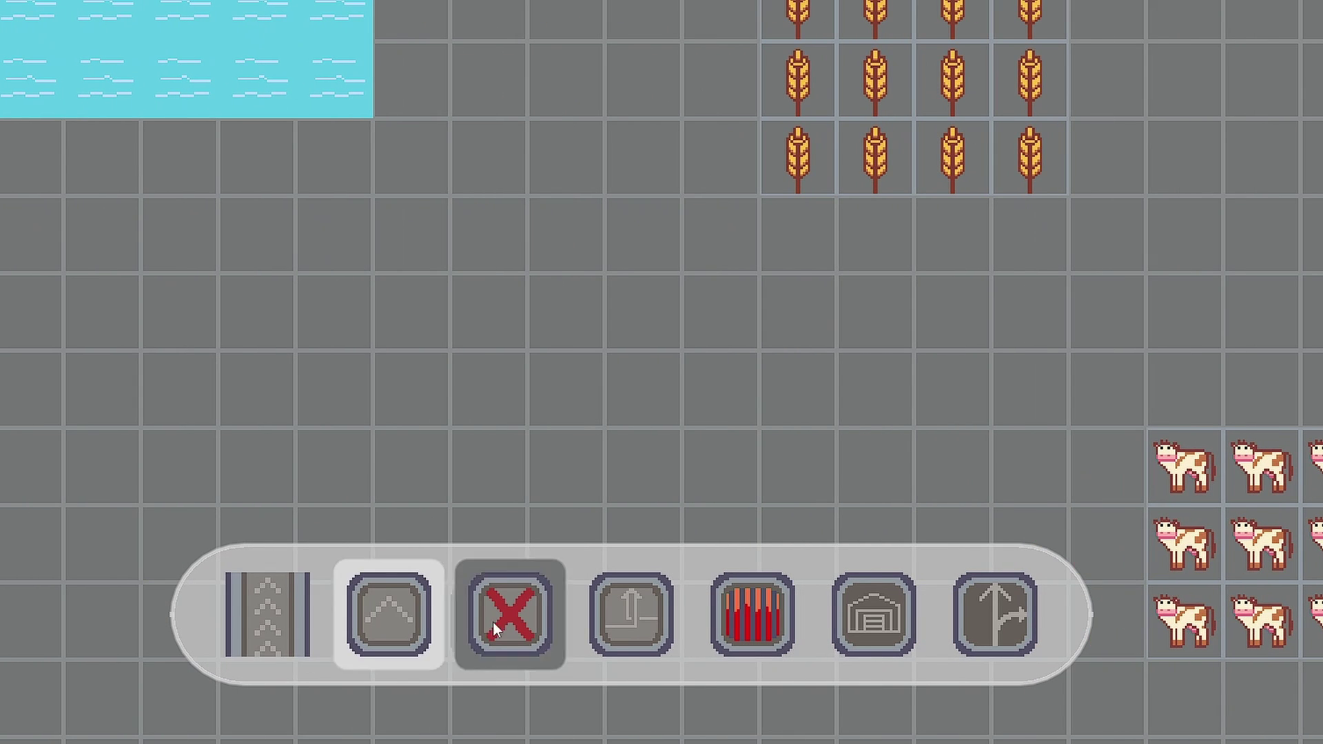
{"action": "key", "text": "s"}
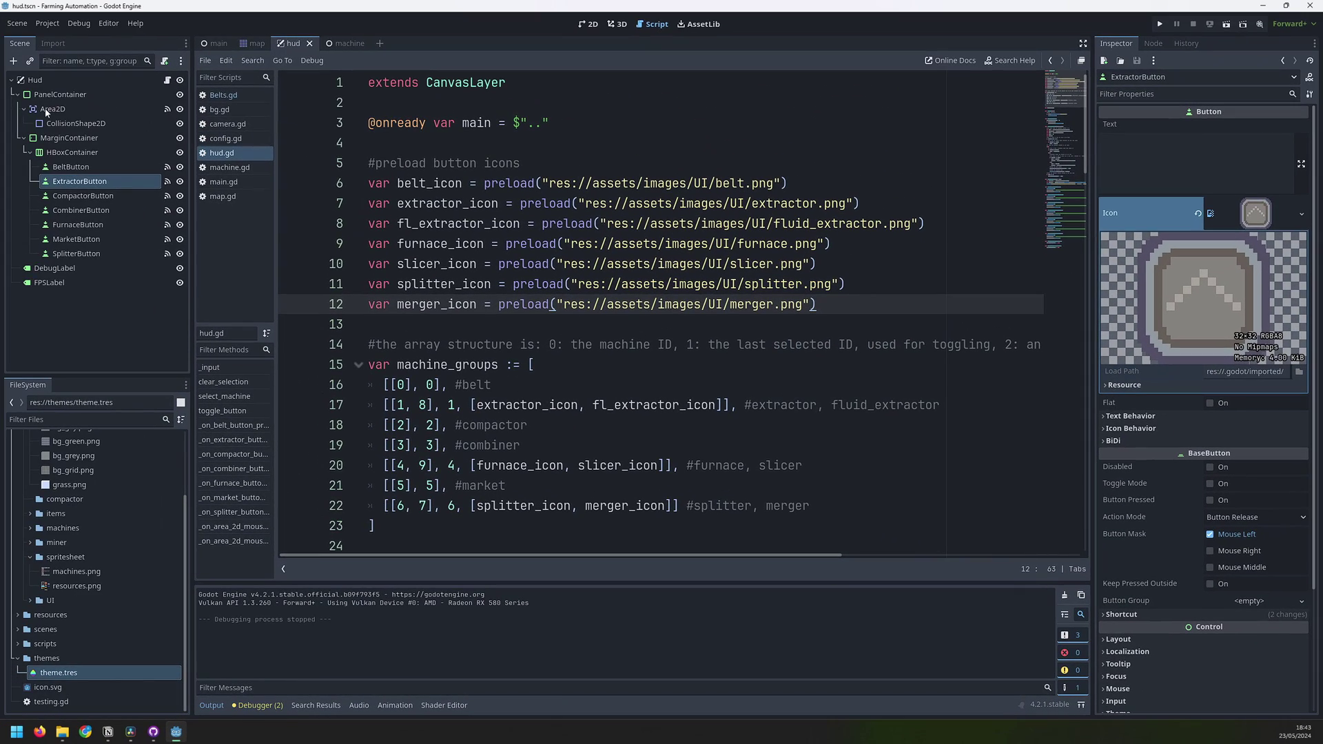
Step: Select the HUD's Area2D and view its collision area around the toolbar in the 2D editor
{"action": "left_click", "coordinate": [46, 109]}
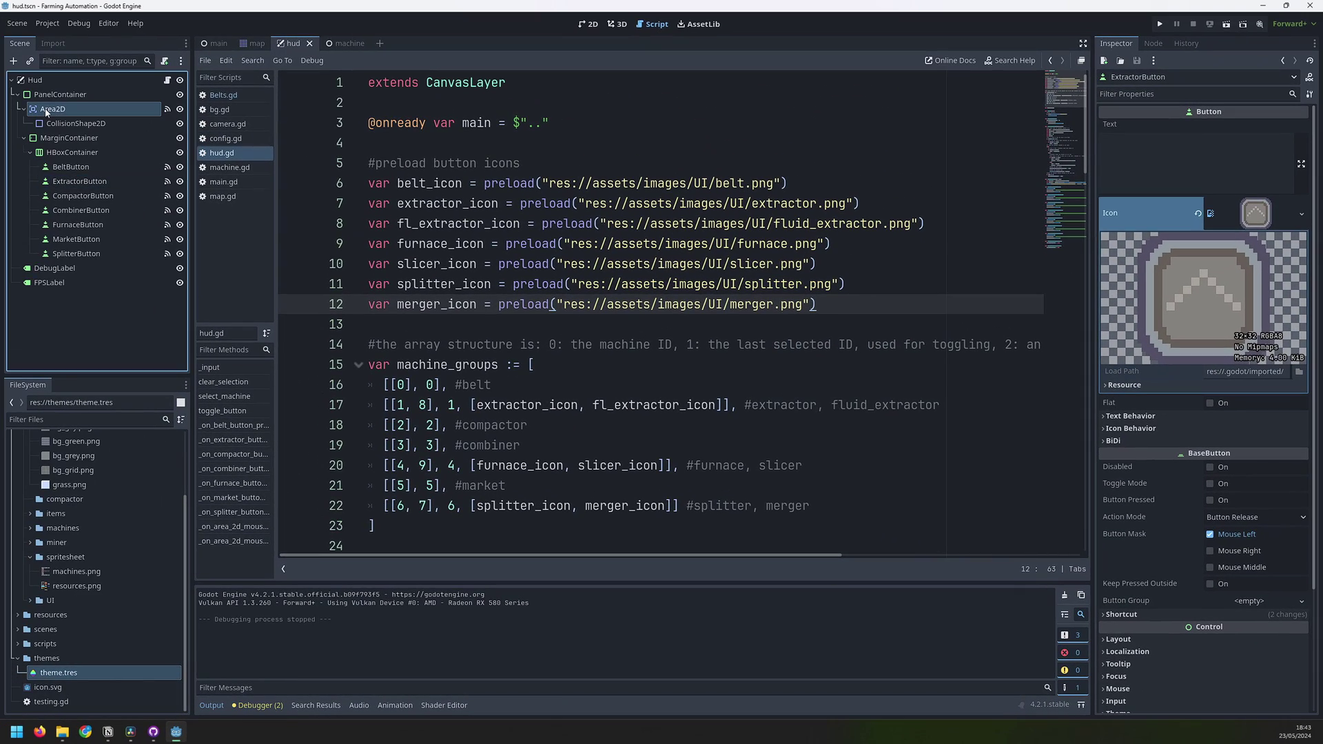
{"action": "left_click", "coordinate": [588, 23]}
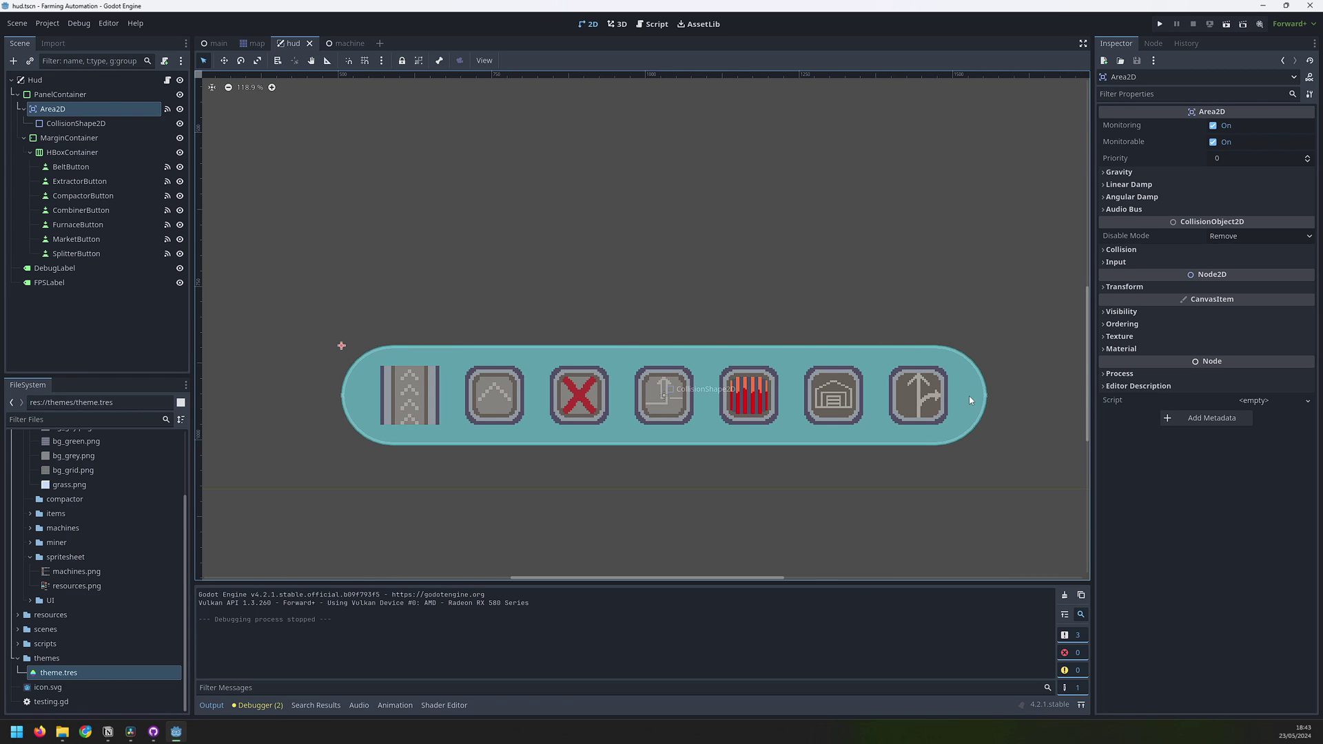
Step: Examine the Area2D mouse_entered and mouse_exited functions in hud.gd and the mouse_enabled values they assign
{"action": "left_click_drag", "start_coordinate": [609, 528], "coordinate": [366, 427]}
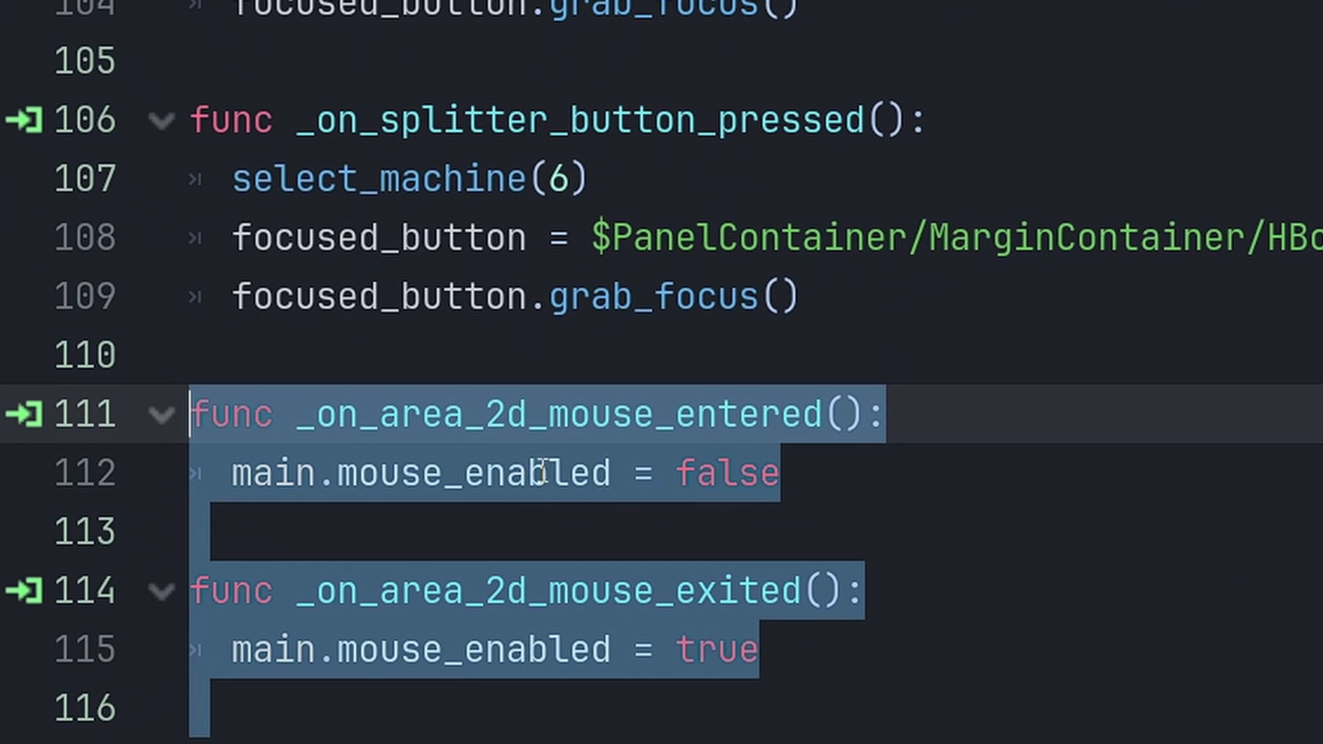
{"action": "left_click", "coordinate": [613, 414]}
{"action": "left_click_drag", "start_coordinate": [550, 415], "coordinate": [824, 413]}
{"action": "left_click_drag", "start_coordinate": [549, 590], "coordinate": [802, 591]}
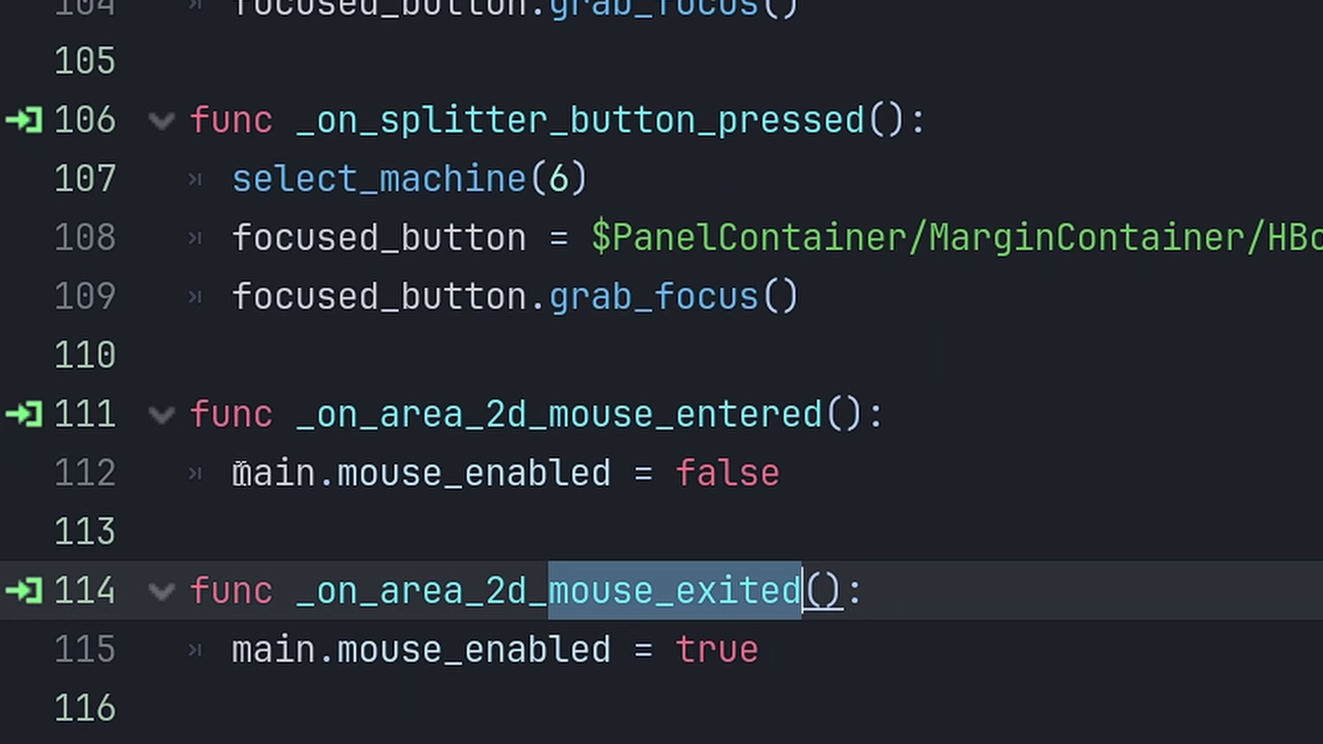
{"action": "left_click_drag", "start_coordinate": [234, 474], "coordinate": [620, 468]}
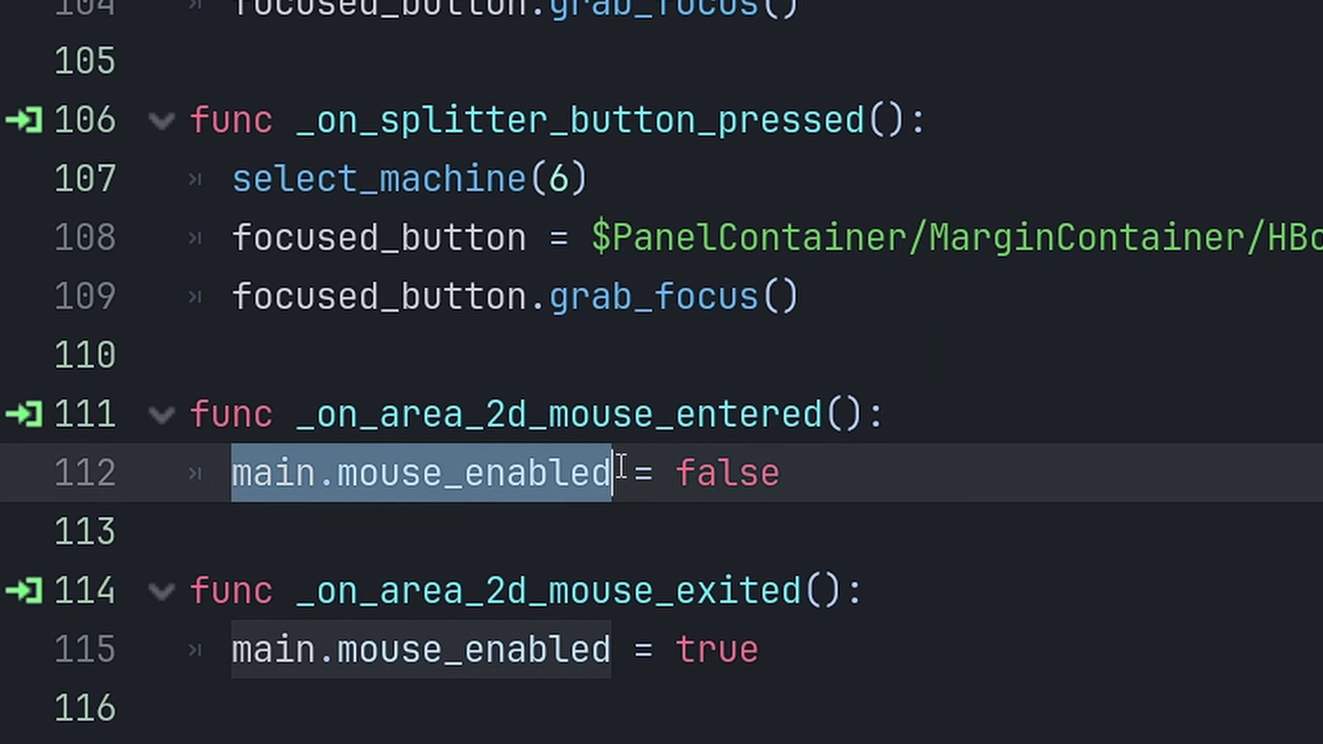
{"action": "left_click", "coordinate": [621, 468]}
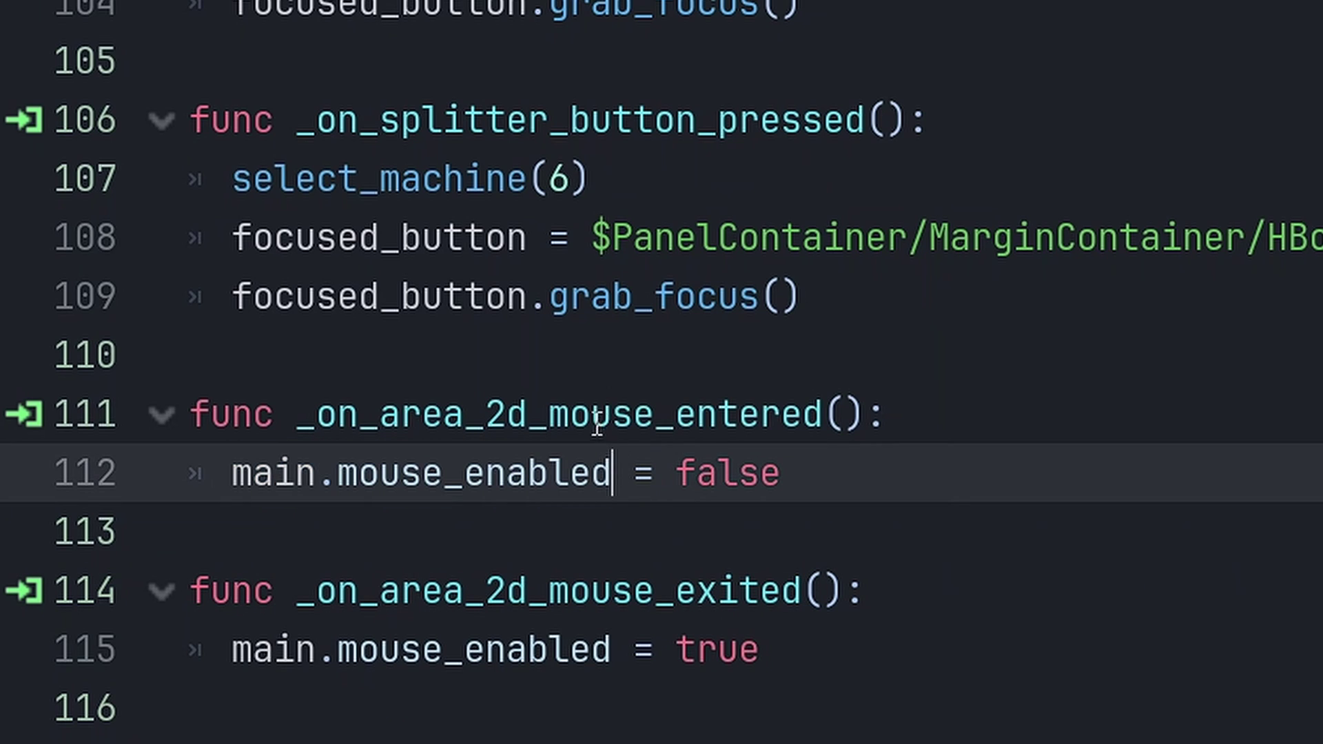
{"action": "left_click_drag", "start_coordinate": [781, 474], "coordinate": [487, 473]}
{"action": "left_click_drag", "start_coordinate": [792, 650], "coordinate": [486, 651]}
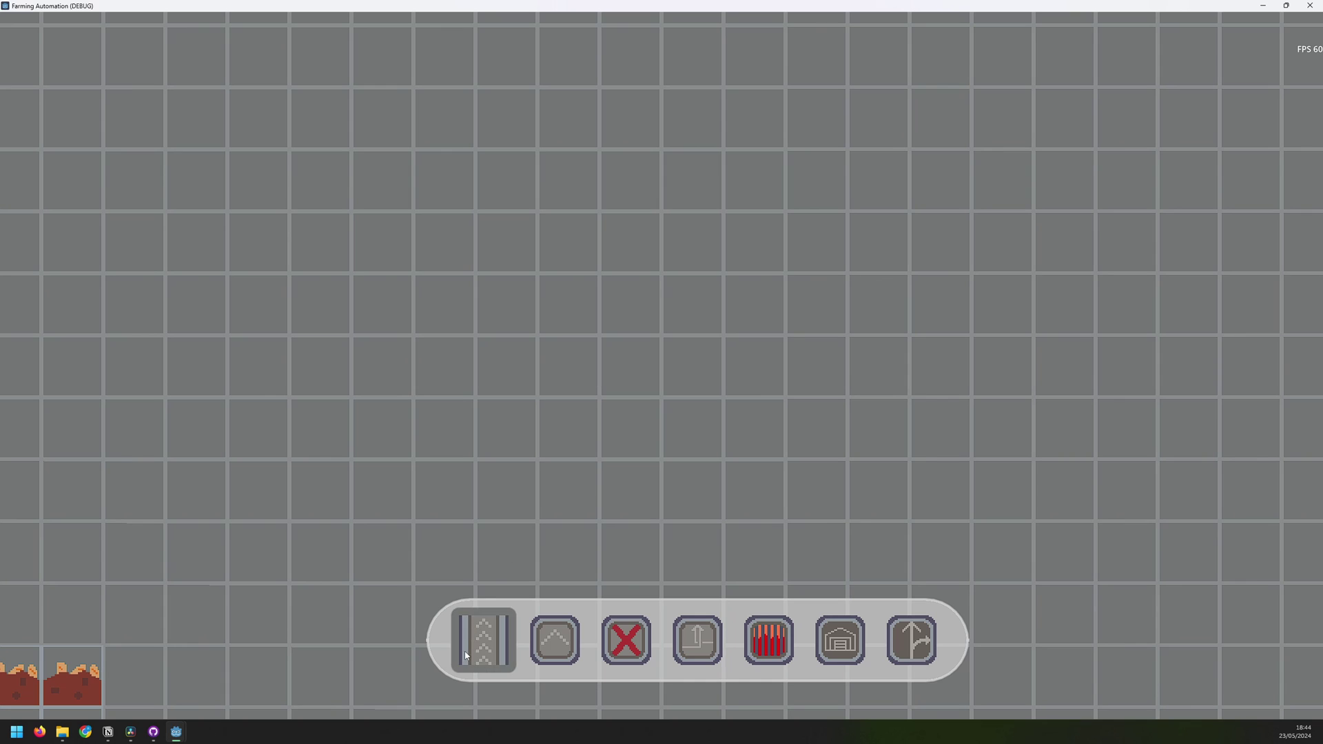
Step: Test laying conveyor belts across the machine toolbar in the running game while moving the camera
{"action": "left_click", "coordinate": [478, 654]}
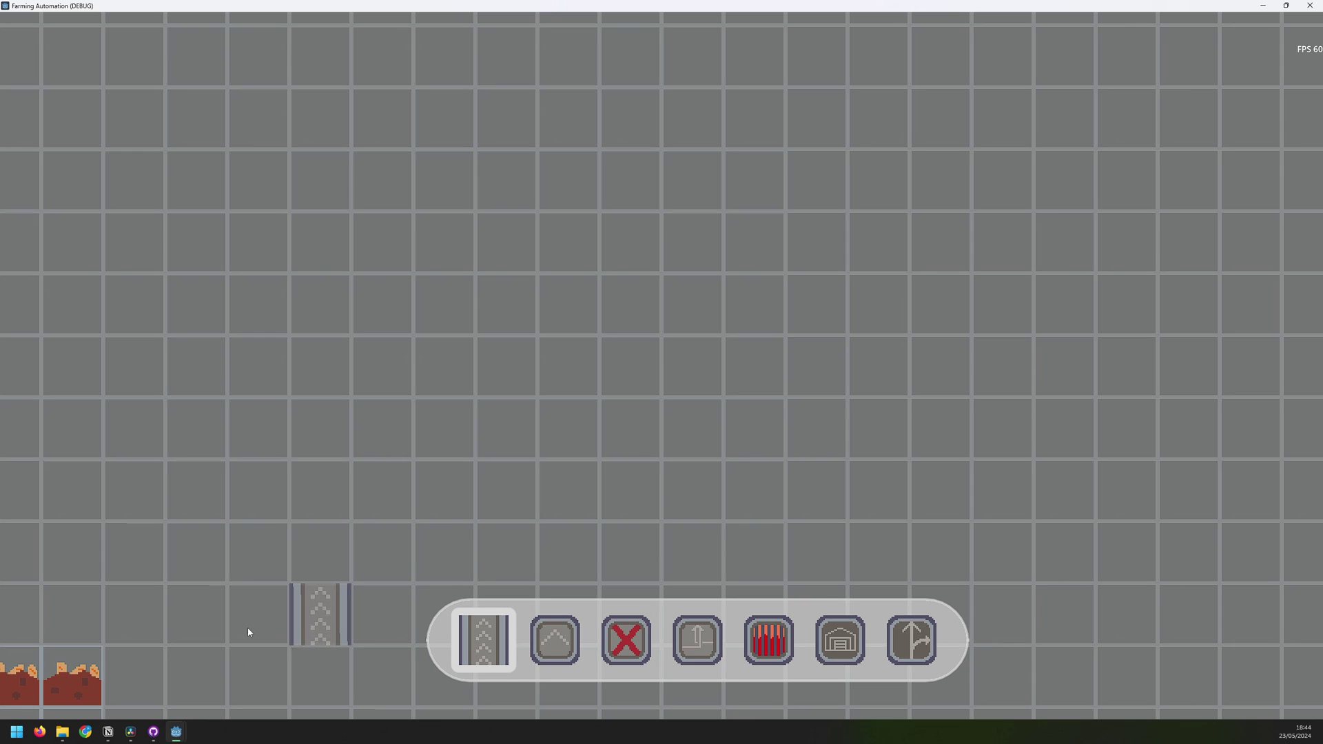
{"action": "left_click_drag", "start_coordinate": [200, 631], "coordinate": [438, 632]}
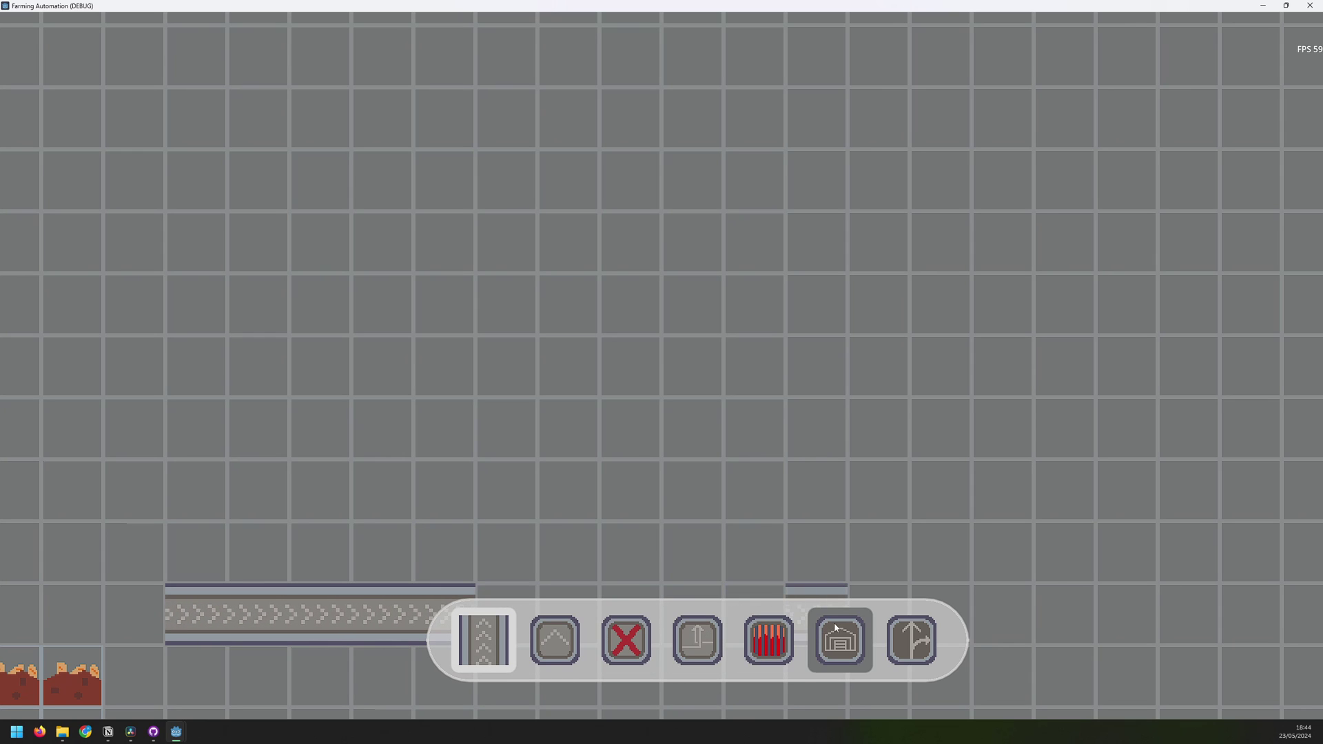
{"action": "mouse_move", "coordinate": [941, 624]}
{"action": "left_mouse_down"}
{"action": "mouse_move", "coordinate": [1147, 613]}
{"action": "mouse_move", "coordinate": [917, 613]}
{"action": "left_mouse_up"}
{"action": "key", "text": "s"}
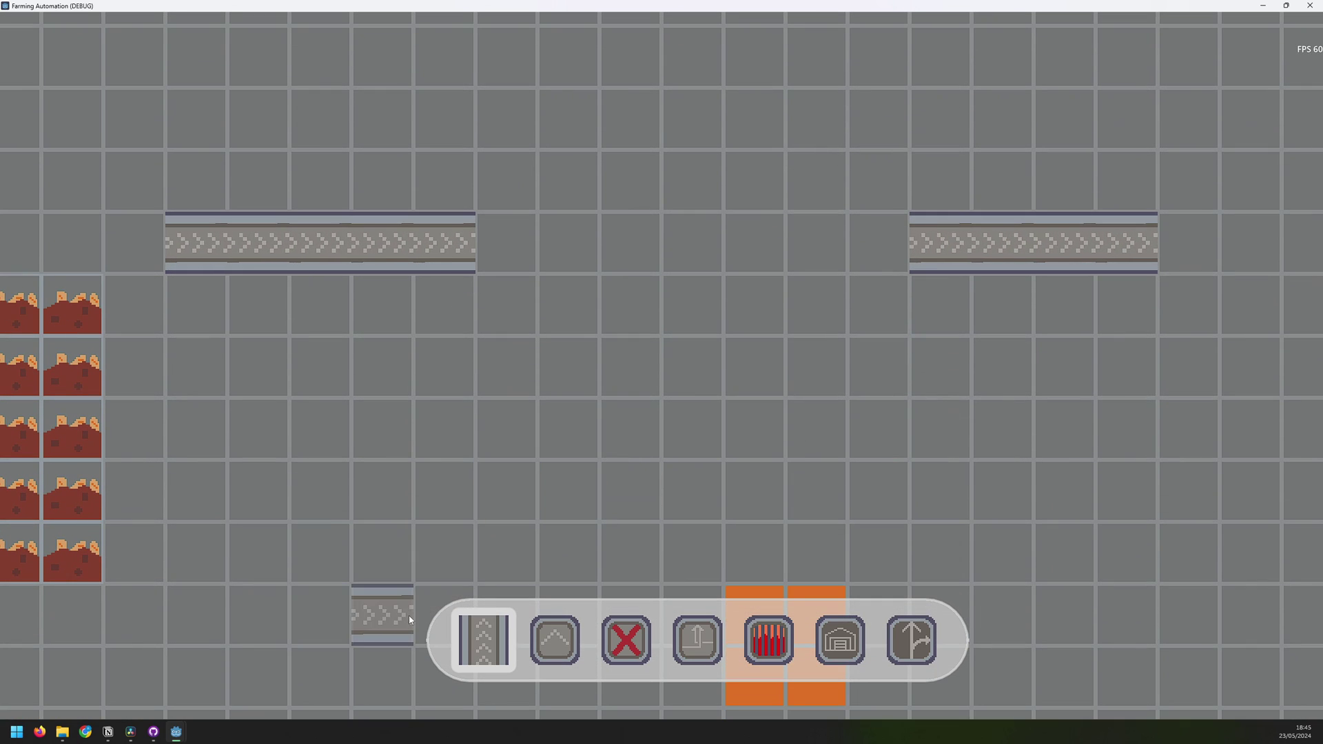
{"action": "key", "text": "w"}
Step: Switch to the UI concept design in Canva and examine the machine variants and indicator dots on the toolbar
{"action": "scroll", "coordinate": [555, 487], "scroll_direction": "up", "scroll_amount": 3}
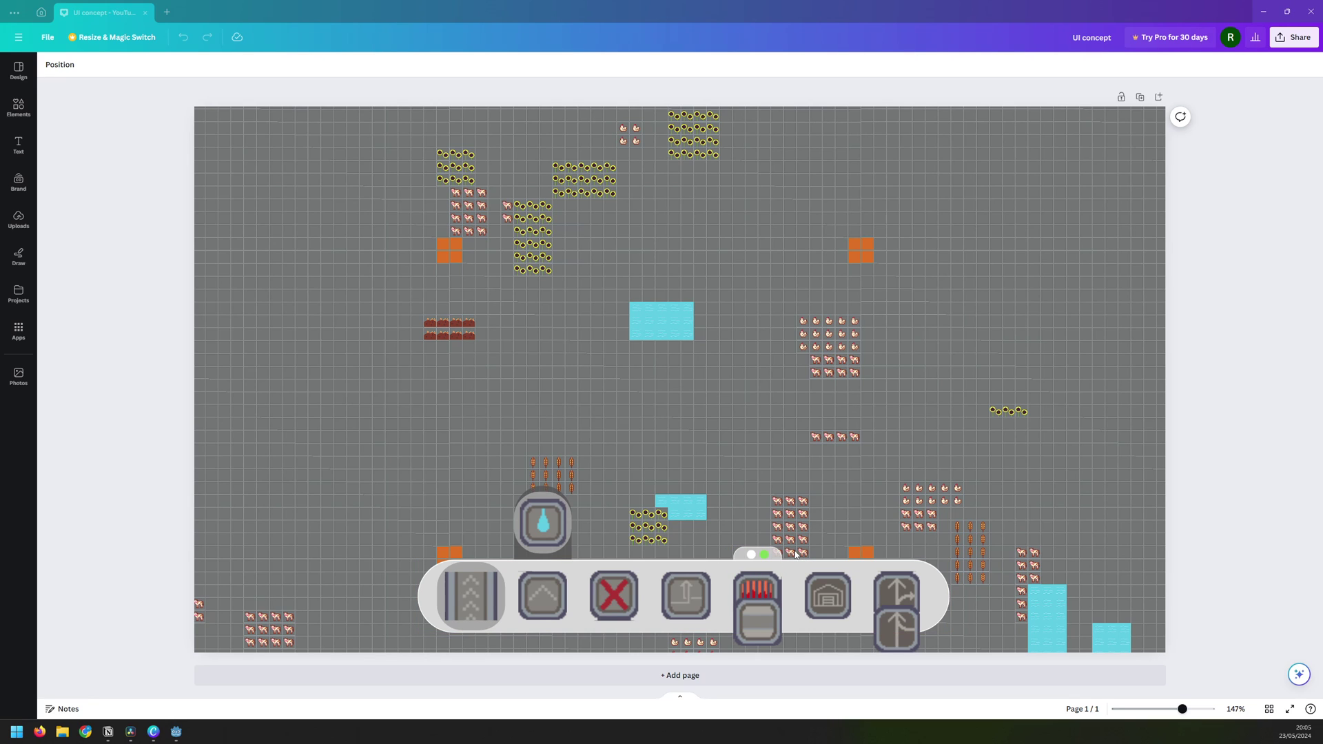
{"action": "scroll", "coordinate": [796, 554], "scroll_direction": "up", "scroll_amount": 10, "text": "ctrl"}
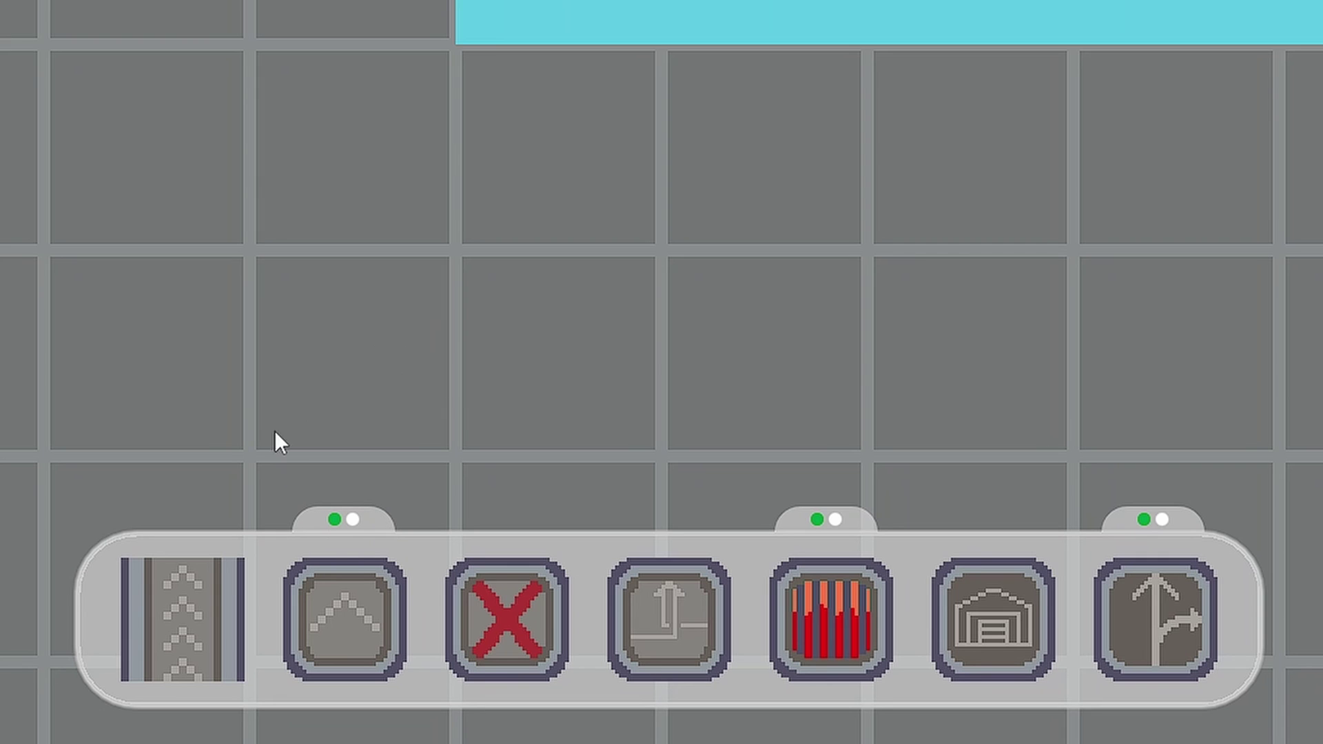
Step: In the running game, select the extractor, cycle it to its water-drop variant, and clear the selection
{"action": "left_click", "coordinate": [350, 623]}
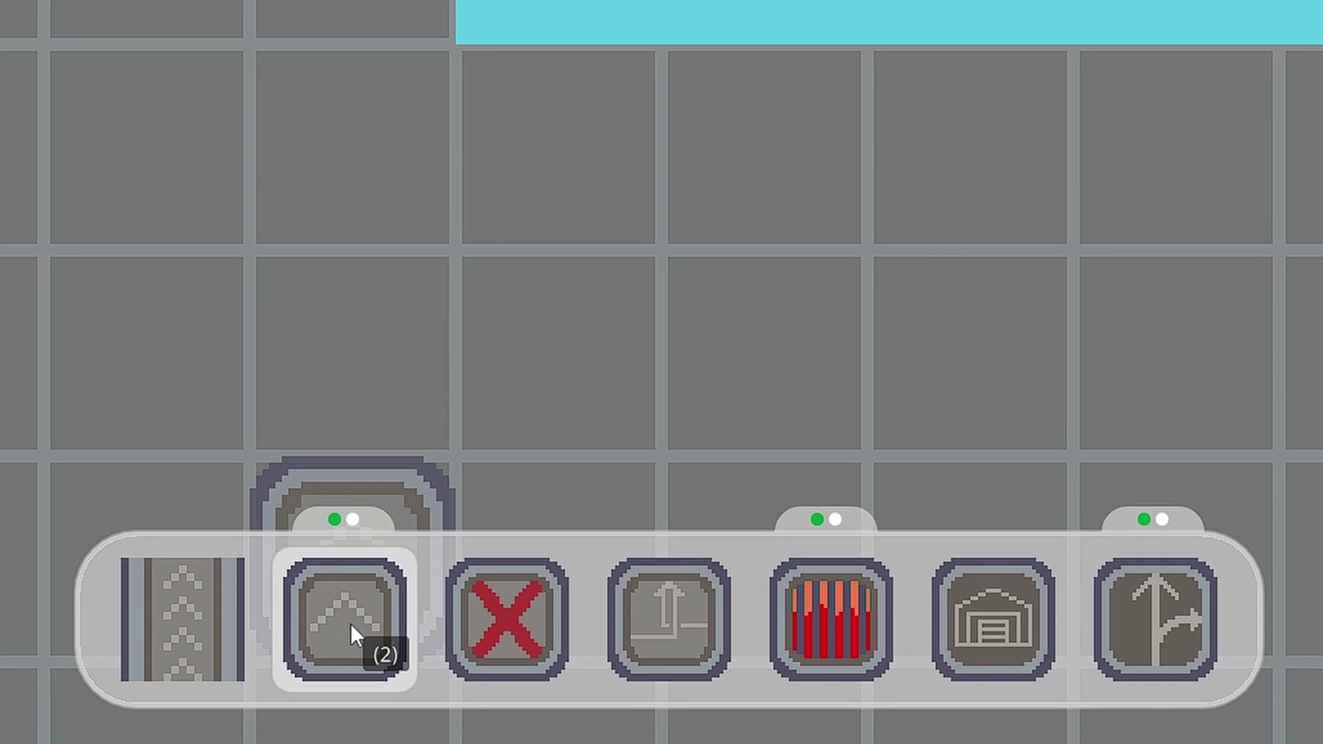
{"action": "left_click", "coordinate": [351, 630]}
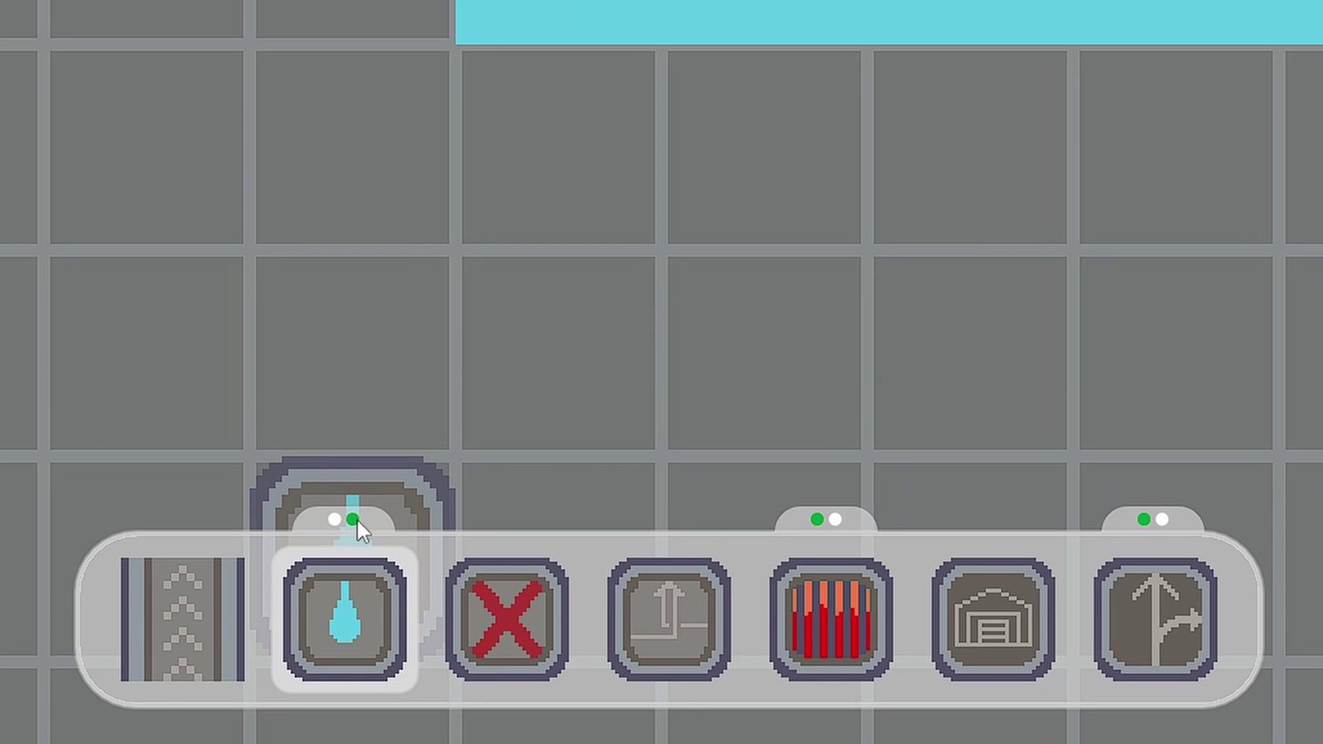
{"action": "right_click", "coordinate": [379, 401]}
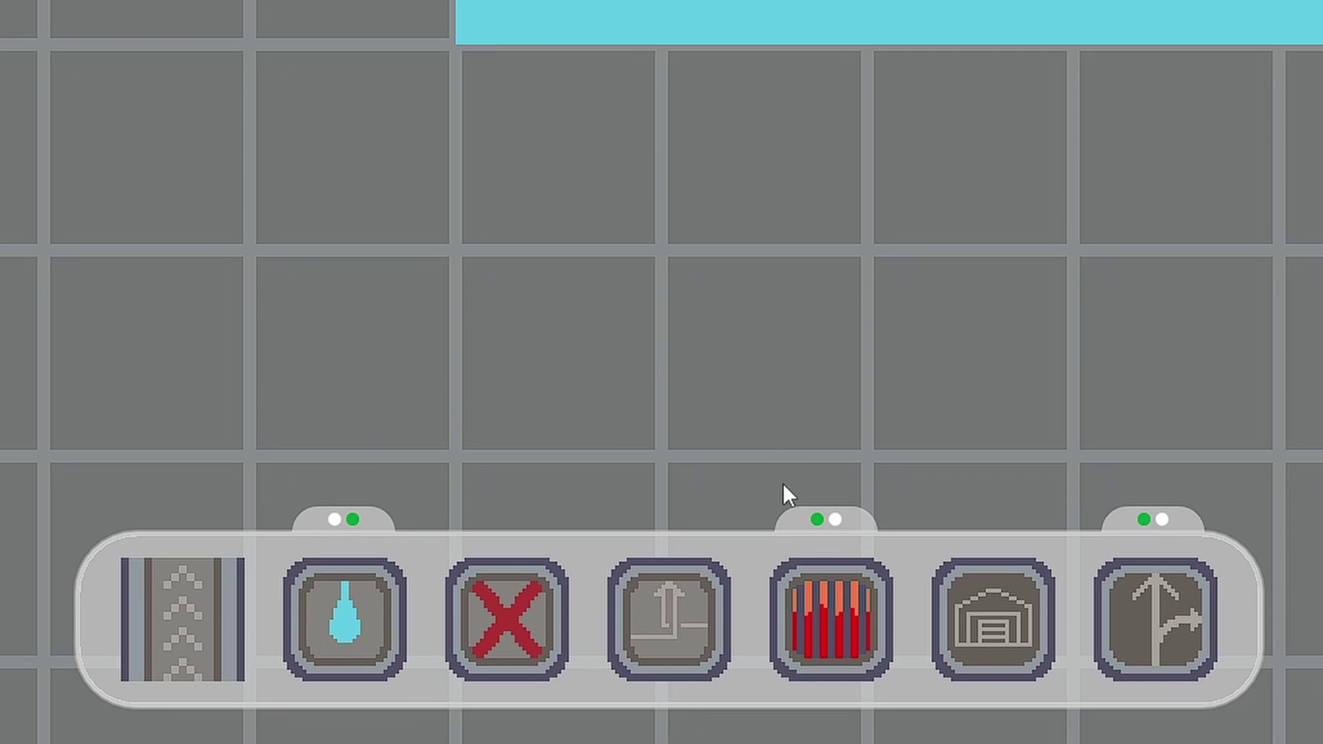
Step: Test cycling the furnace slot repeatedly between its two machine variants
{"action": "key", "text": "6"}
{"action": "key", "text": "5"}
{"action": "key", "text": "5"}
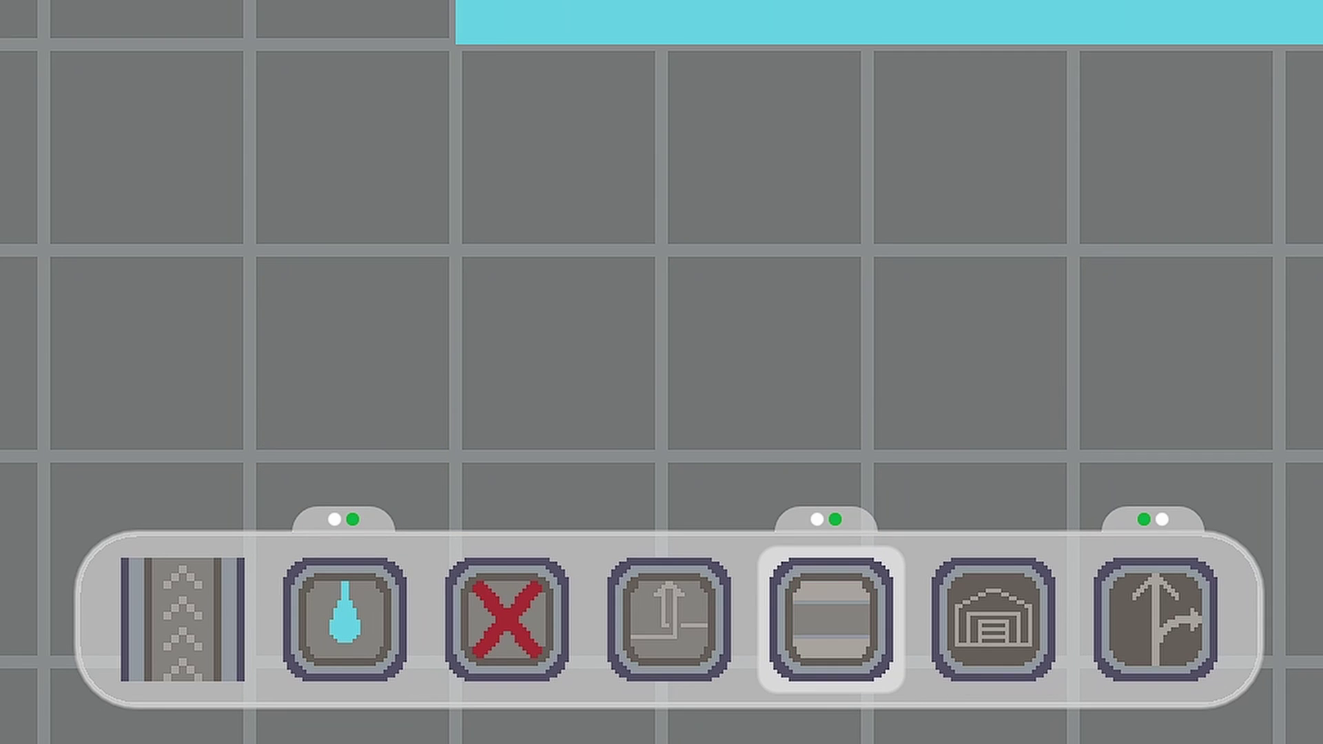
{"action": "key", "text": "5"}
{"action": "key", "text": "5"}
{"action": "key", "text": "5"}
{"action": "key", "text": "5"}
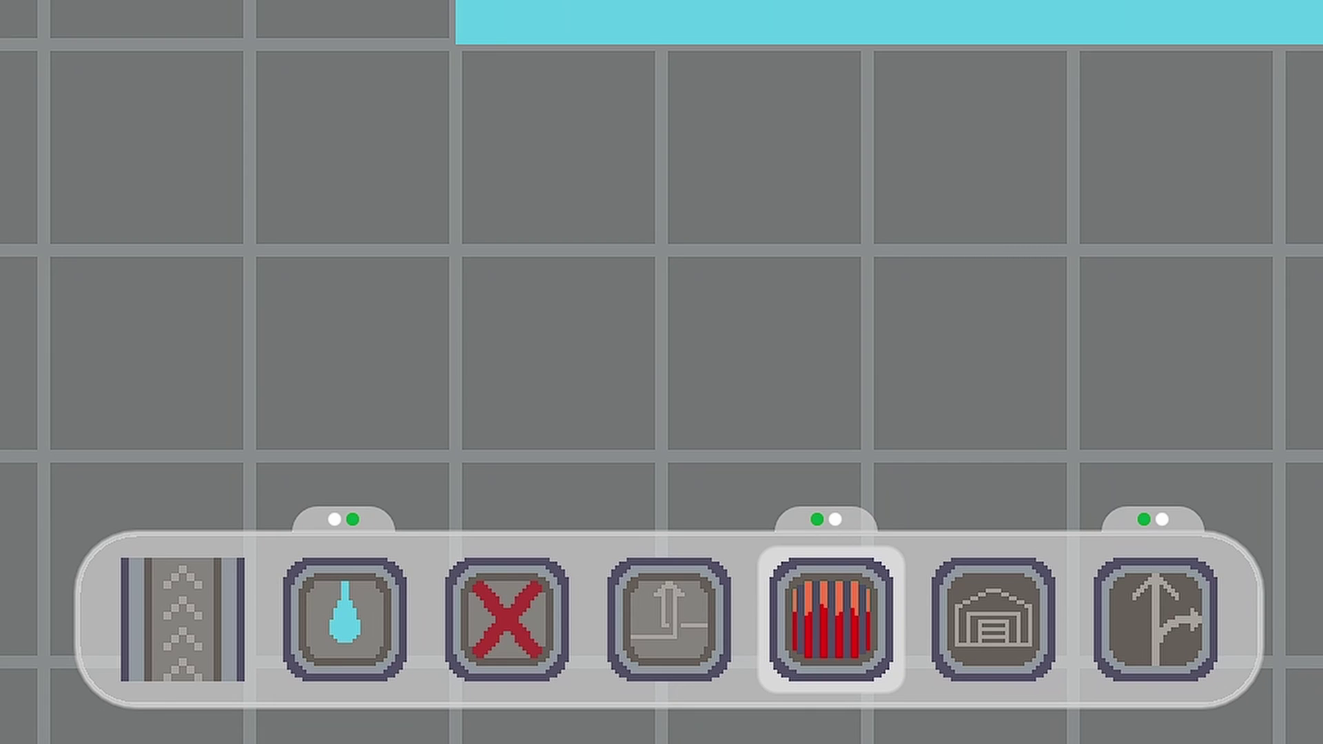
{"action": "key", "text": "5"}
{"action": "key", "text": "5"}
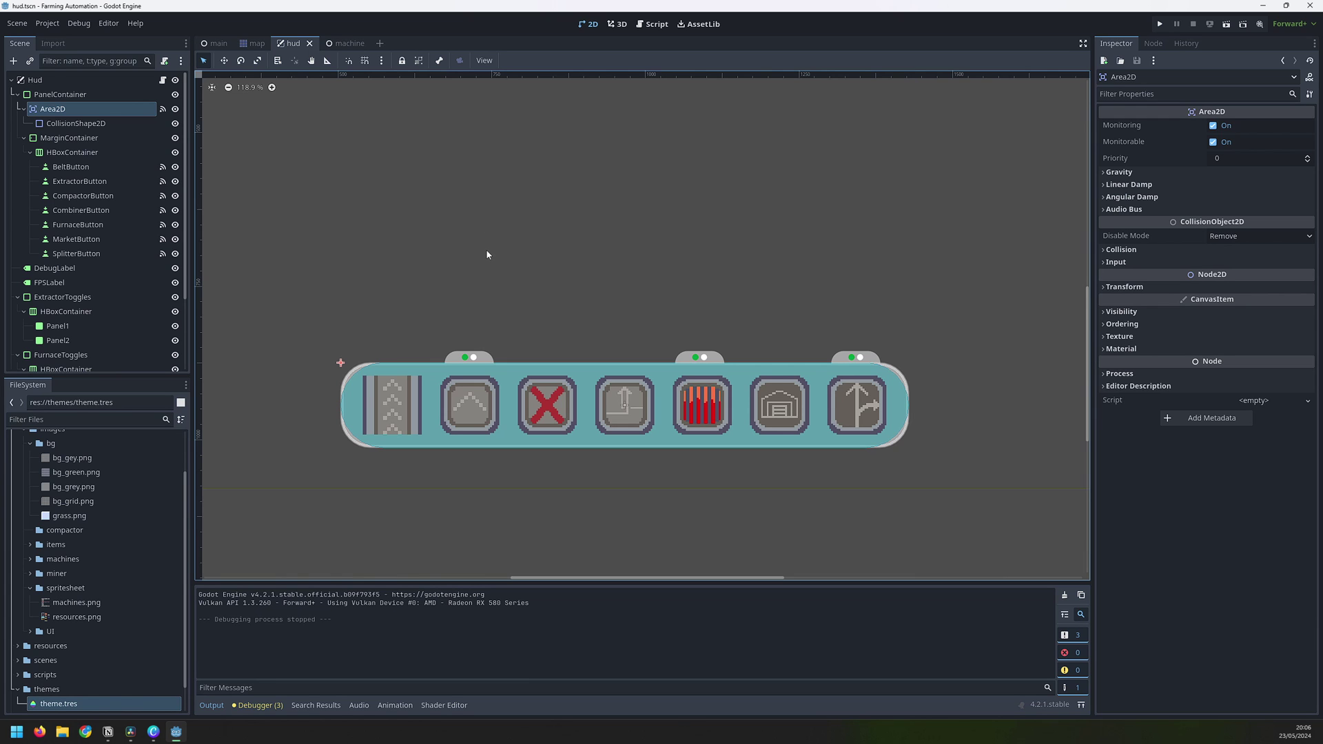
Step: In Godot's hud scene, collapse the MarginContainer branch and select the ExtractorToggles panel above the extractor button
{"action": "scroll", "coordinate": [481, 357], "scroll_direction": "up", "scroll_amount": 4}
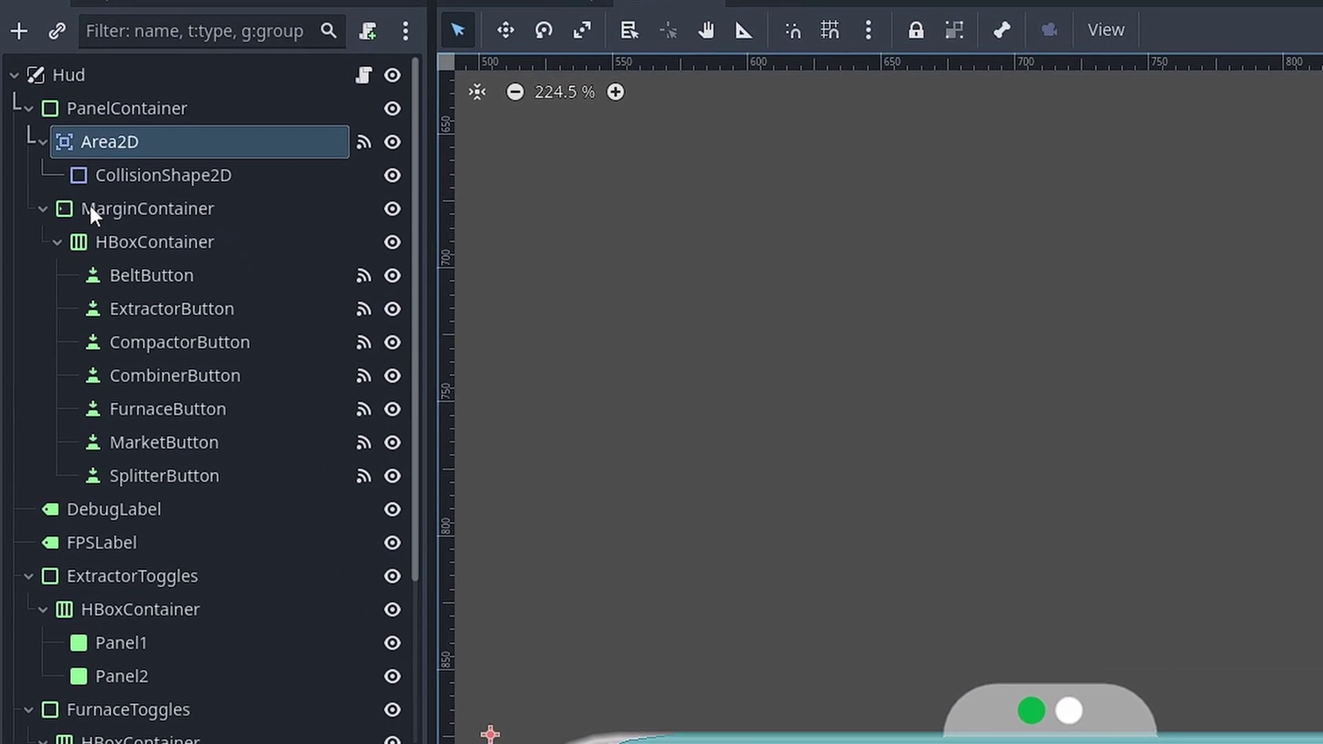
{"action": "left_click", "coordinate": [59, 169]}
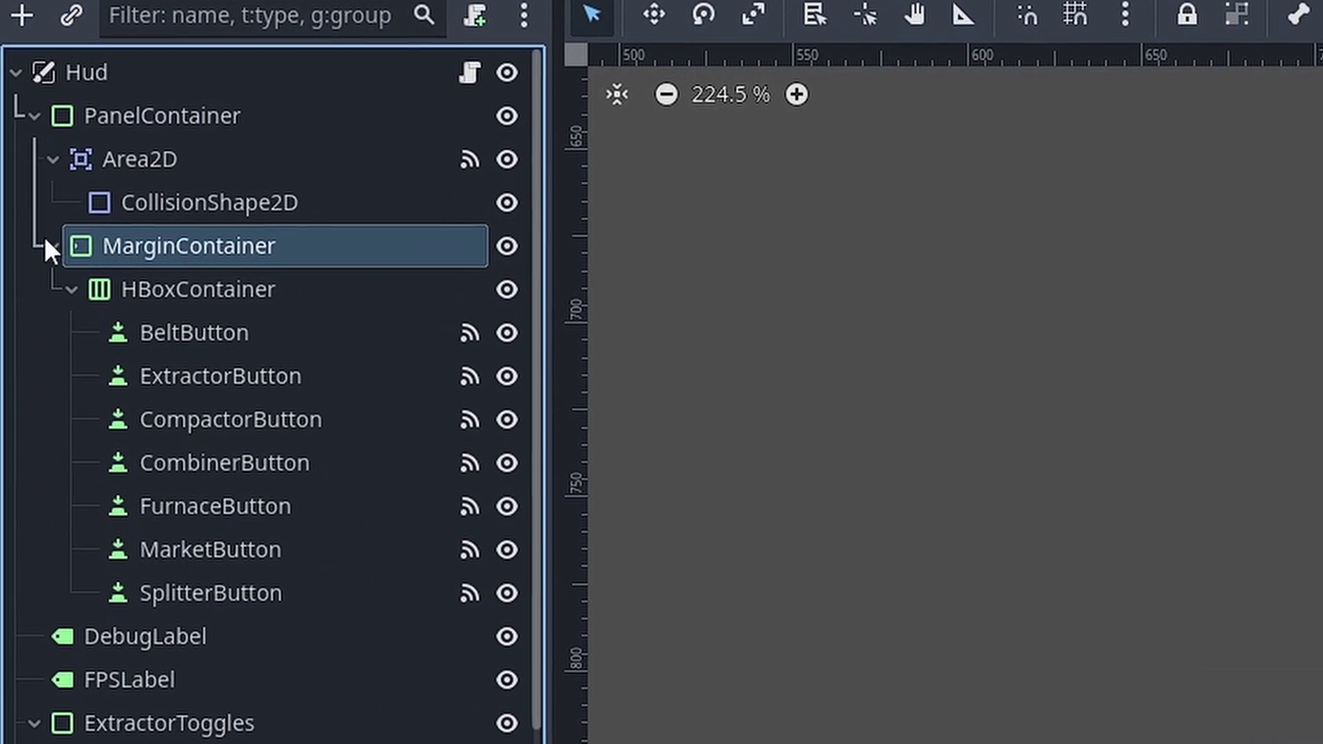
{"action": "left_click", "coordinate": [53, 250]}
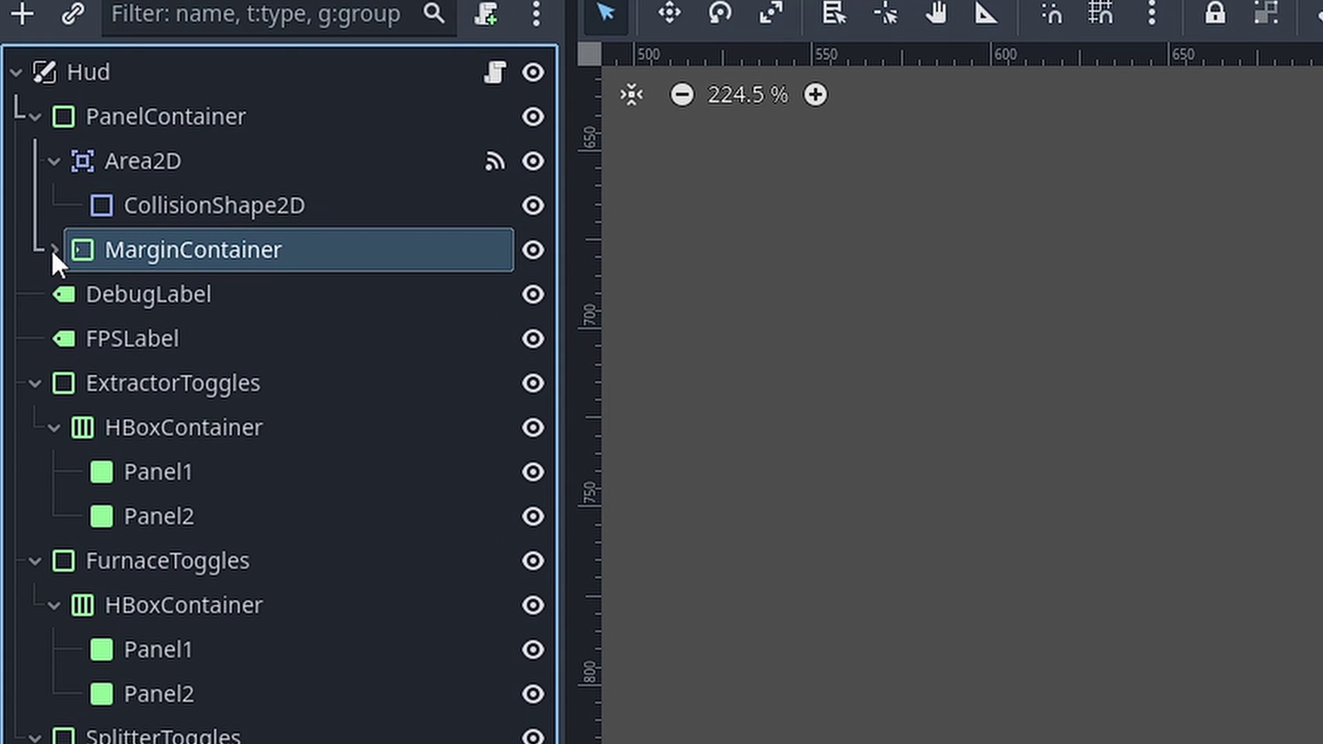
{"action": "left_click", "coordinate": [37, 115]}
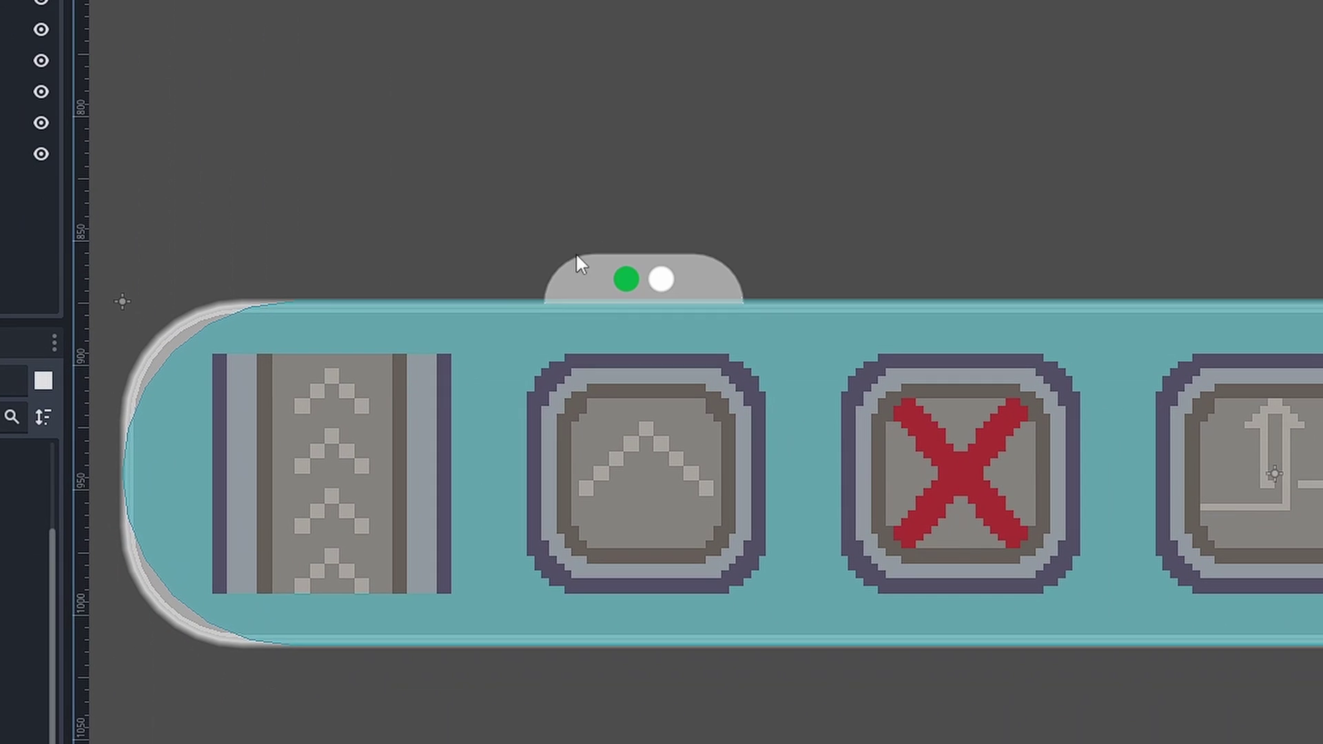
{"action": "left_click", "coordinate": [576, 257]}
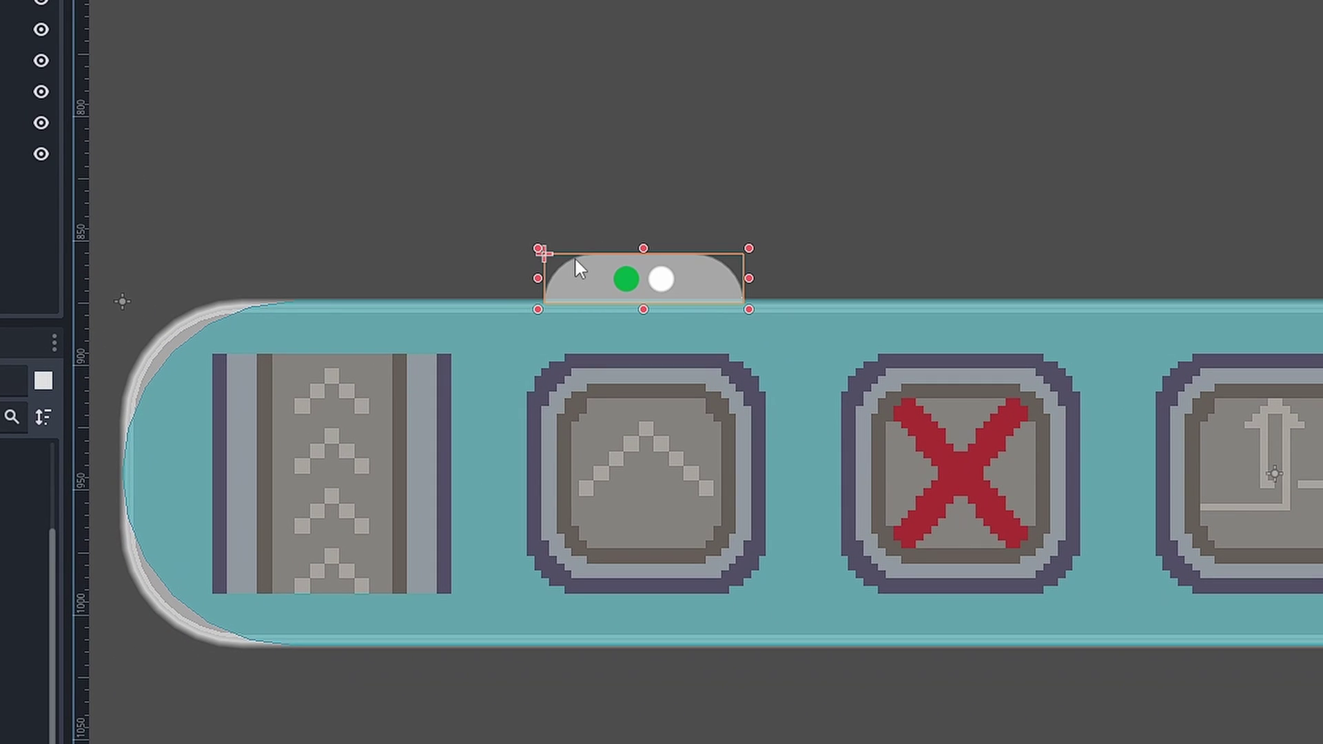
Step: Inspect the extractor, belt, compactor and combiner buttons by selecting each one in the 2D editor
{"action": "left_click", "coordinate": [590, 416]}
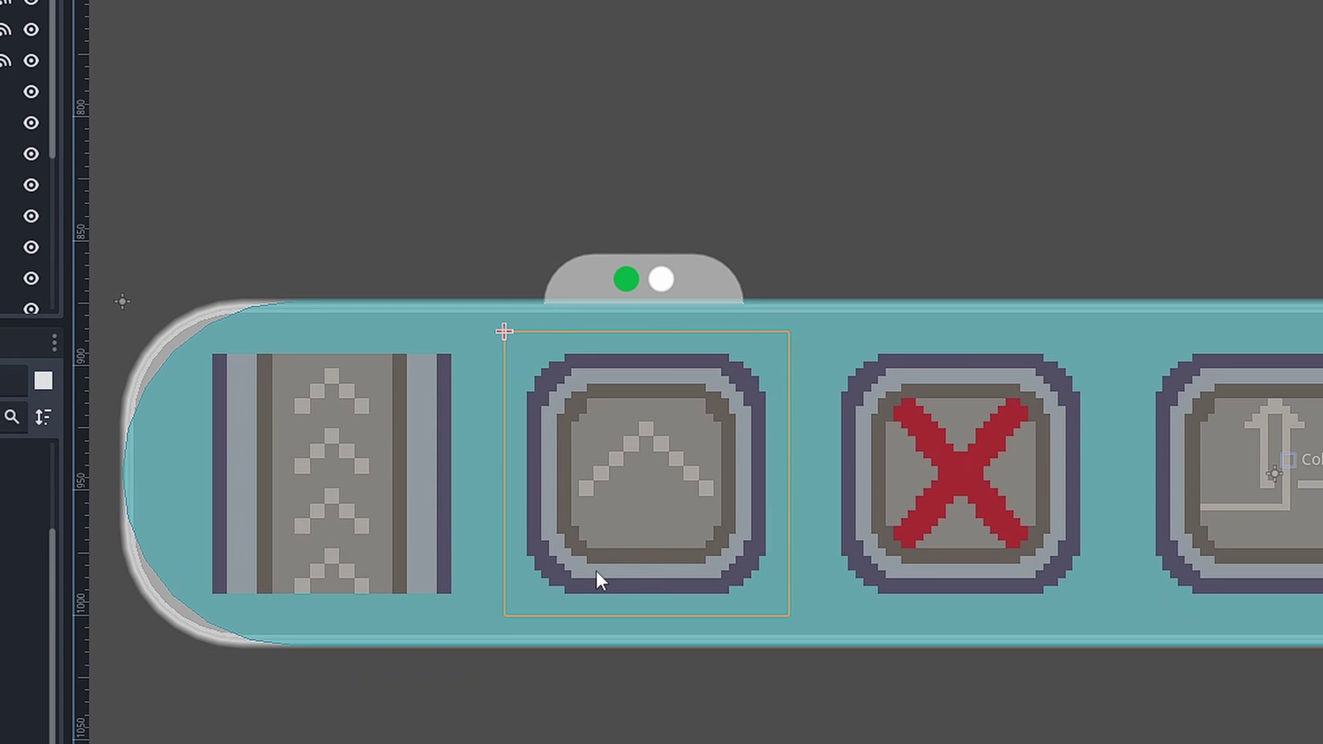
{"action": "left_click", "coordinate": [335, 467]}
{"action": "left_click", "coordinate": [949, 465]}
{"action": "left_click", "coordinate": [1233, 427]}
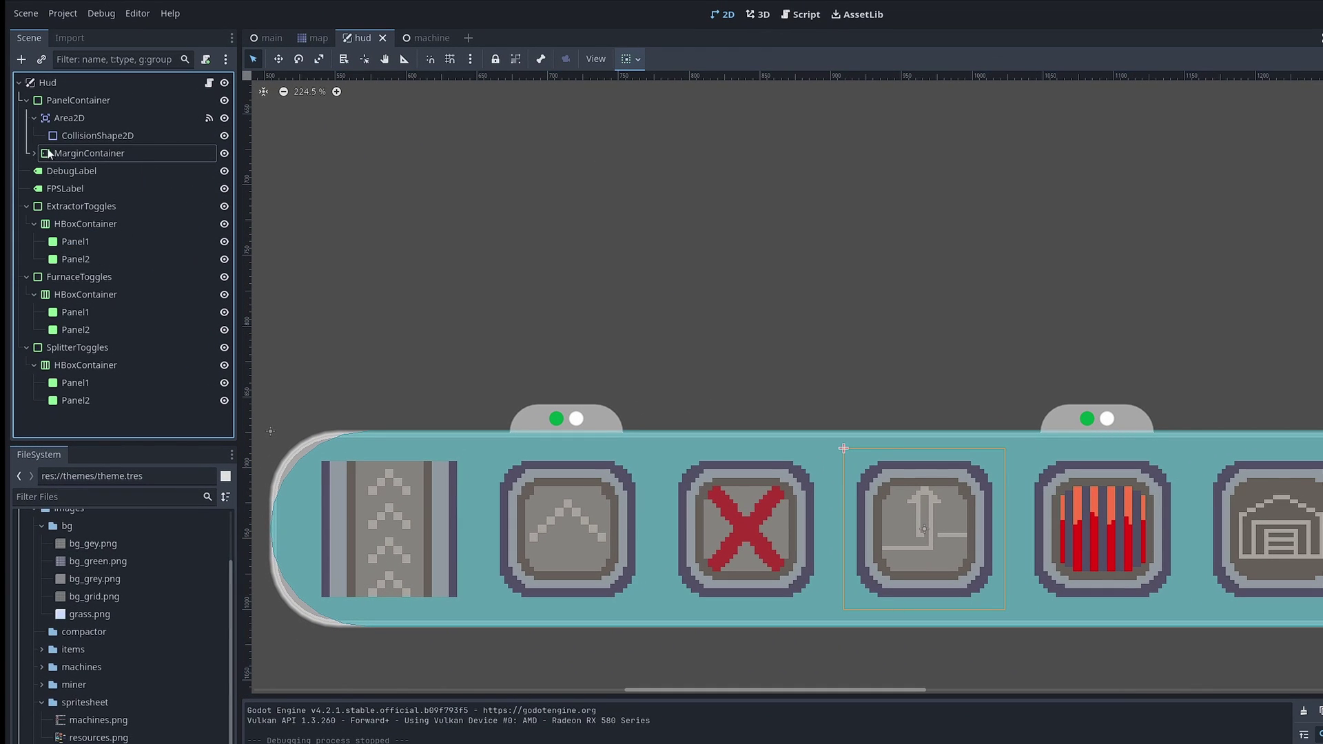
Step: Collapse the PanelContainer branch and inspect the ExtractorToggles, FurnaceToggles and SplitterToggles nodes in turn
{"action": "left_click", "coordinate": [25, 100]}
{"action": "scroll", "coordinate": [494, 437], "scroll_direction": "down", "scroll_amount": 2}
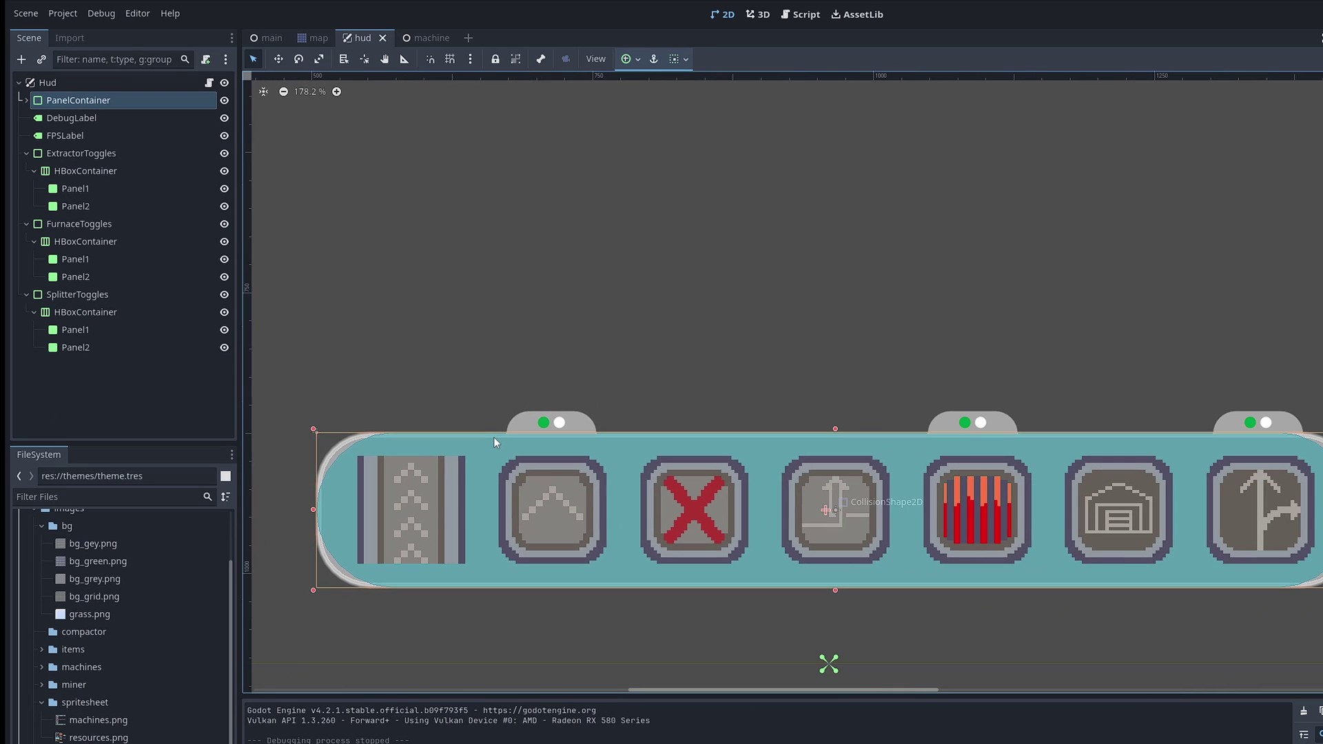
{"action": "middle_click_drag", "start_coordinate": [653, 307], "coordinate": [620, 337]}
{"action": "left_click", "coordinate": [61, 153]}
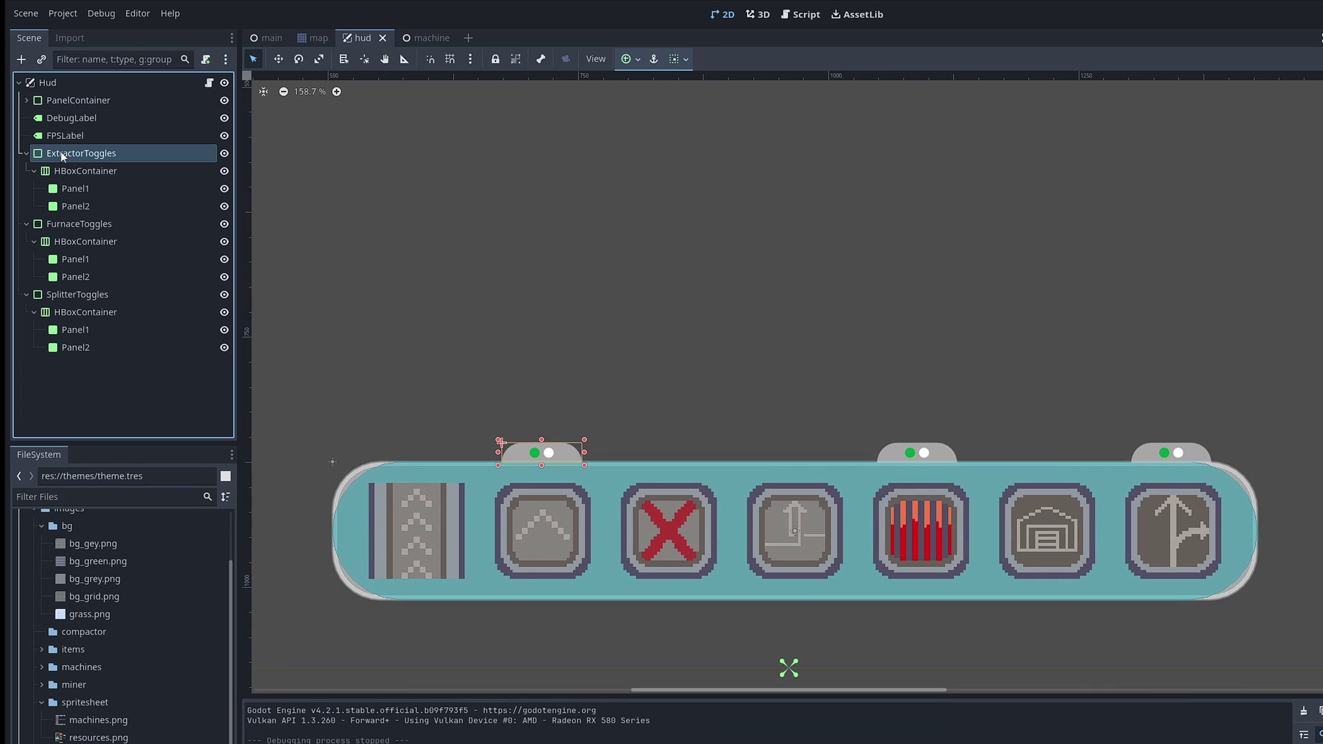
{"action": "left_click", "coordinate": [66, 223]}
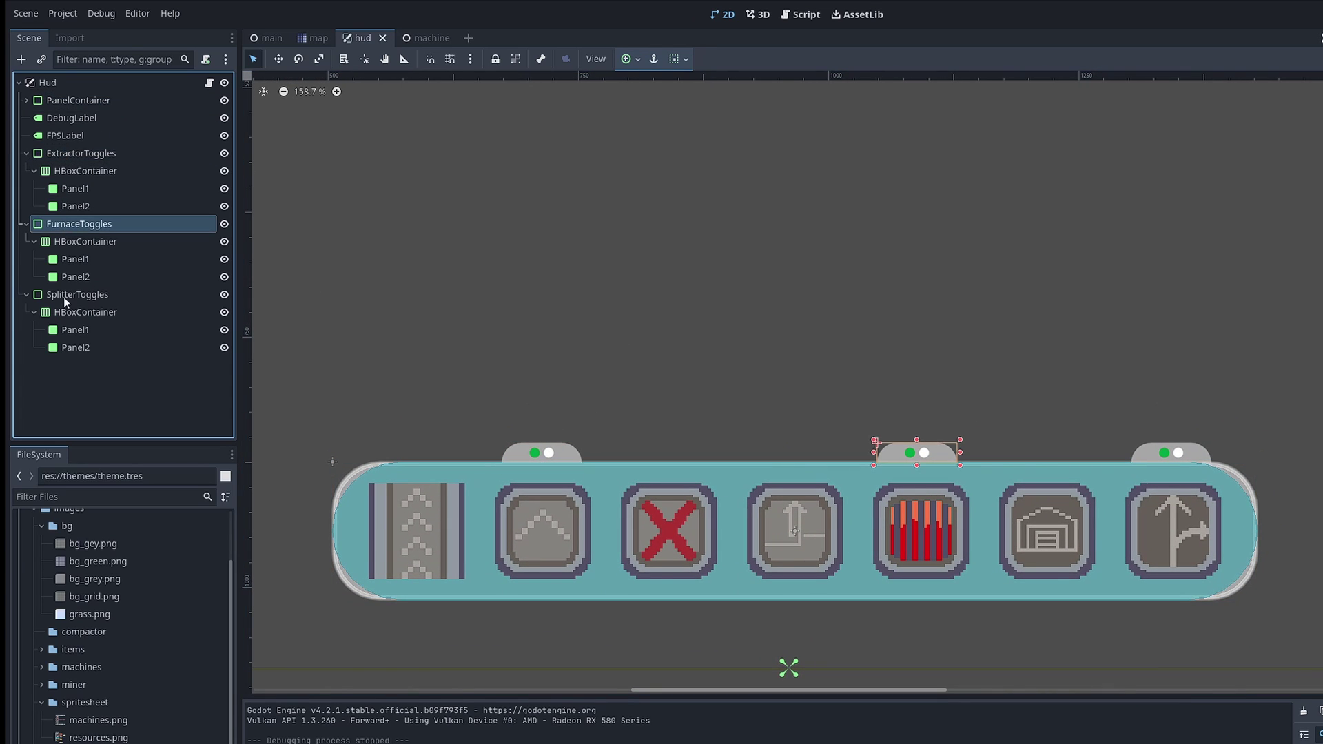
{"action": "left_click", "coordinate": [63, 297]}
Step: Nudge the ExtractorToggles panel slightly above the extractor button and deselect it
{"action": "scroll", "coordinate": [515, 444], "scroll_direction": "up", "scroll_amount": 3}
{"action": "left_click", "coordinate": [514, 453]}
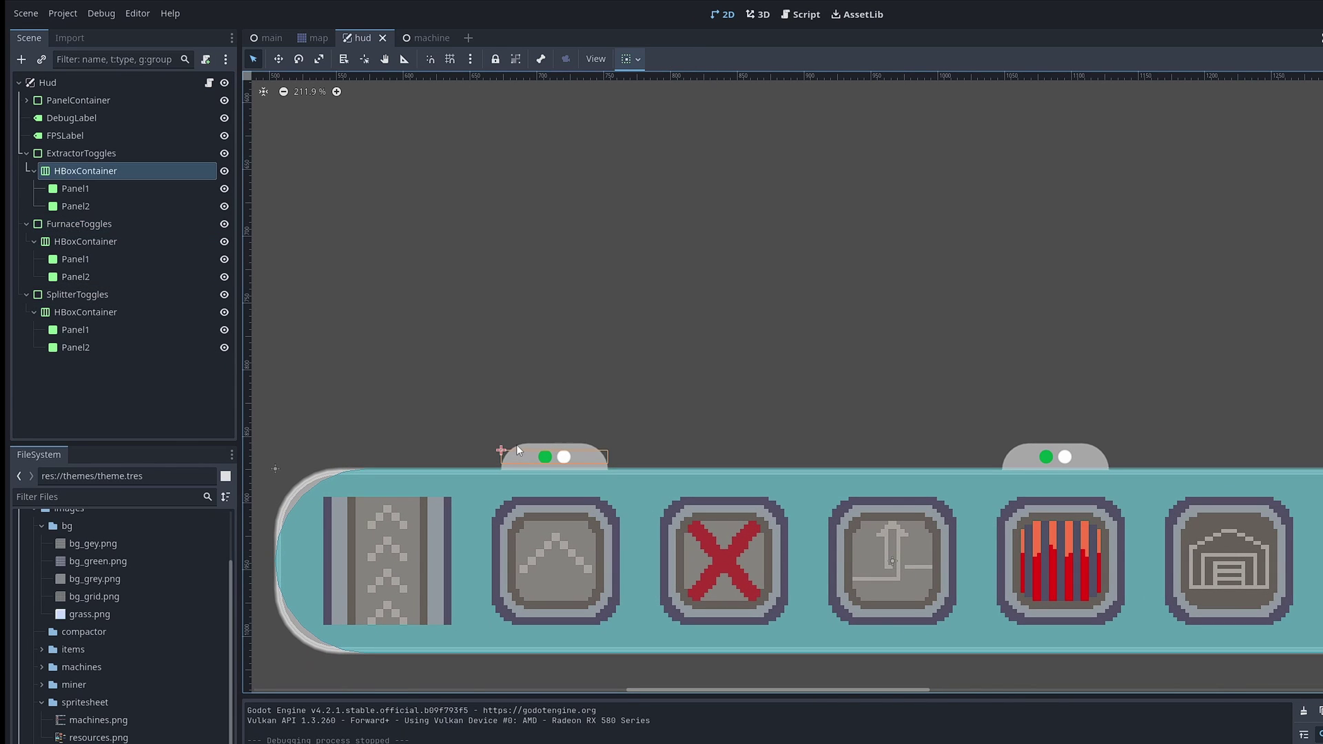
{"action": "mouse_move", "coordinate": [517, 451]}
{"action": "left_mouse_down"}
{"action": "mouse_move", "coordinate": [515, 340]}
{"action": "mouse_move", "coordinate": [515, 456]}
{"action": "left_mouse_up"}
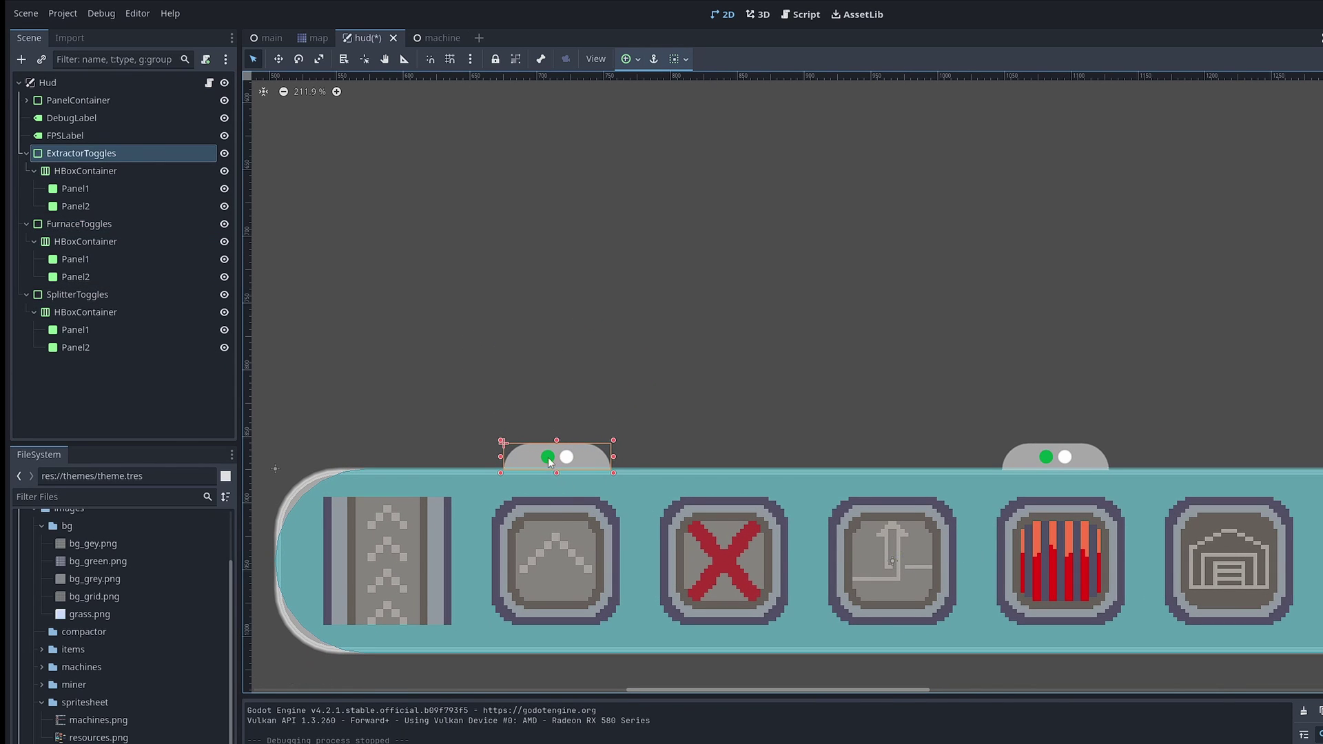
{"action": "left_click", "coordinate": [679, 371]}
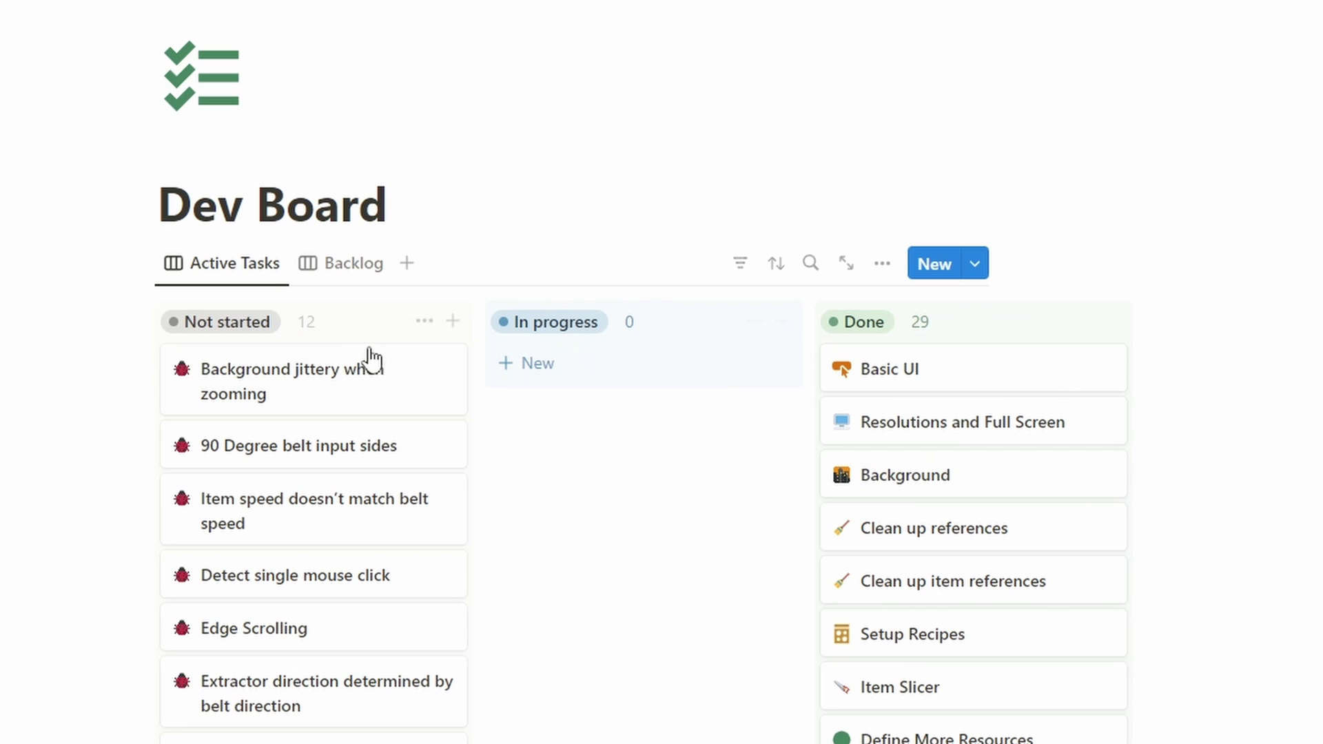
Step: On the Dev Board, review the Background and Basic UI tasks, highlighting the concept, hover effect and shortcut checklist items
{"action": "left_click", "coordinate": [904, 483]}
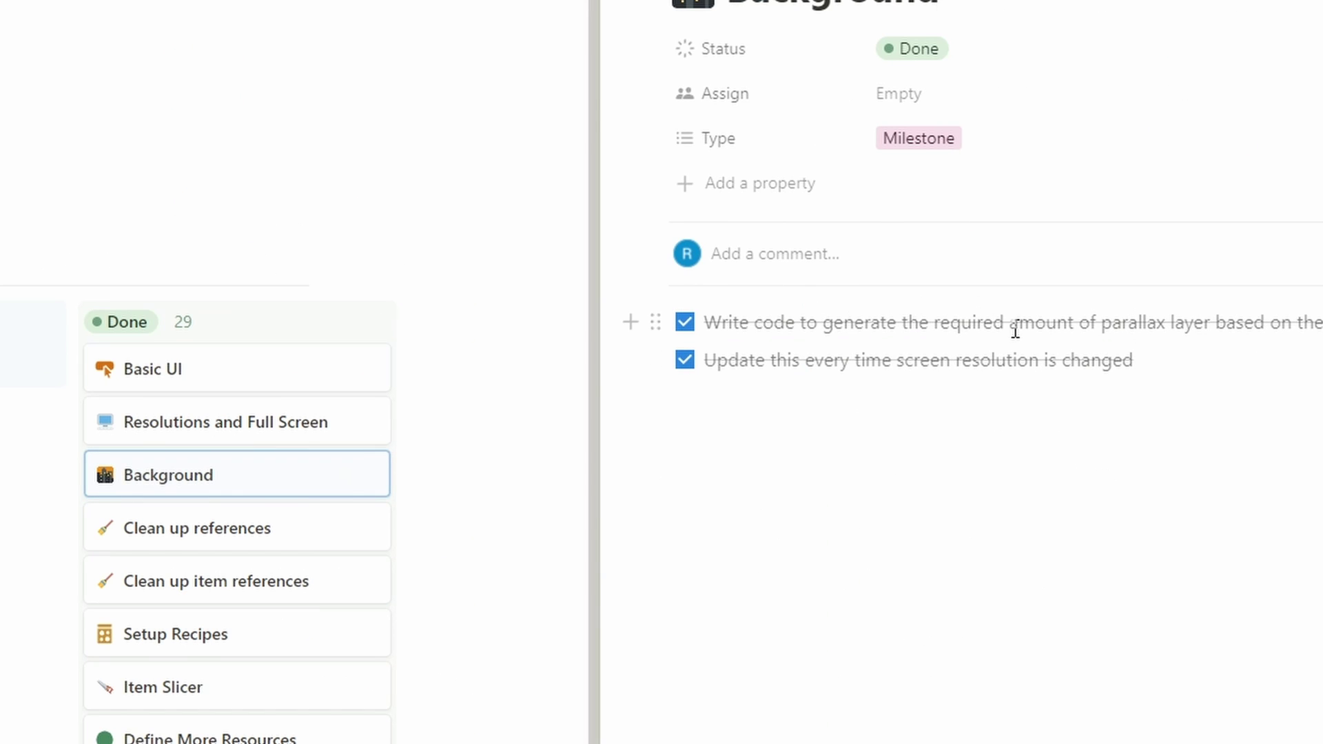
{"action": "left_click", "coordinate": [203, 380]}
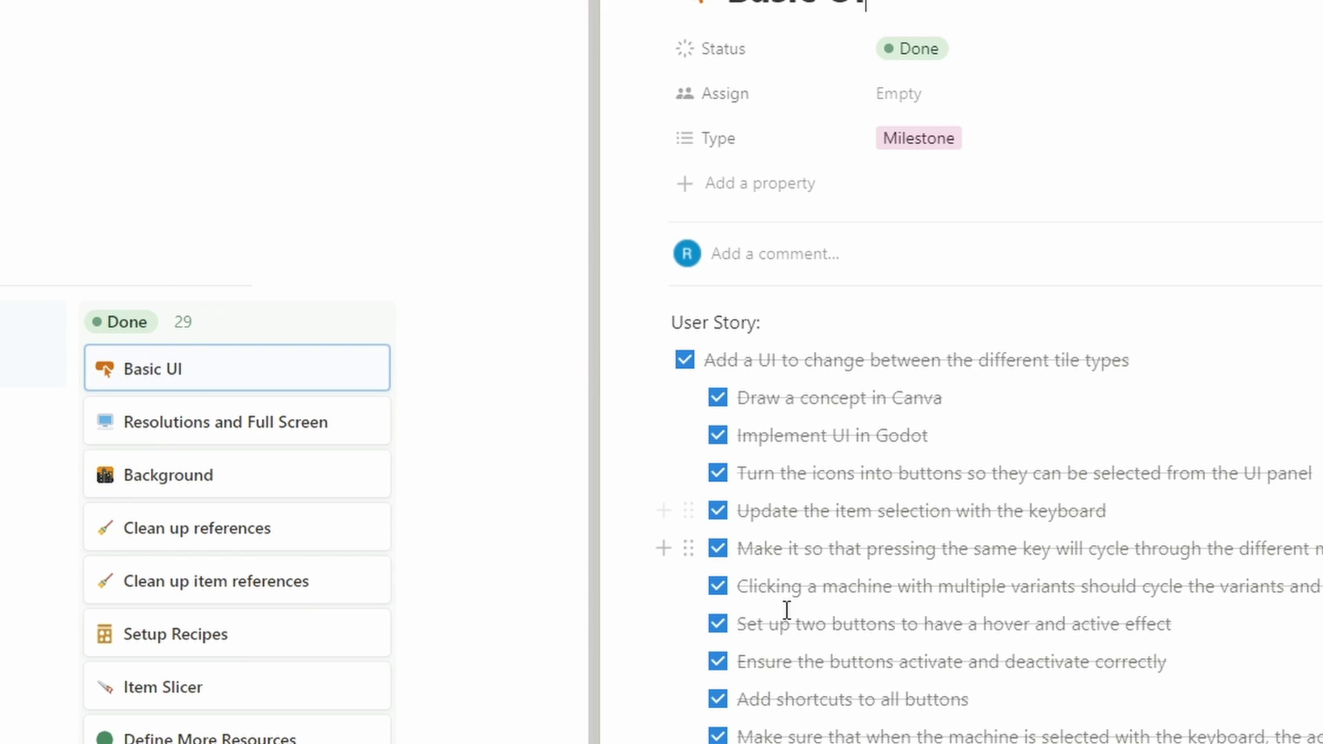
{"action": "left_click_drag", "start_coordinate": [961, 398], "coordinate": [747, 395]}
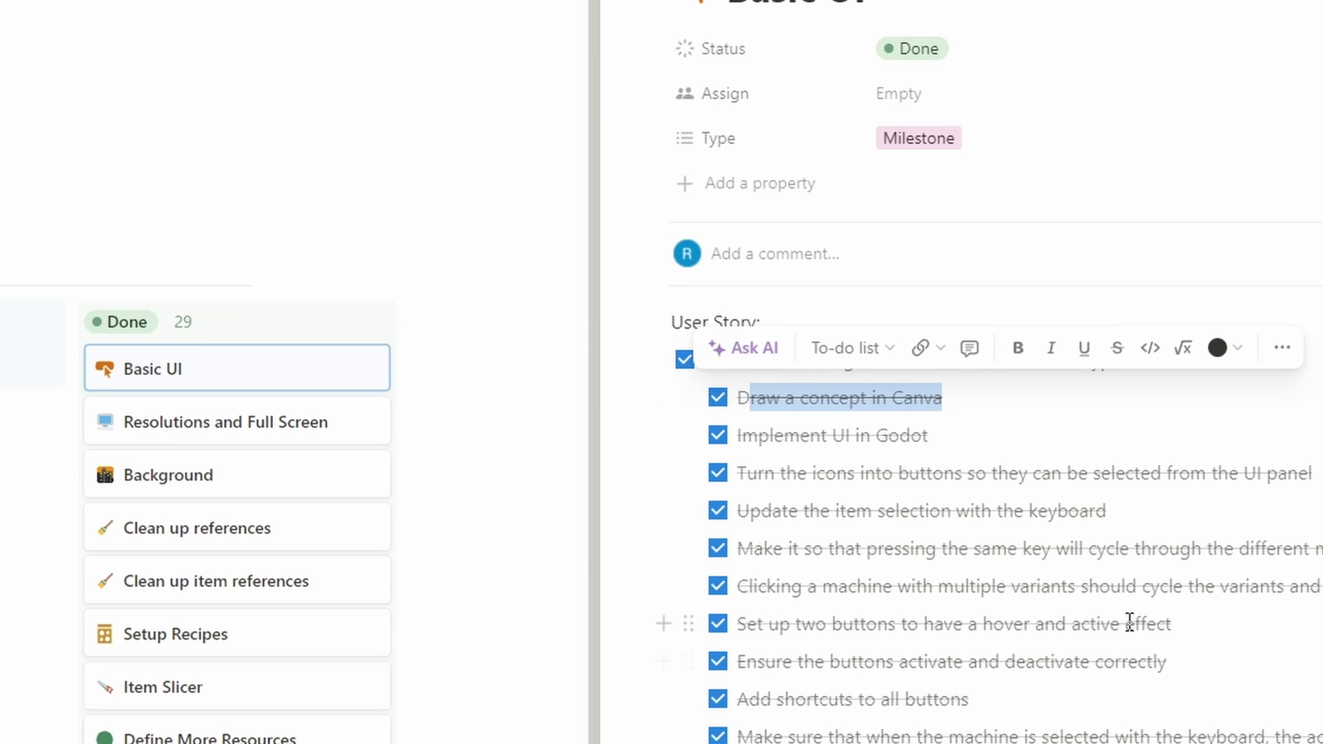
{"action": "left_click_drag", "start_coordinate": [1164, 624], "coordinate": [797, 623]}
{"action": "left_click_drag", "start_coordinate": [969, 699], "coordinate": [760, 698]}
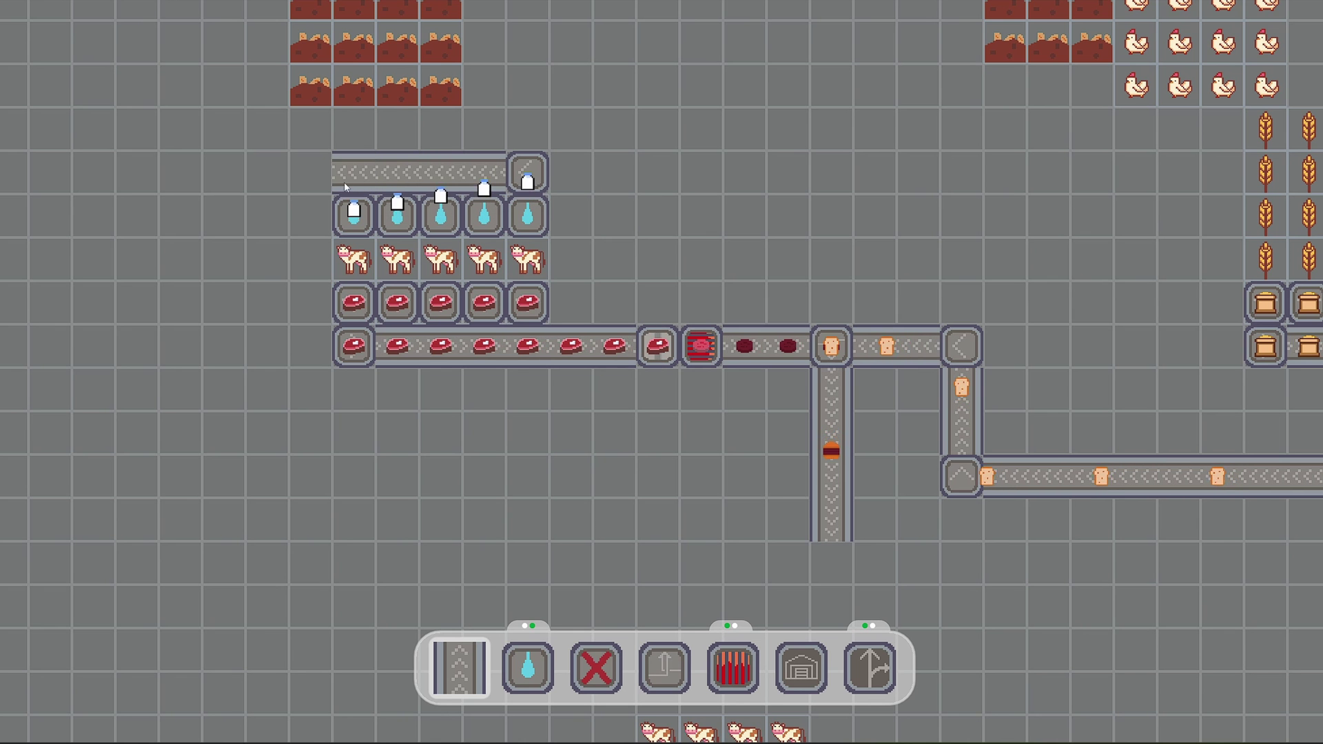
Step: In the running game, lay a belt down from the milk extractors and place the furnace slot's second variant at its end
{"action": "mouse_move", "coordinate": [330, 172]}
{"action": "left_mouse_down"}
{"action": "mouse_move", "coordinate": [267, 231]}
{"action": "mouse_move", "coordinate": [266, 488]}
{"action": "left_mouse_up"}
{"action": "left_click", "coordinate": [733, 670]}
{"action": "left_click", "coordinate": [732, 670]}
{"action": "left_click", "coordinate": [271, 524]}
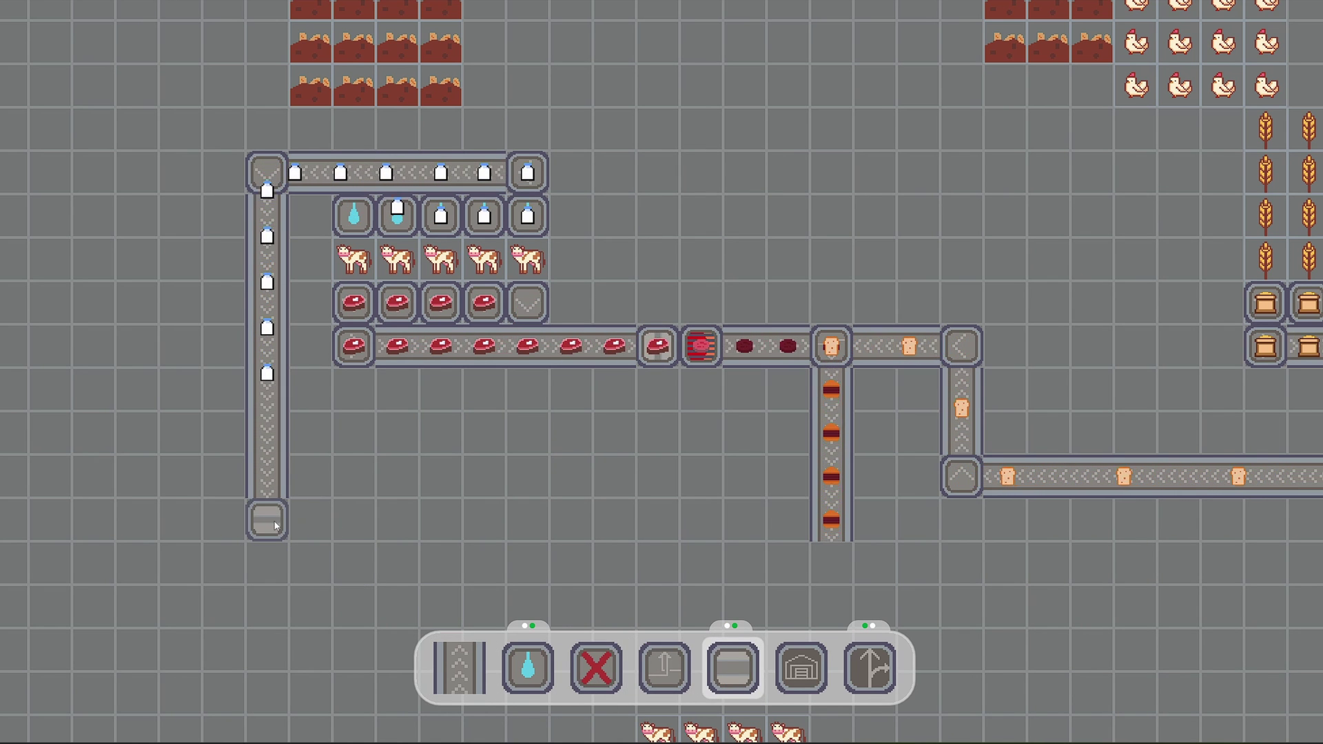
Step: Lay one belt carrying the cheese across and another bringing the burgers down to join it, continuing below the junction
{"action": "key", "text": "s"}
{"action": "key", "text": "1"}
{"action": "left_click_drag", "start_coordinate": [280, 458], "coordinate": [658, 451]}
{"action": "mouse_move", "coordinate": [828, 445]}
{"action": "left_mouse_down"}
{"action": "mouse_move", "coordinate": [720, 449]}
{"action": "mouse_move", "coordinate": [668, 492]}
{"action": "mouse_move", "coordinate": [668, 575]}
{"action": "left_mouse_up"}
Step: Place a column of seven extractors on the potato fields and lay a collecting belt down beside them
{"action": "key", "text": "d"}
{"action": "key", "text": "s"}
{"action": "key", "text": "2"}
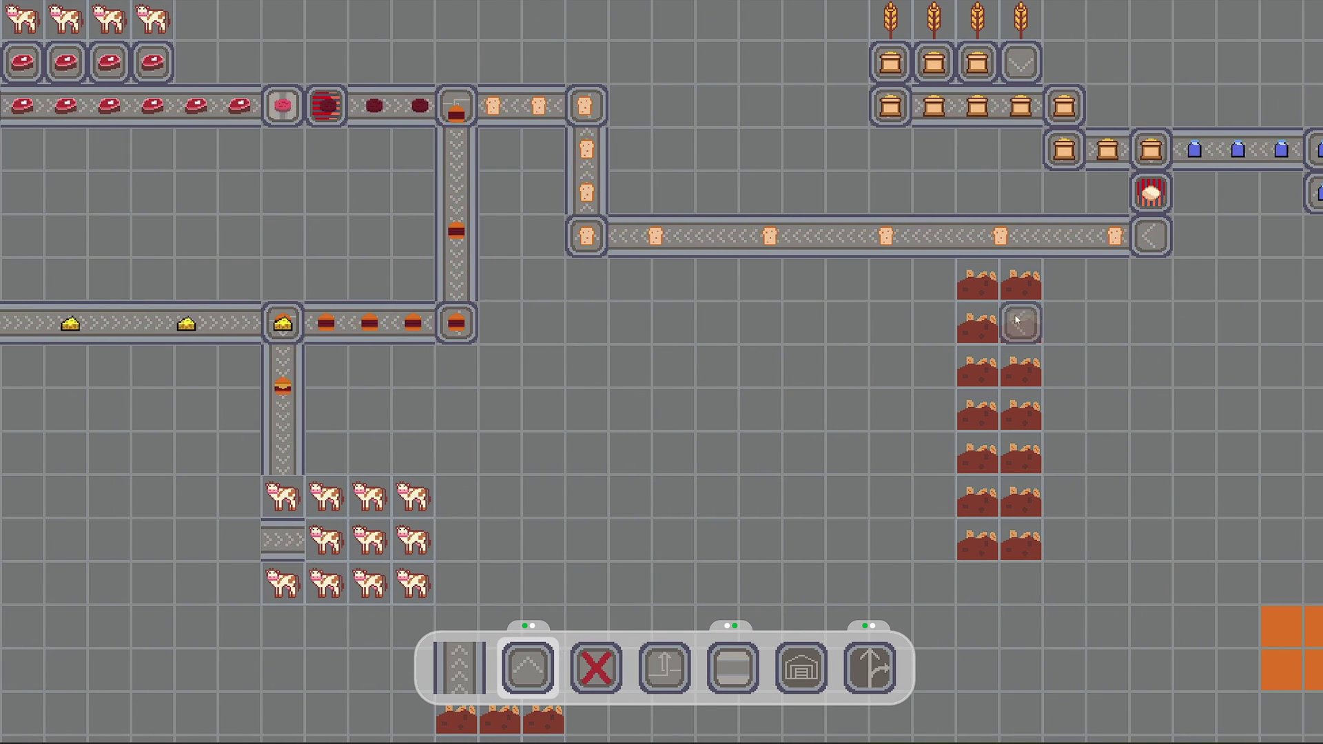
{"action": "left_click_drag", "start_coordinate": [974, 289], "coordinate": [973, 527]}
{"action": "key", "text": "1"}
{"action": "mouse_move", "coordinate": [928, 287]}
{"action": "left_mouse_down"}
{"action": "mouse_move", "coordinate": [927, 560]}
{"action": "mouse_move", "coordinate": [931, 476]}
{"action": "mouse_move", "coordinate": [857, 511]}
{"action": "left_mouse_up"}
Step: Place the furnace slot's second variant at the potato belt's lower end and a furnace directly below it
{"action": "key", "text": "s"}
{"action": "key", "text": "5"}
{"action": "left_click", "coordinate": [946, 510]}
{"action": "key", "text": "5"}
{"action": "key", "text": "s"}
{"action": "left_click", "coordinate": [935, 467]}
Step: Lay a belt carrying the fries from the furnace and extend the burger belt down so the two lines meet
{"action": "key", "text": "1"}
{"action": "key", "text": "a"}
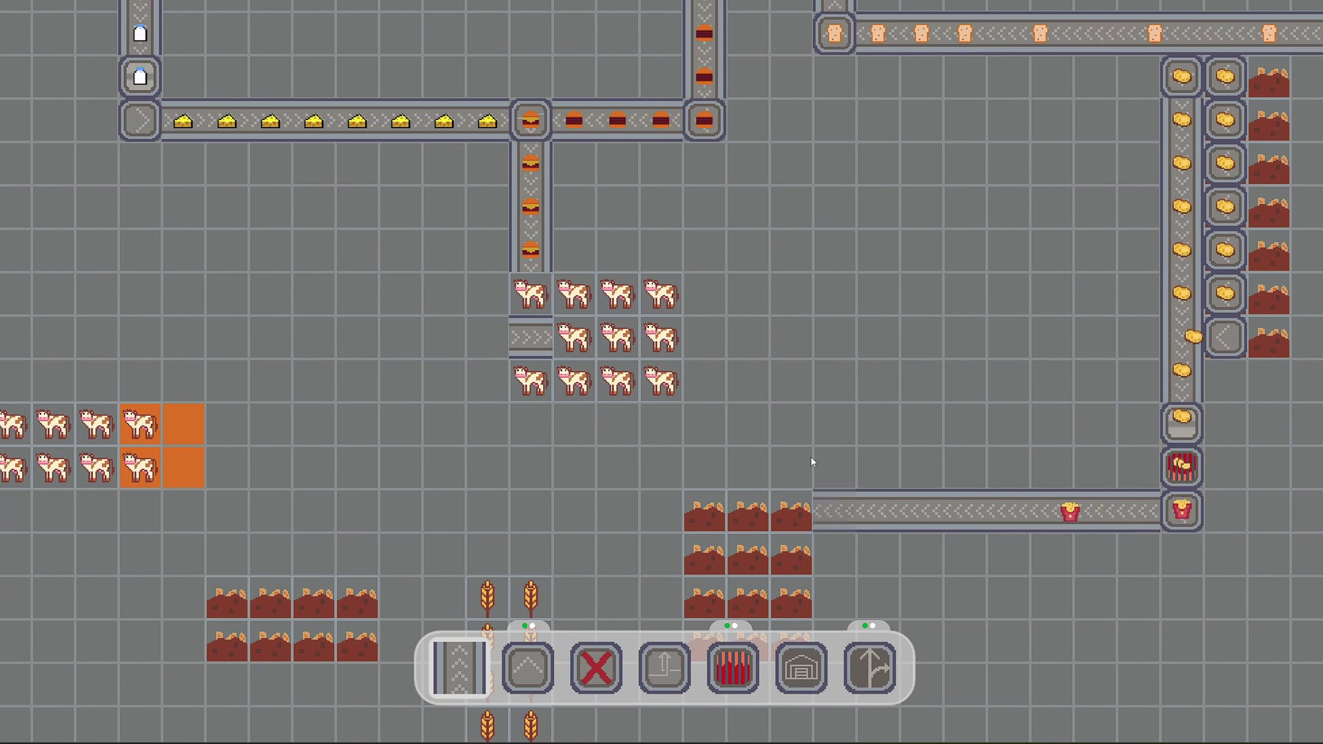
{"action": "left_click_drag", "start_coordinate": [532, 272], "coordinate": [531, 443]}
{"action": "left_click", "coordinate": [820, 503]}
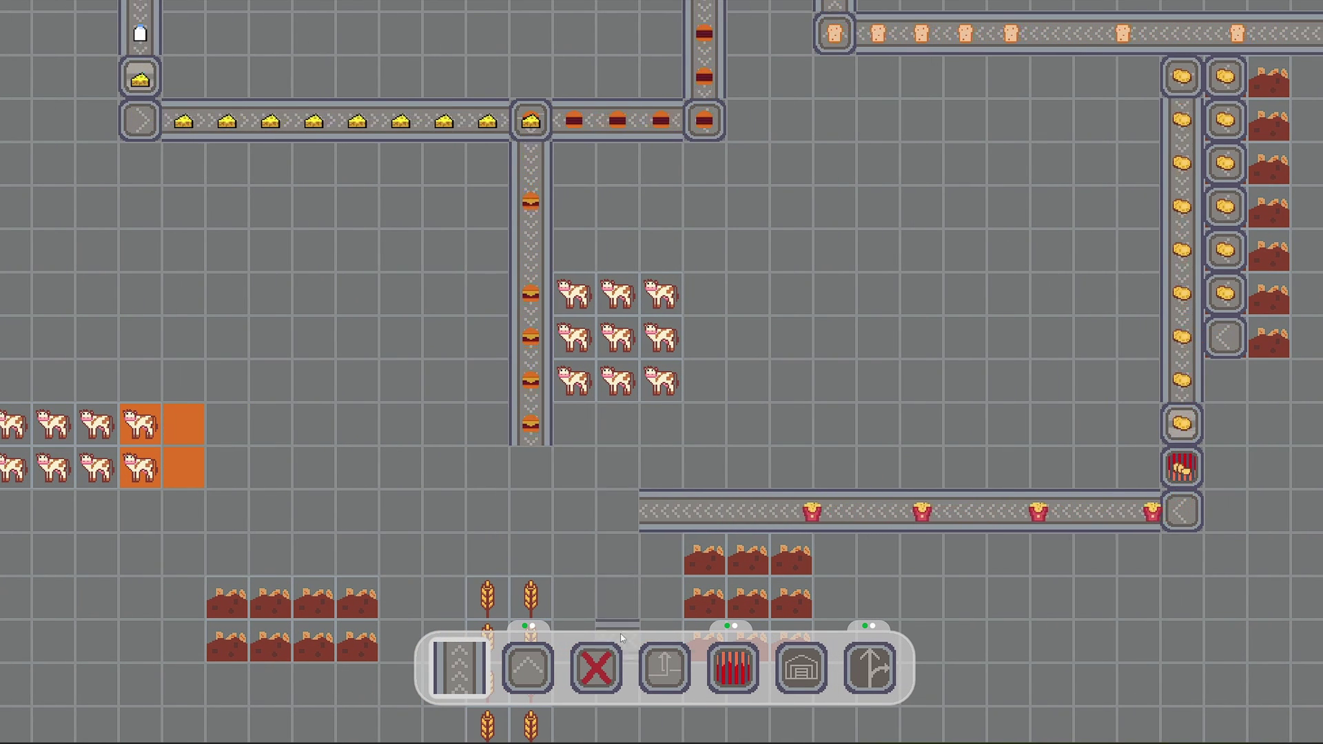
{"action": "left_click_drag", "start_coordinate": [617, 510], "coordinate": [538, 506]}
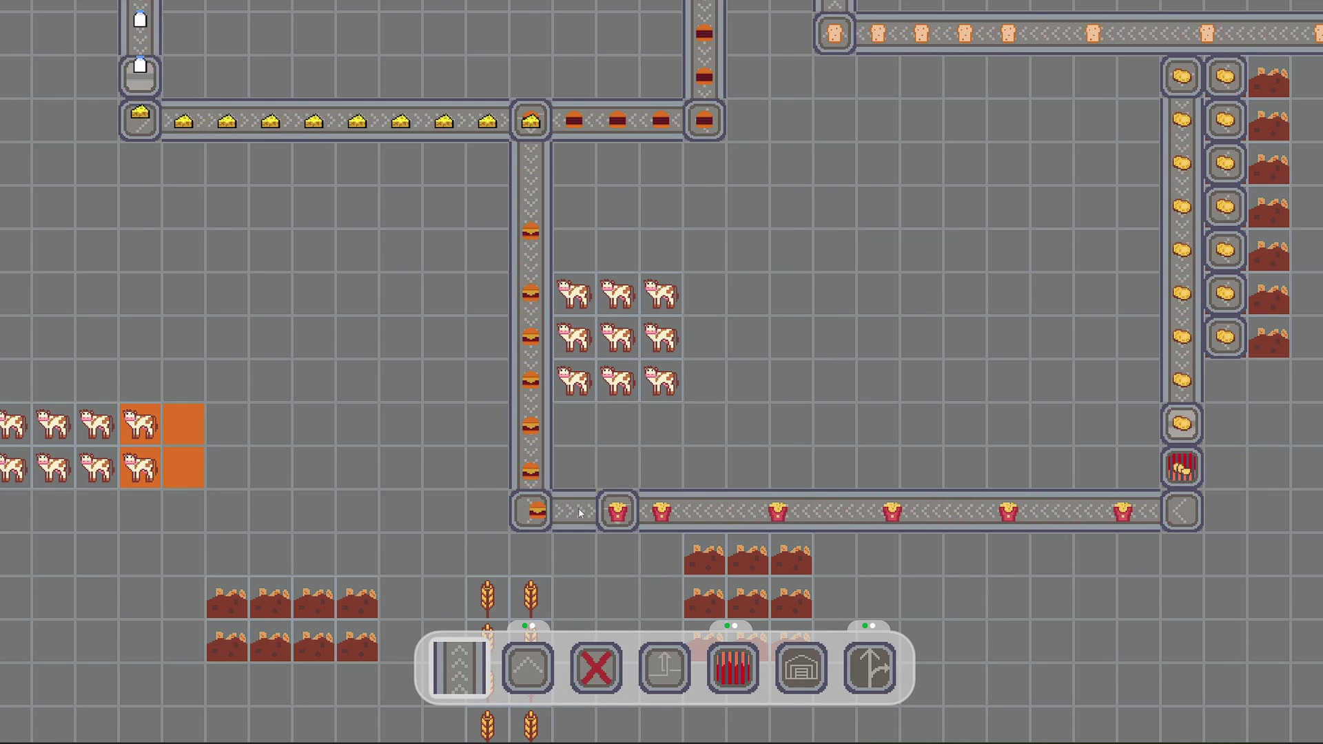
Step: Lay a short belt down from the burger and fries junction and place a compactor at its end
{"action": "key", "text": "s"}
{"action": "left_click_drag", "start_coordinate": [618, 434], "coordinate": [614, 493]}
{"action": "key", "text": "s"}
{"action": "key", "text": "4"}
{"action": "key", "text": "3"}
{"action": "left_click", "coordinate": [617, 468]}
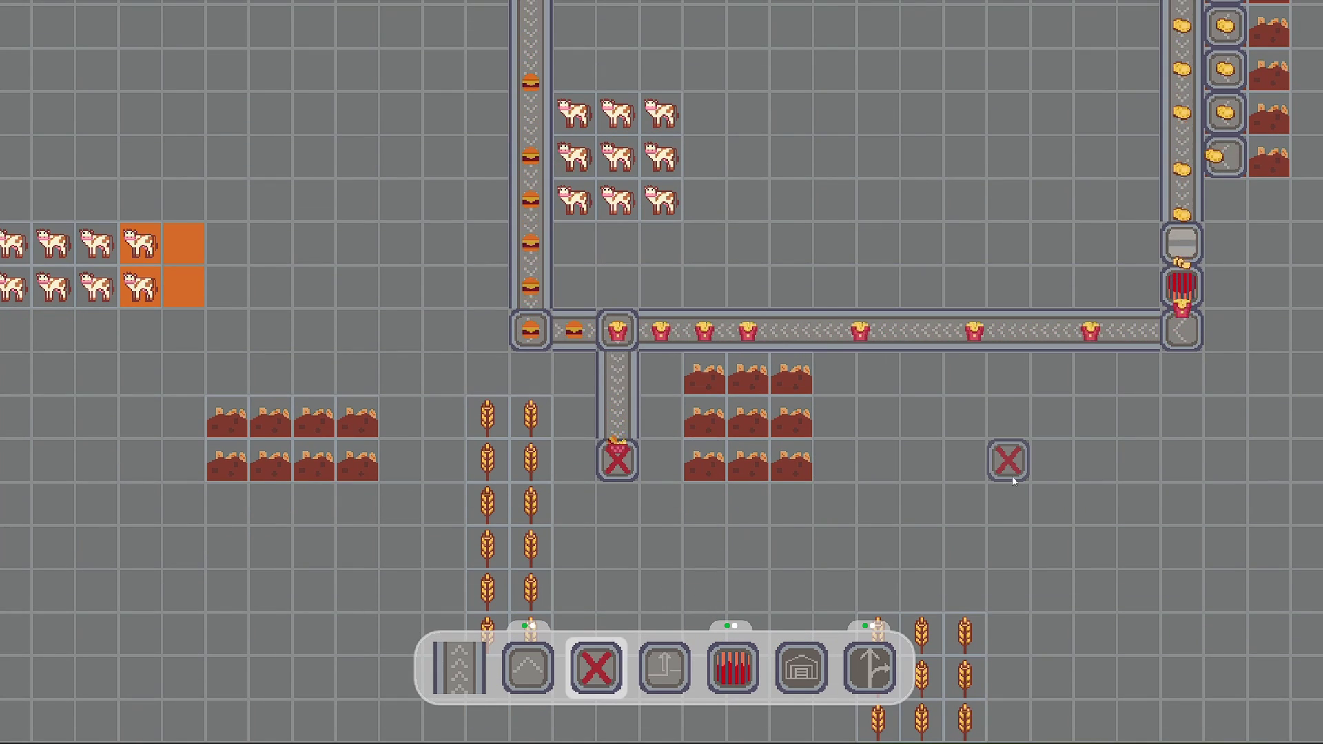